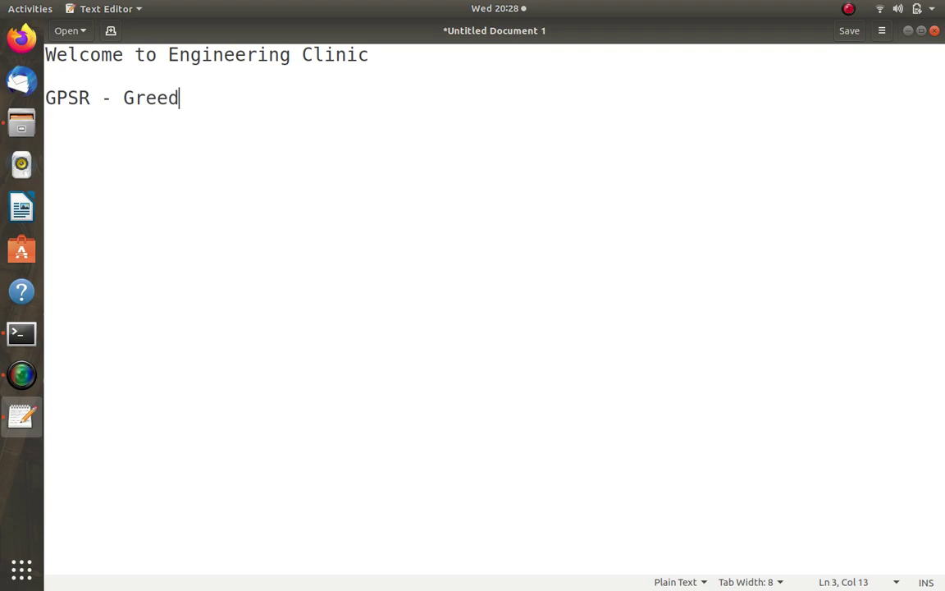
# Complete the GPSR line so that it reads "GPSR - Greedy Perimeter and Stateless Routing."
pyautogui.write('t')
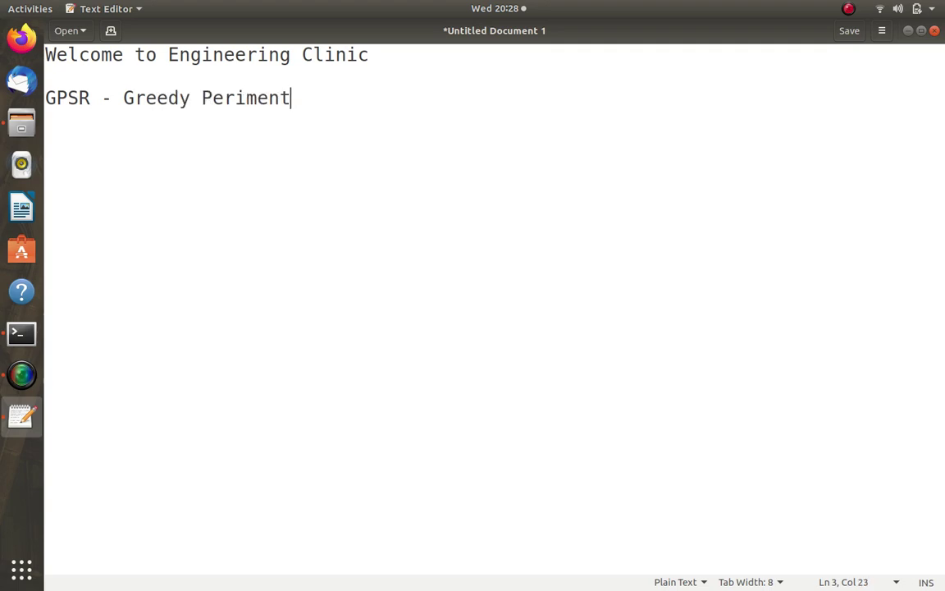
pyautogui.press('BackSpace')
pyautogui.press('BackSpace')
pyautogui.write('ter and Stateless ')
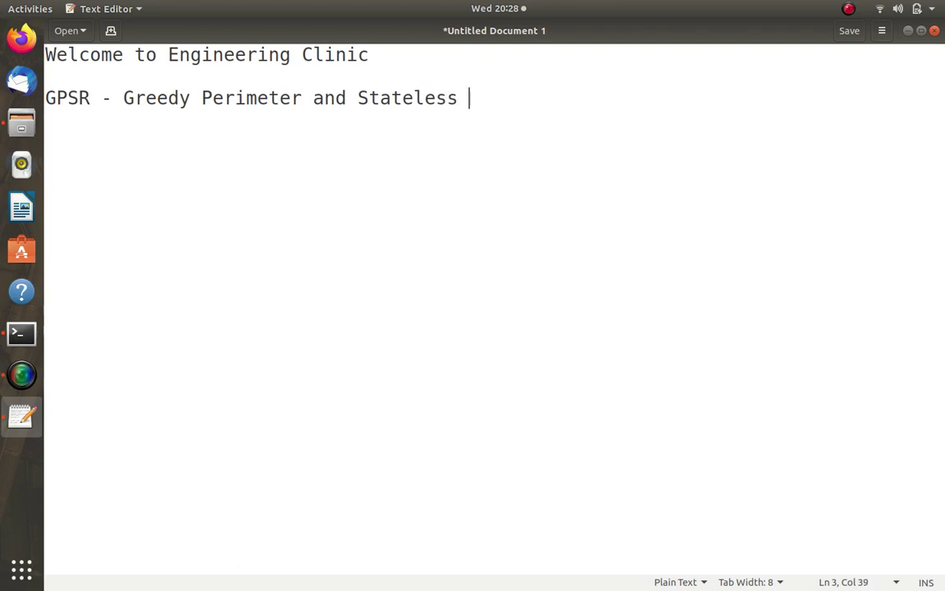
pyautogui.write('Routing.')
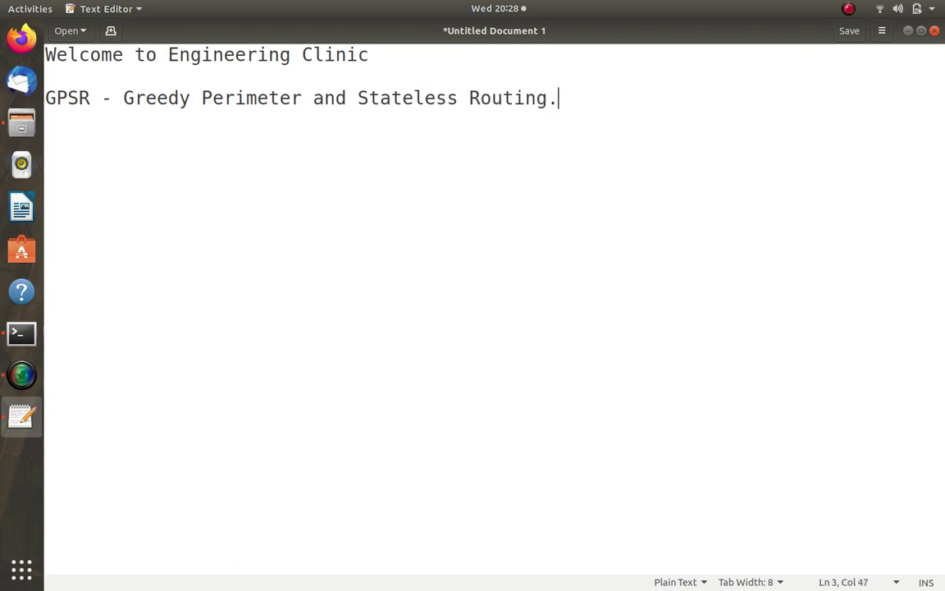
# Add a line directly below the GPSR definition reading "VANETs - Vehicular Adhoc NEtworks."
pyautogui.press('Return')
pyautogui.write('VANETs ')
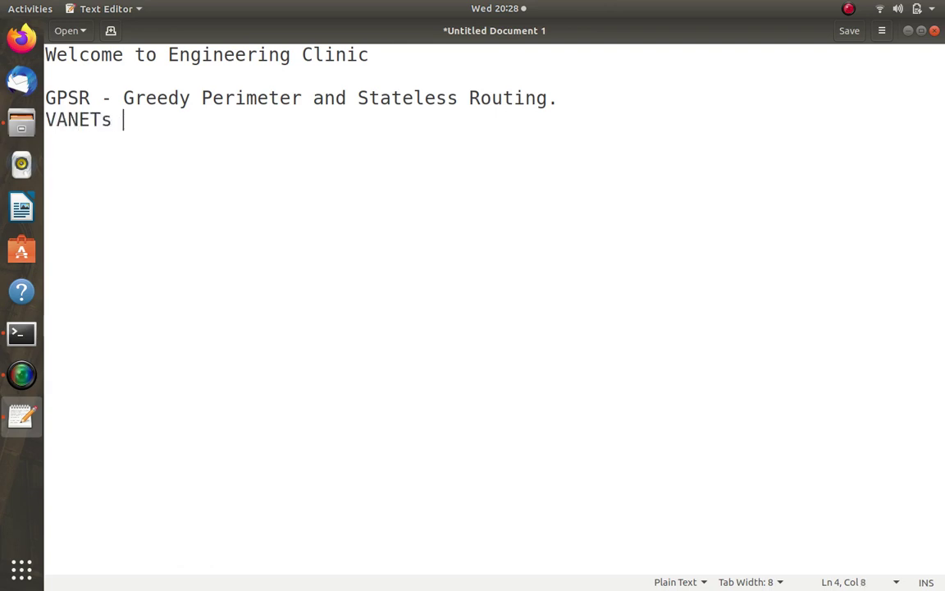
pyautogui.write('- Vehicular A')
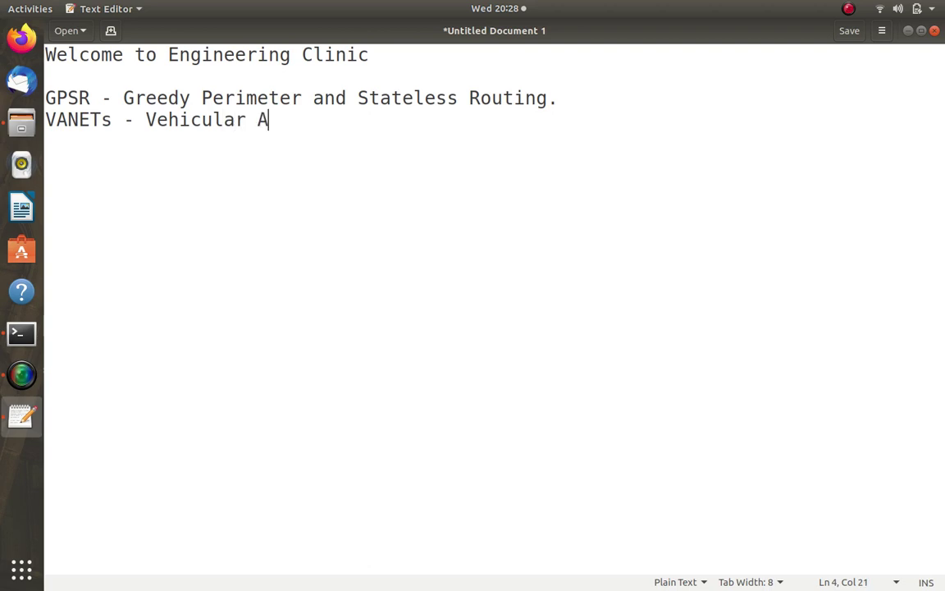
pyautogui.write('dhoc NEtworks ')
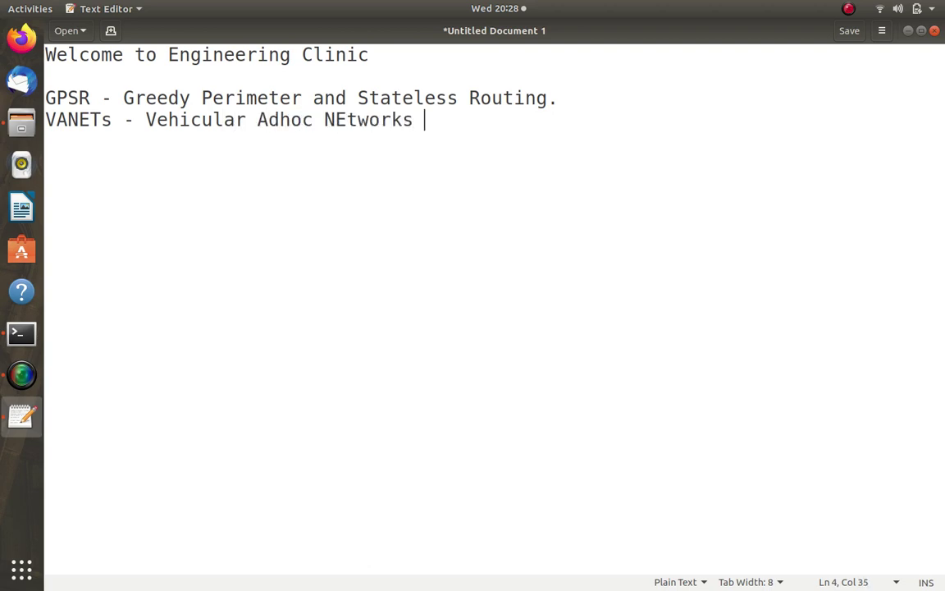
pyautogui.write('.')
# After a blank line below the VANETs definition, add the line "PA GPSR, MM GPSR and GPSR."
pyautogui.press('Return')
pyautogui.write('PA GPS')
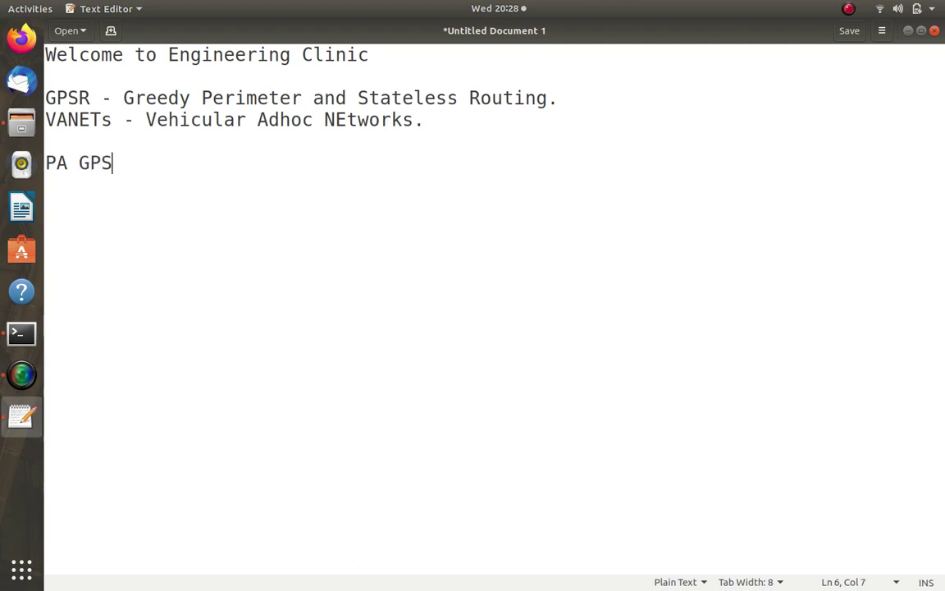
pyautogui.write('R, ')
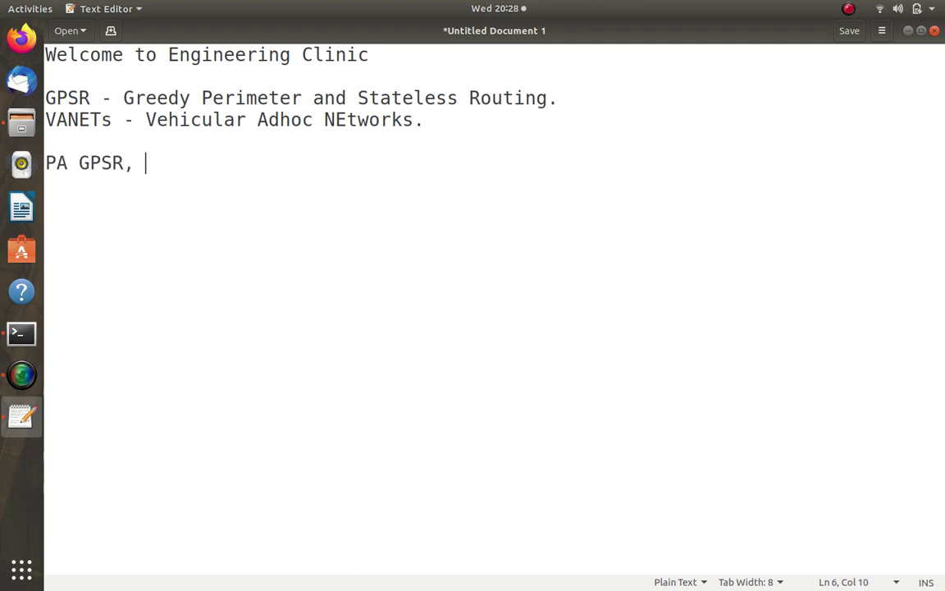
pyautogui.write('MM GPST')
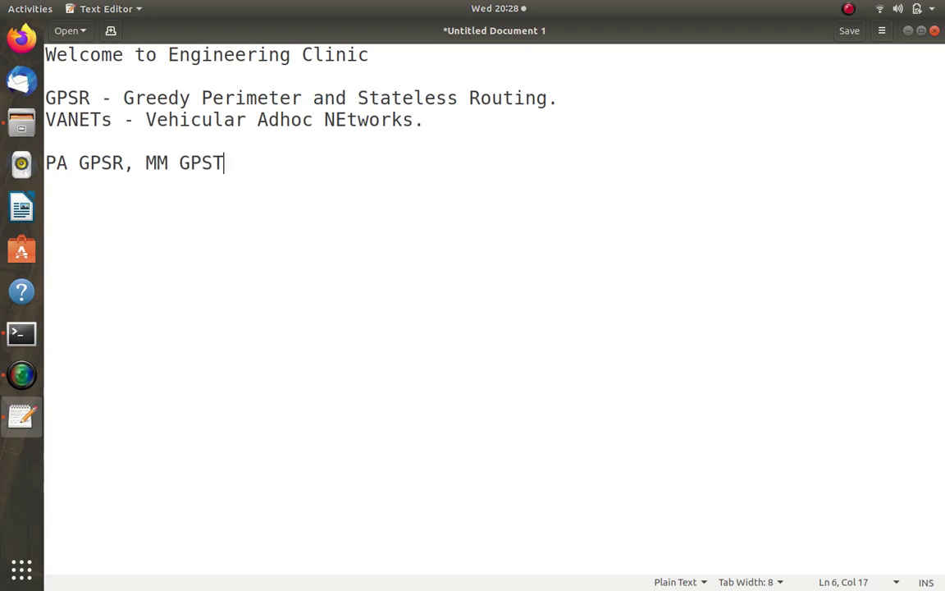
pyautogui.press('BackSpace')
pyautogui.write('R and G')
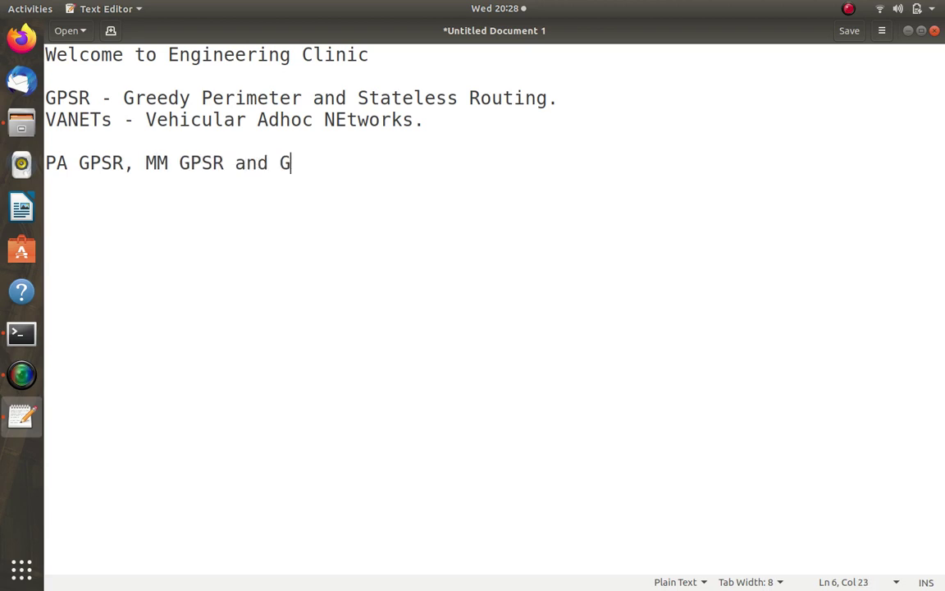
pyautogui.write('PSR.')
# Start a new paragraph after a blank line with "Under and post graduate - You can use the modules as it is"
pyautogui.press('Return')
pyautogui.press('Return')
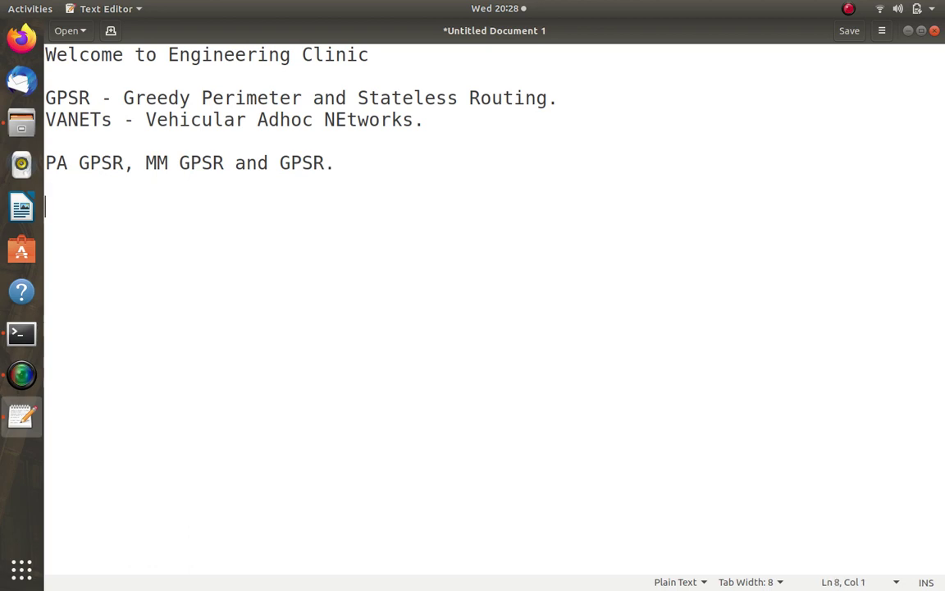
pyautogui.write('Under')
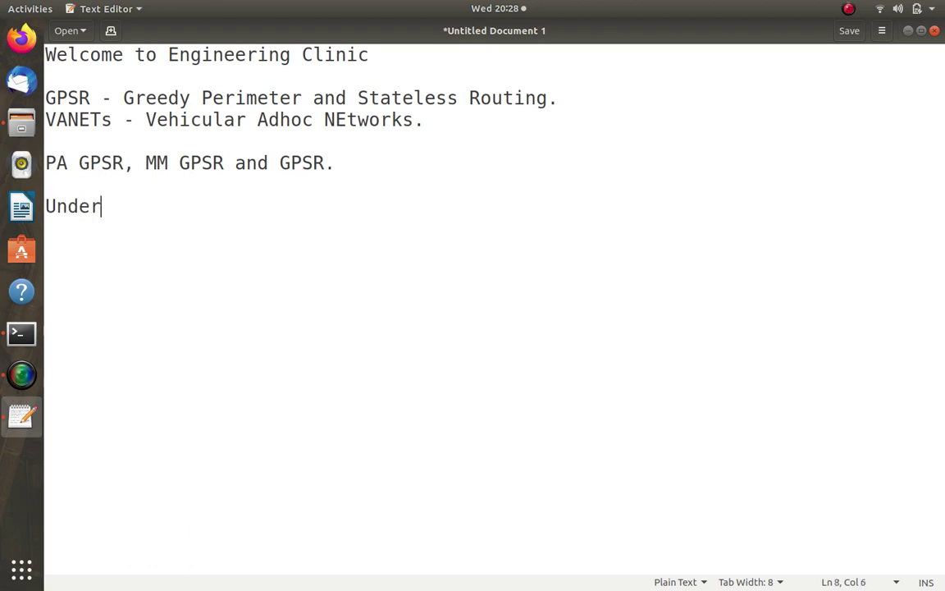
pyautogui.write(' and post g')
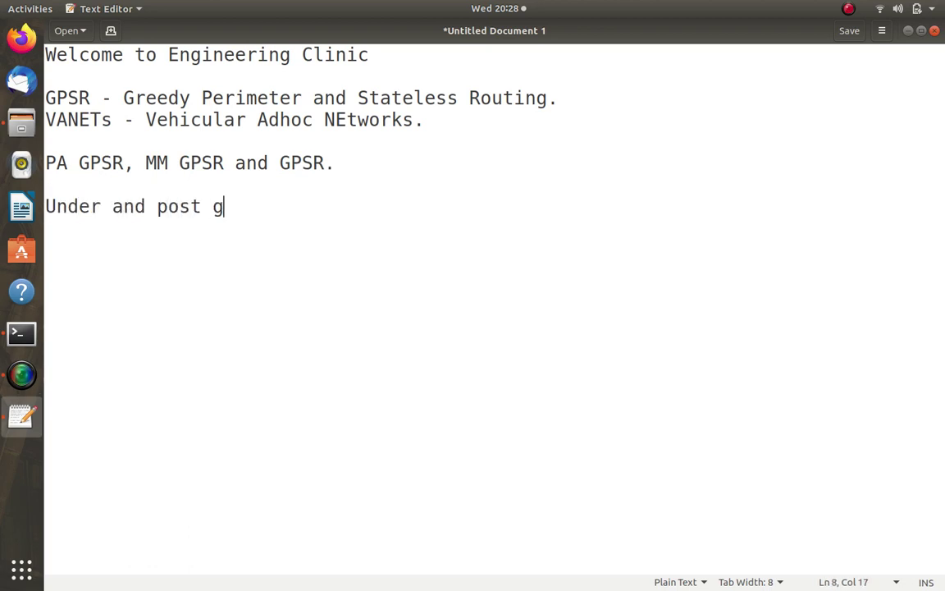
pyautogui.write('raduate -')
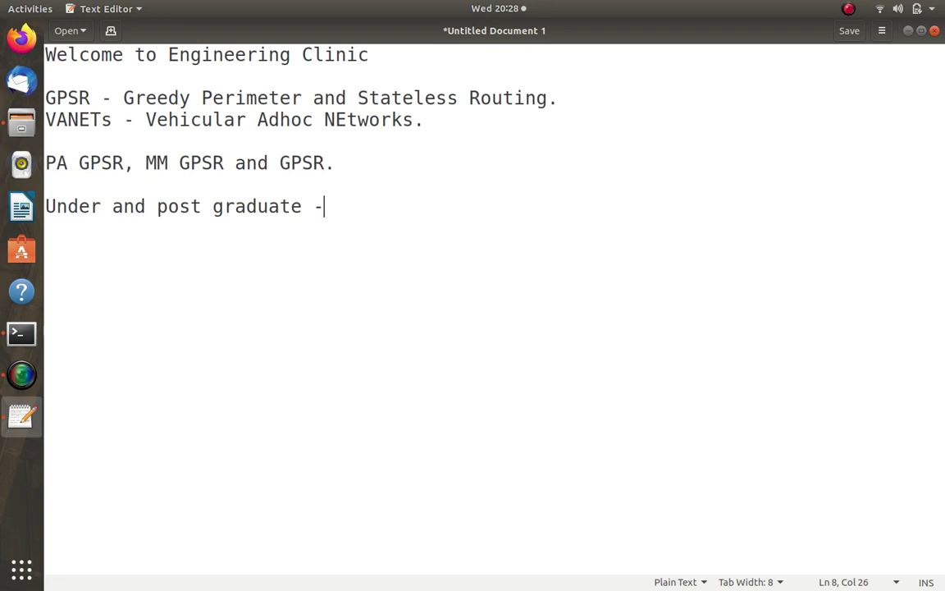
pyautogui.write(' You can use the')
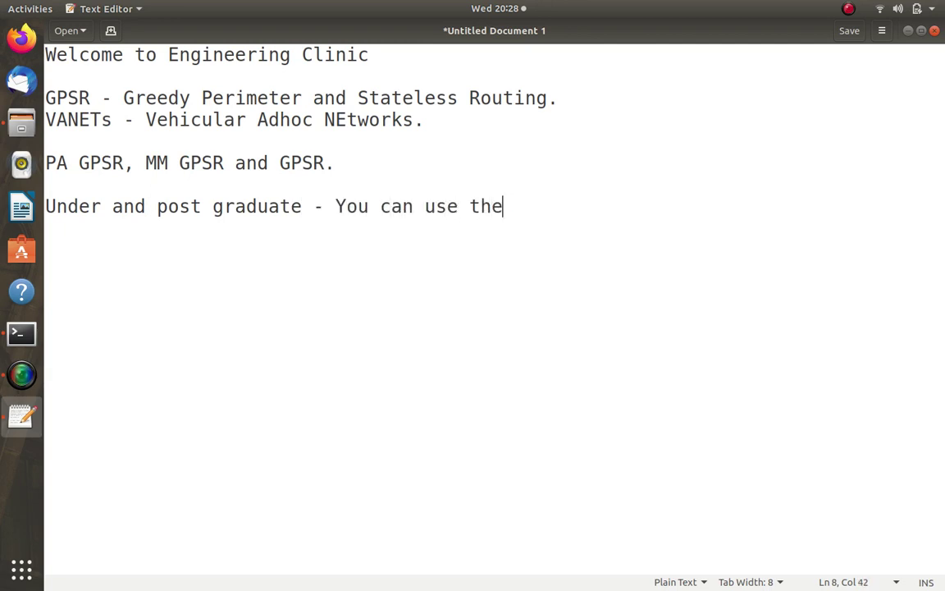
pyautogui.write(' module a')
pyautogui.press('BackSpace')
pyautogui.press('BackSpace')
pyautogui.write('a')
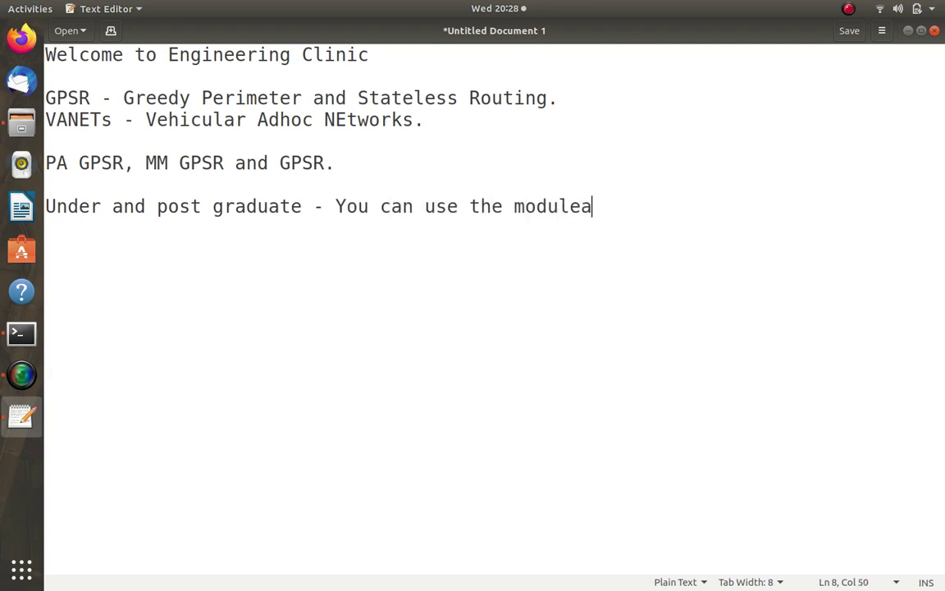
pyautogui.press('BackSpace')
pyautogui.write('s as it is ')
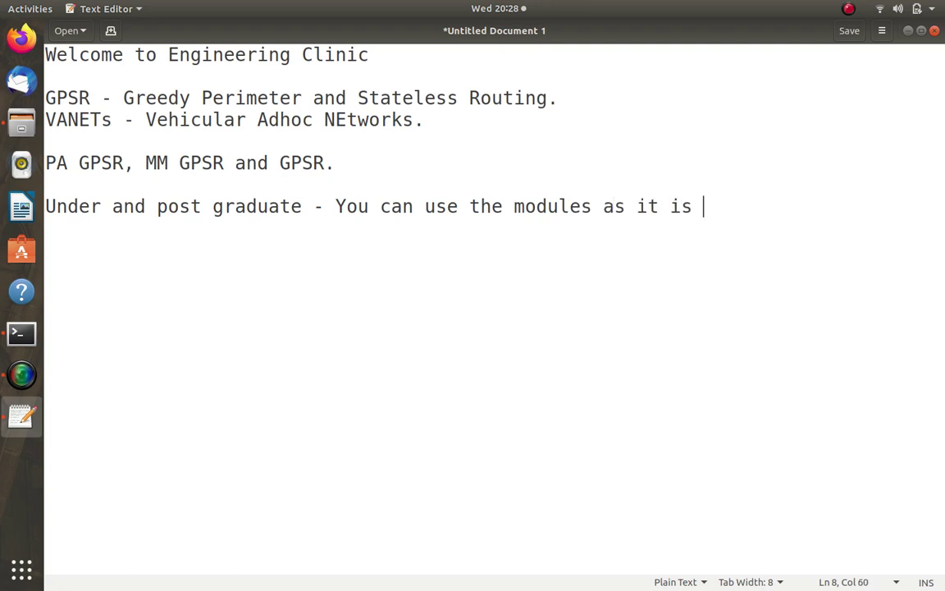
# Finish the under and post graduate sentence with "and compare these protcols for VANETs."
pyautogui.write('anc')
pyautogui.press('BackSpace')
pyautogui.write('d ')
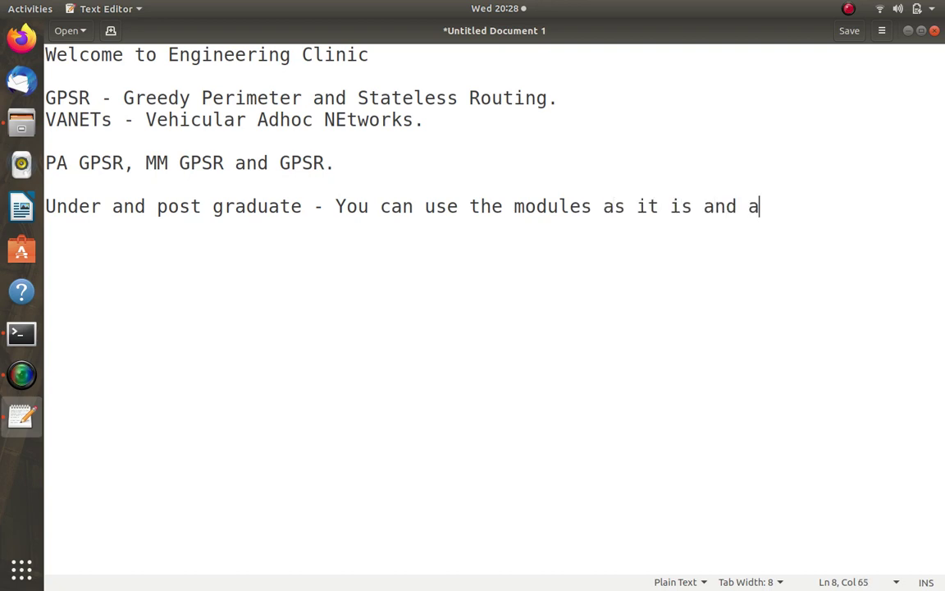
pyautogui.write('compare th')
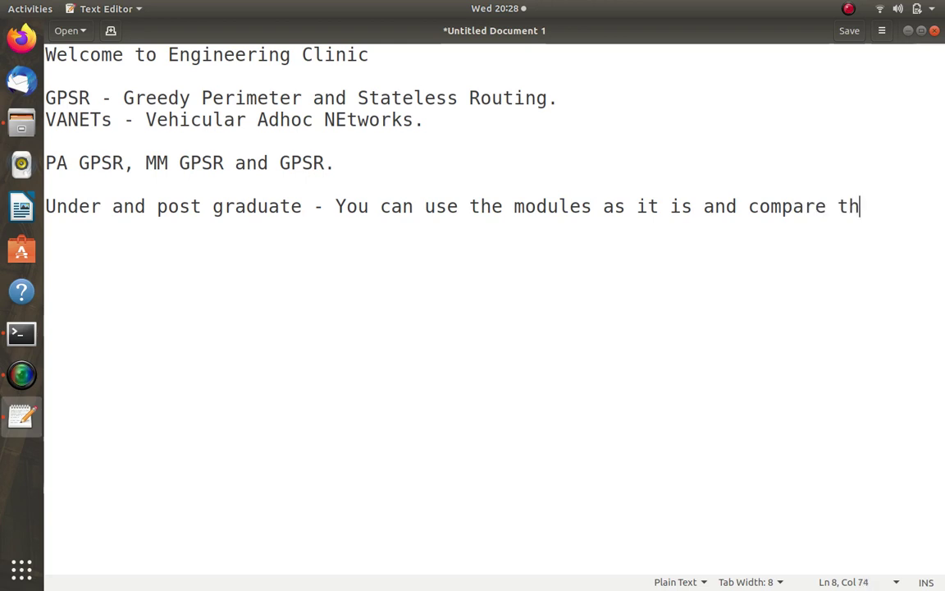
pyautogui.write('ese protcols')
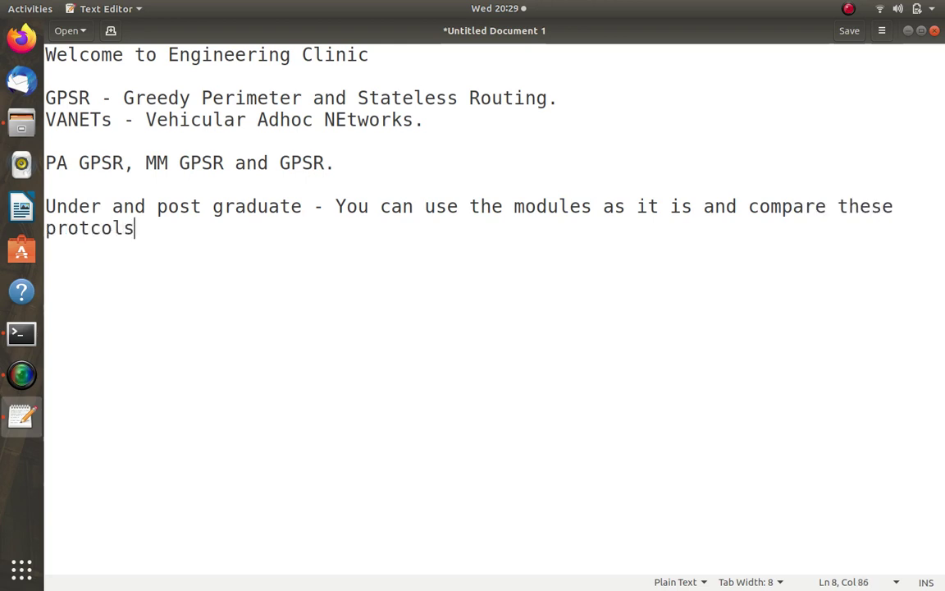
pyautogui.write(' for VANETs.')
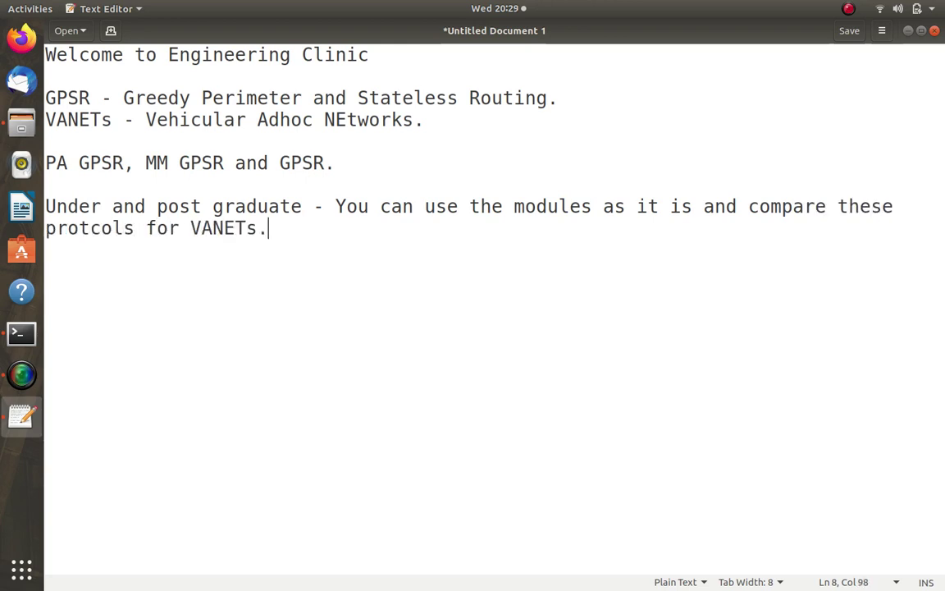
# Start another paragraph after a blank line with "If you are a PhD scholar, you can modify the protocols"
pyautogui.press('Return')
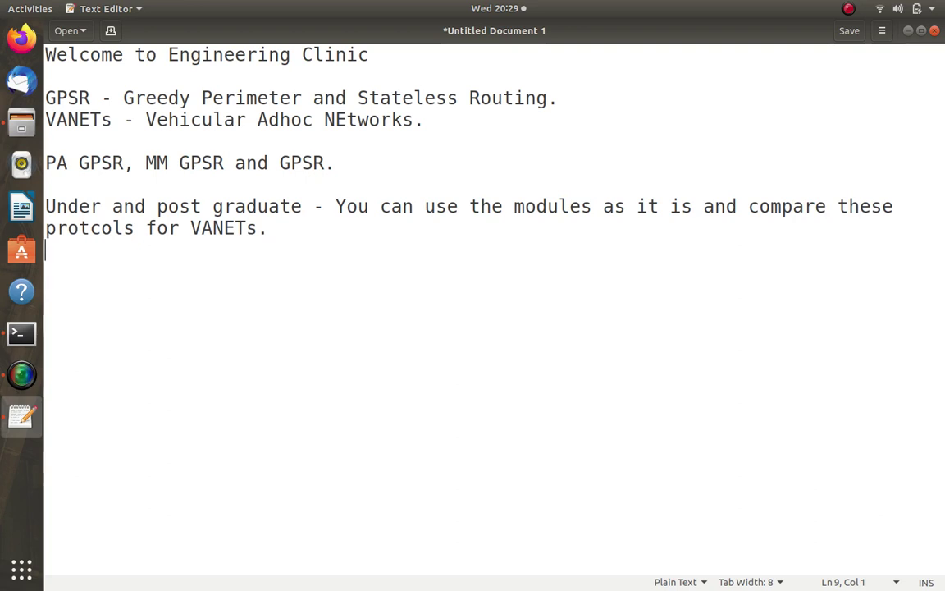
pyautogui.press('Return')
pyautogui.write('If yo')
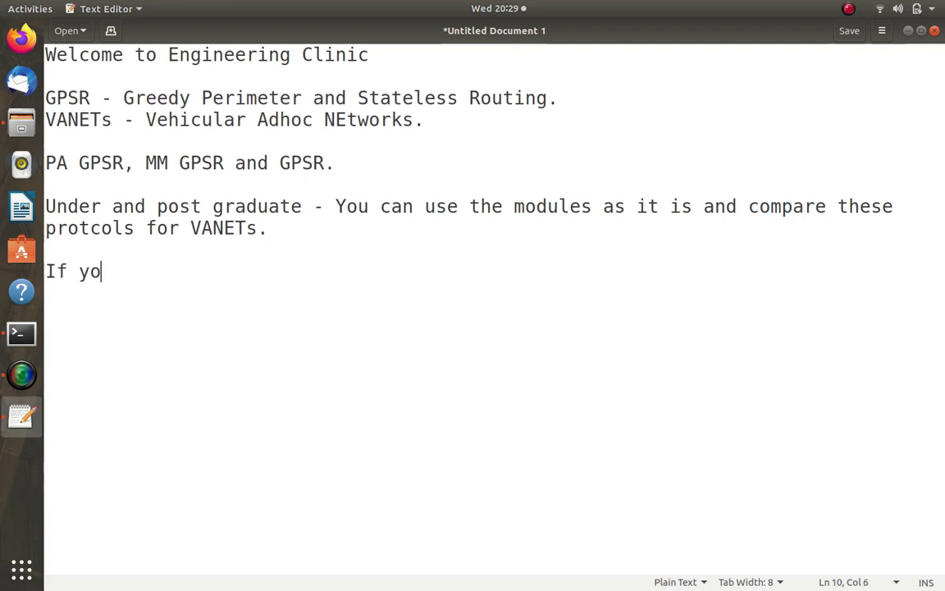
pyautogui.write('u are a PhD ')
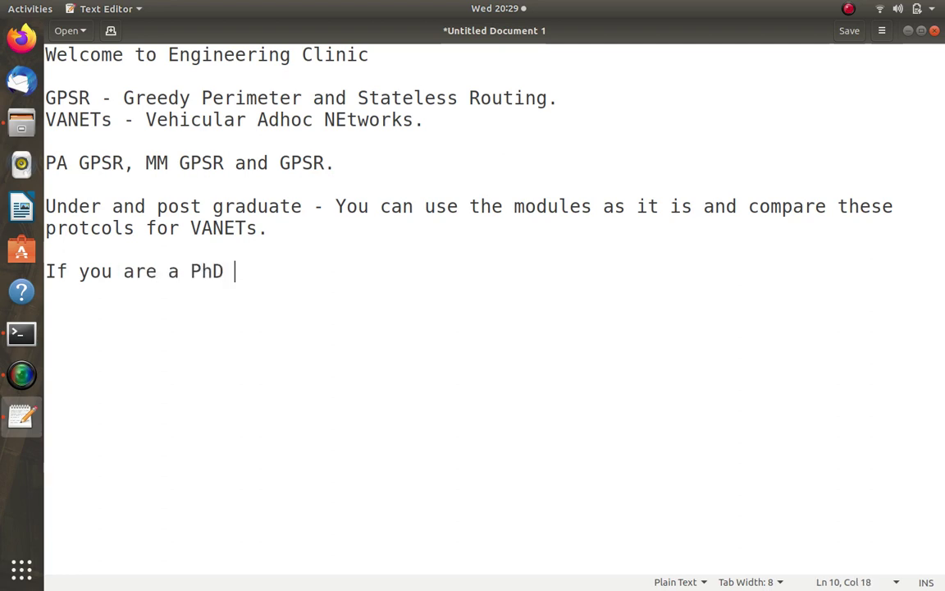
pyautogui.write('scholar, you ')
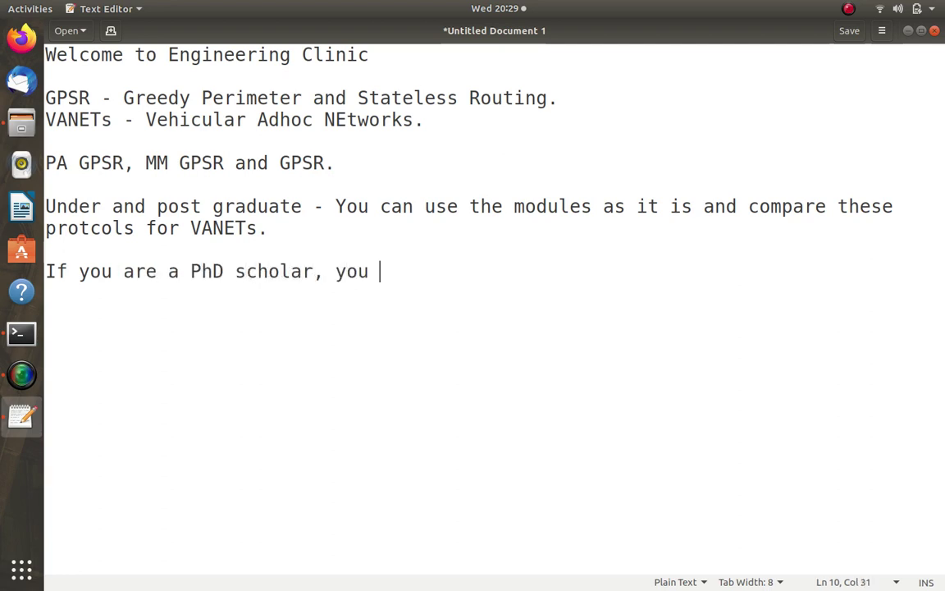
pyautogui.write('can modigy')
pyautogui.press('BackSpace')
pyautogui.press('BackSpace')
pyautogui.press('BackSpace')
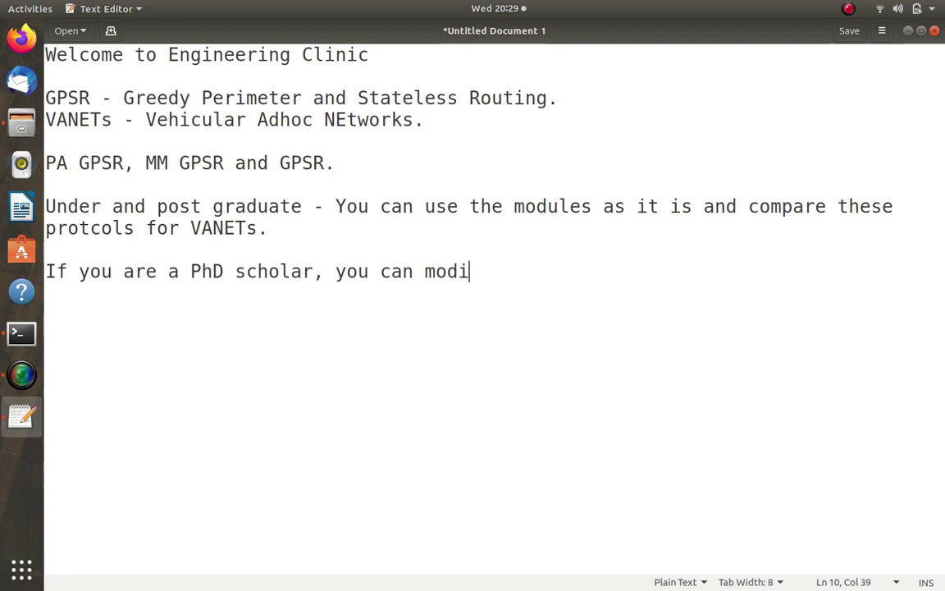
pyautogui.write('fy the protocols')
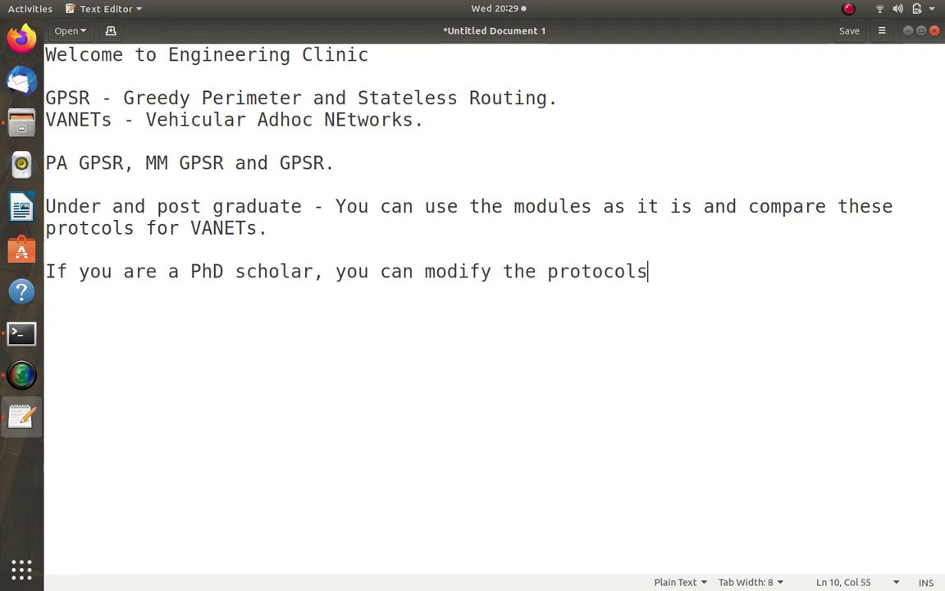
# Finish the PhD scholar sentence with "and design your own GPSR alternatives."
pyautogui.write(' and d')
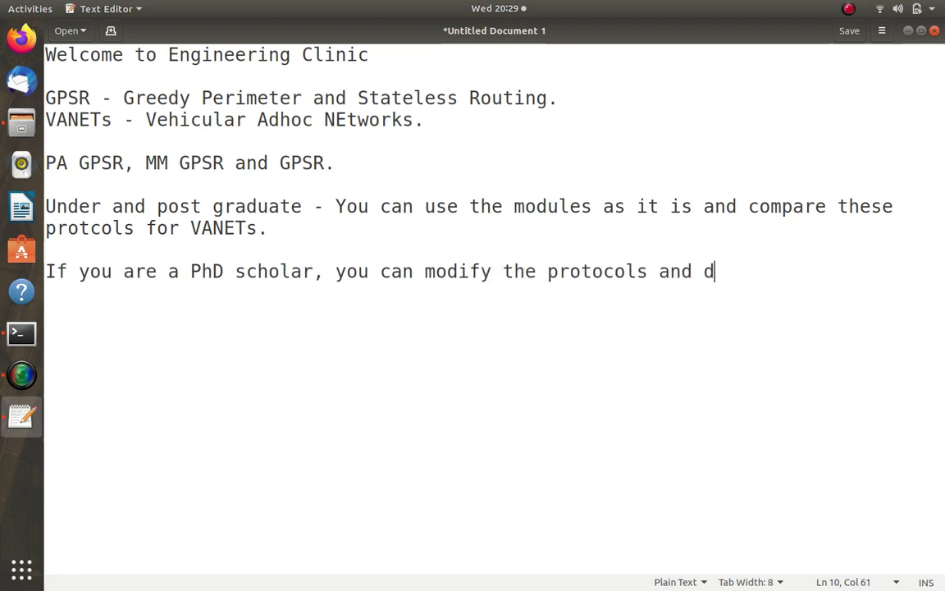
pyautogui.write('esign your')
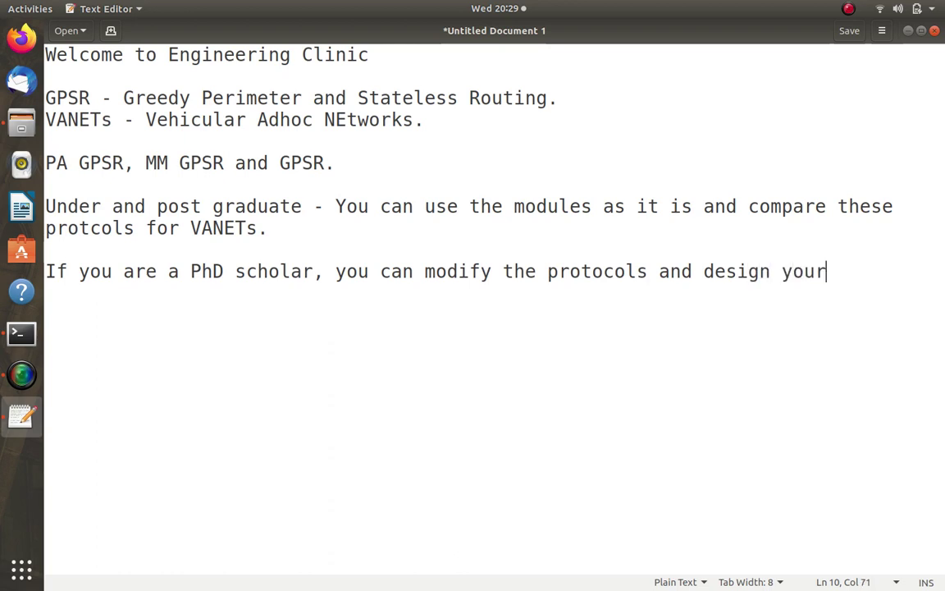
pyautogui.write(' own GPS')
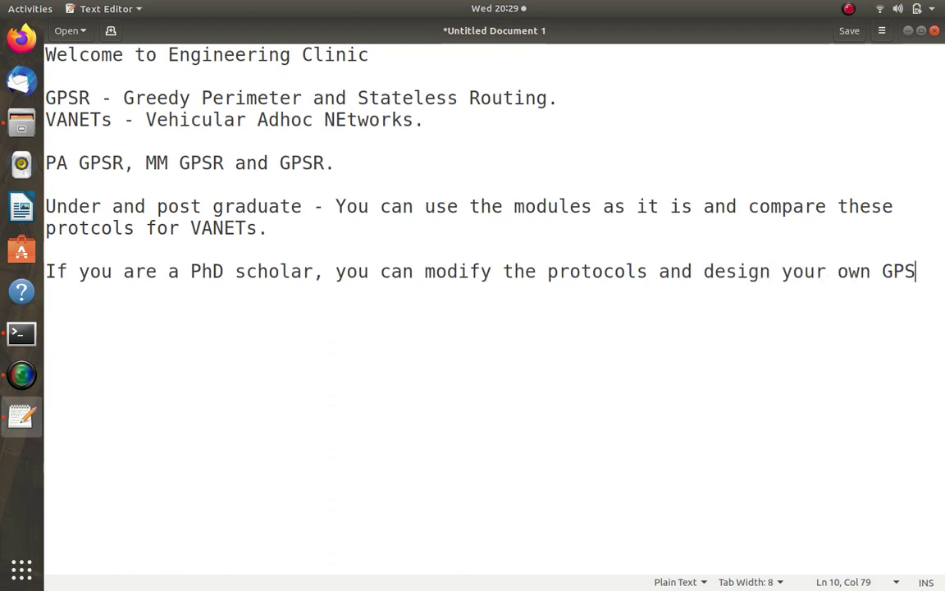
pyautogui.write('R alte')
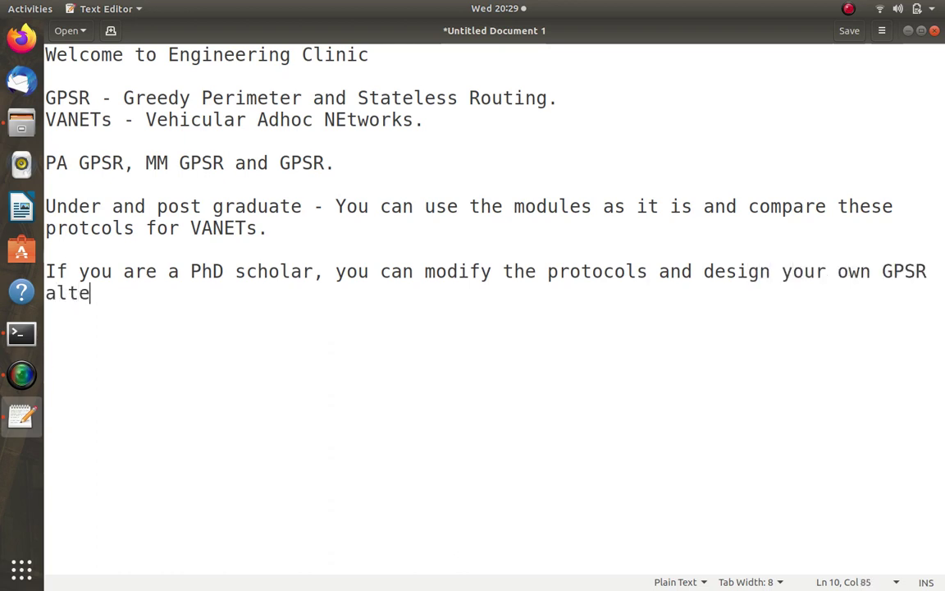
pyautogui.write('rnative')
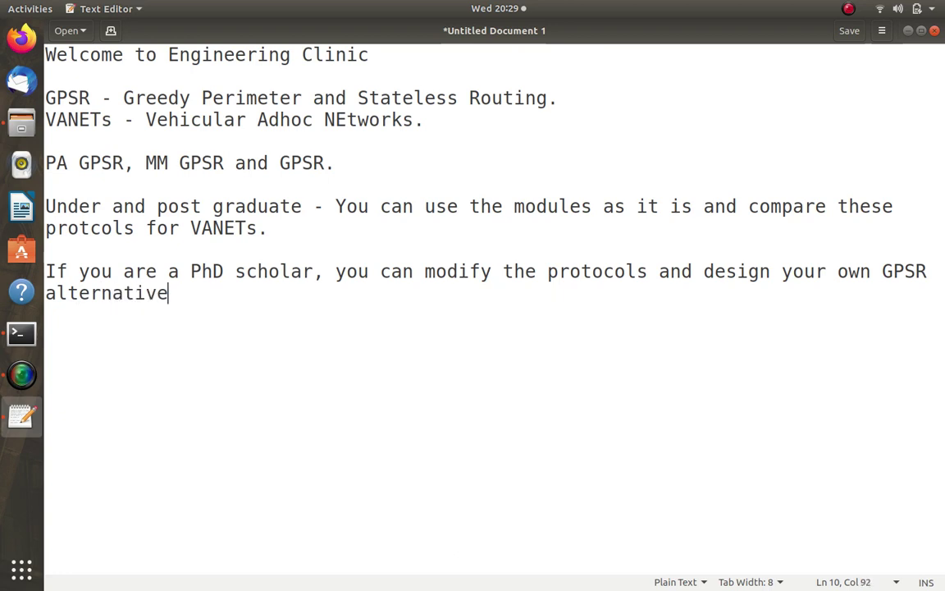
pyautogui.write('s.')
# Add a paragraph after a blank line reading "In this video, we will be seeing the installation of GPSR and some source codes."
pyautogui.press('Return')
pyautogui.press('Return')
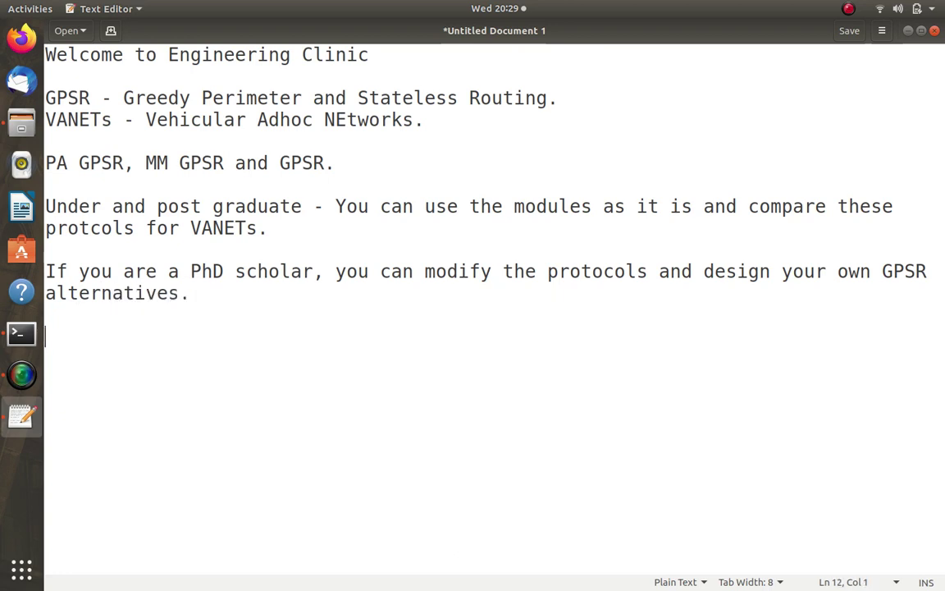
pyautogui.write('In this vide')
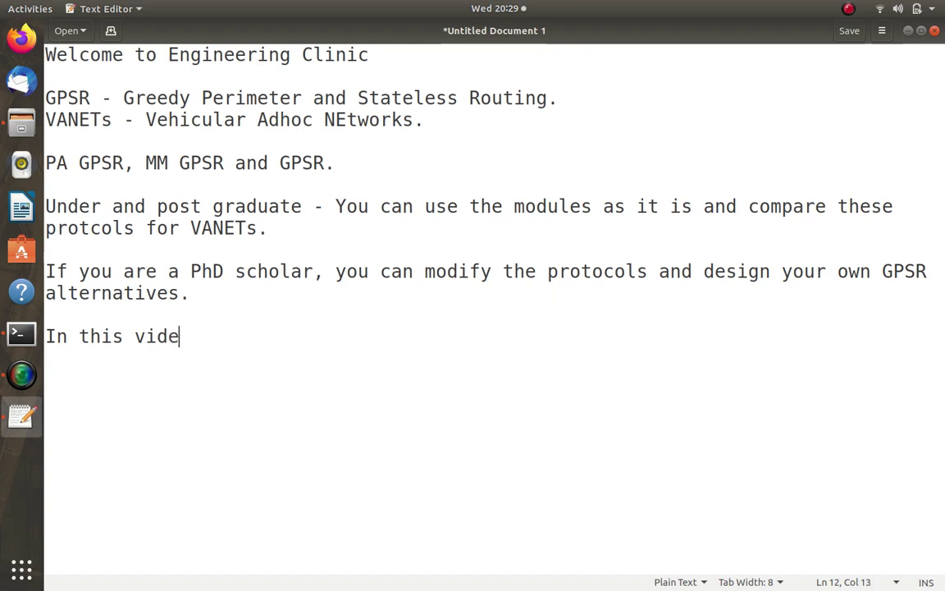
pyautogui.write('o, we will be')
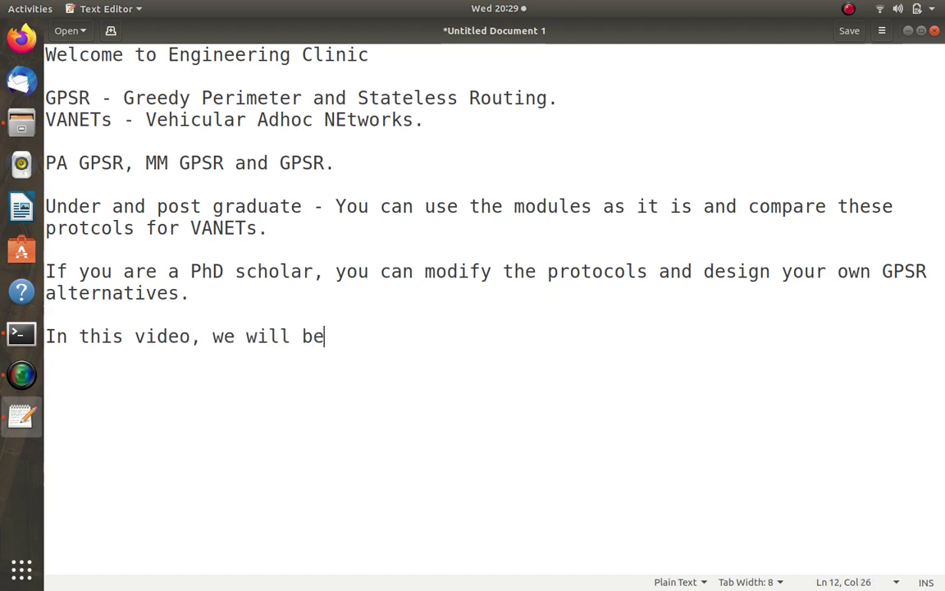
pyautogui.write(' seeing the installat')
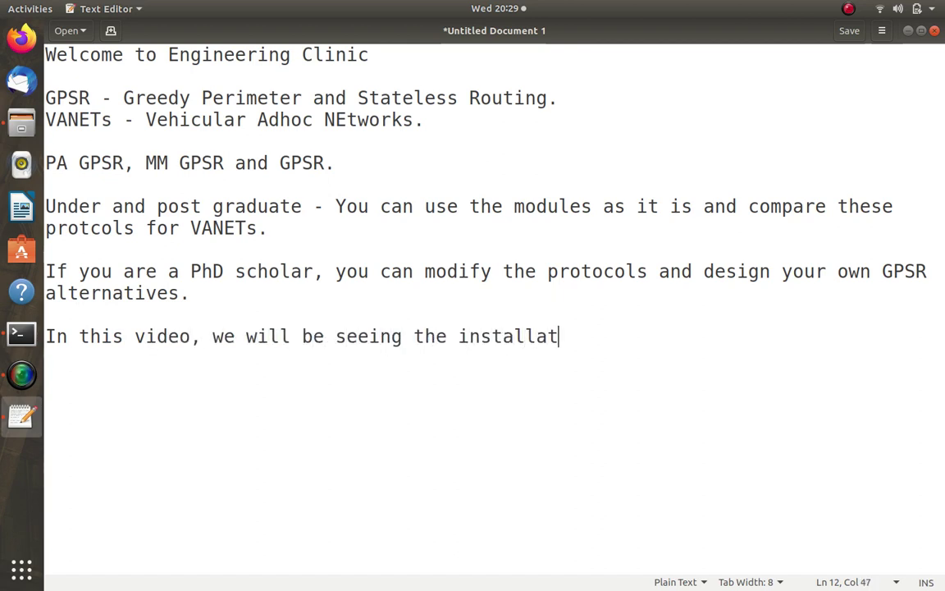
pyautogui.write('ion of GPSR and')
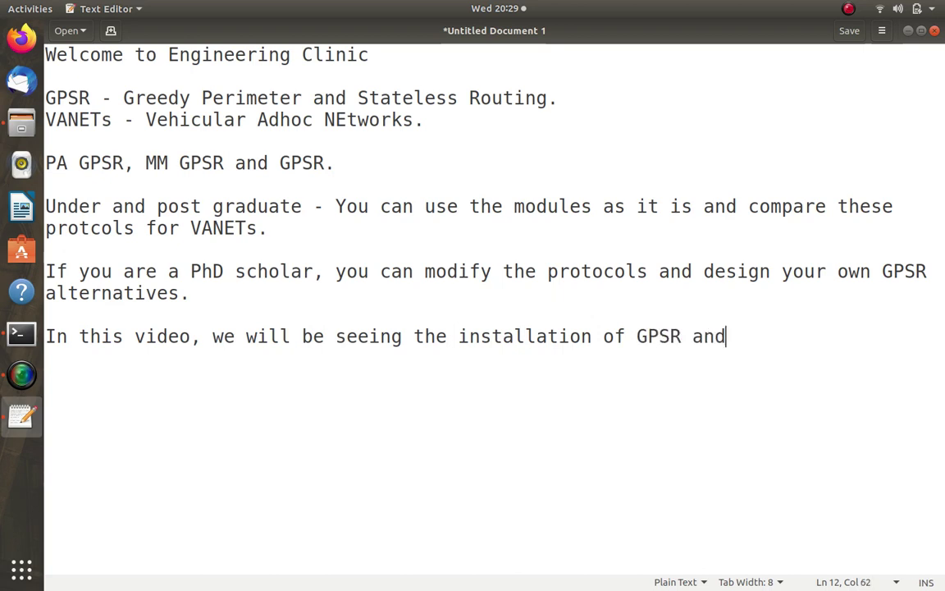
pyautogui.write(' some sour')
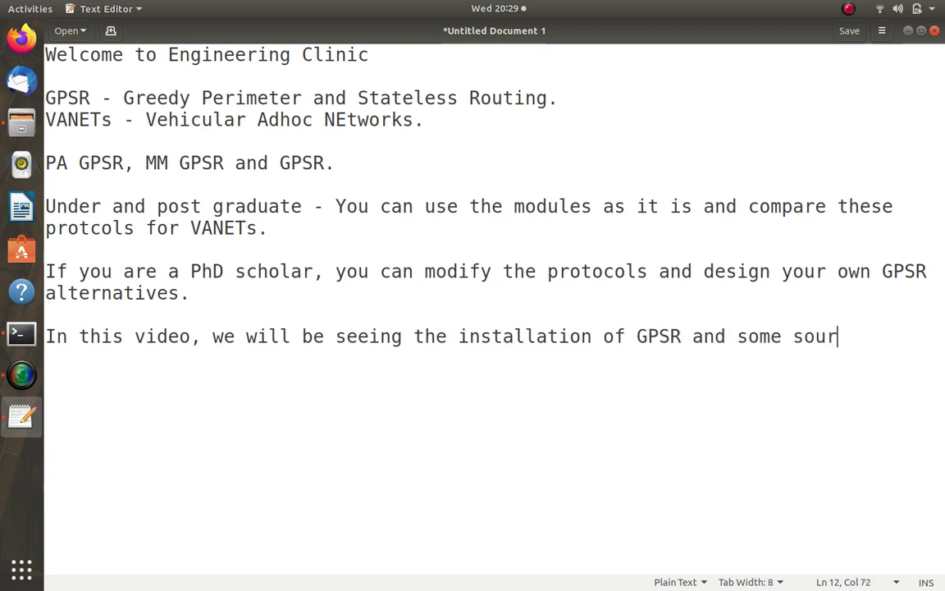
pyautogui.write('ce codes.')
pyautogui.press('Return')
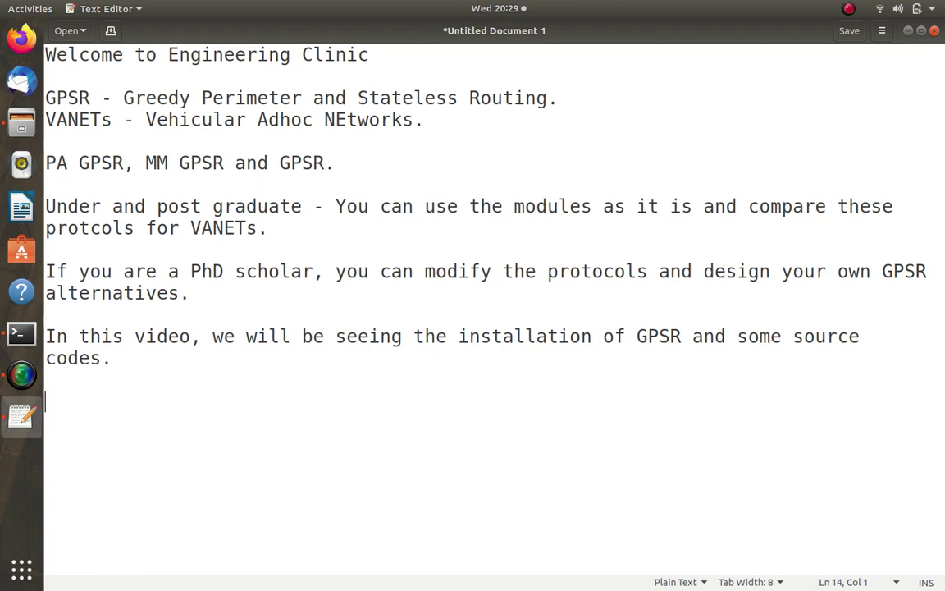
# Start the next paragraph with "ns-3.27 which i could not succeed," below the source codes sentence
pyautogui.write('ns-3.2')
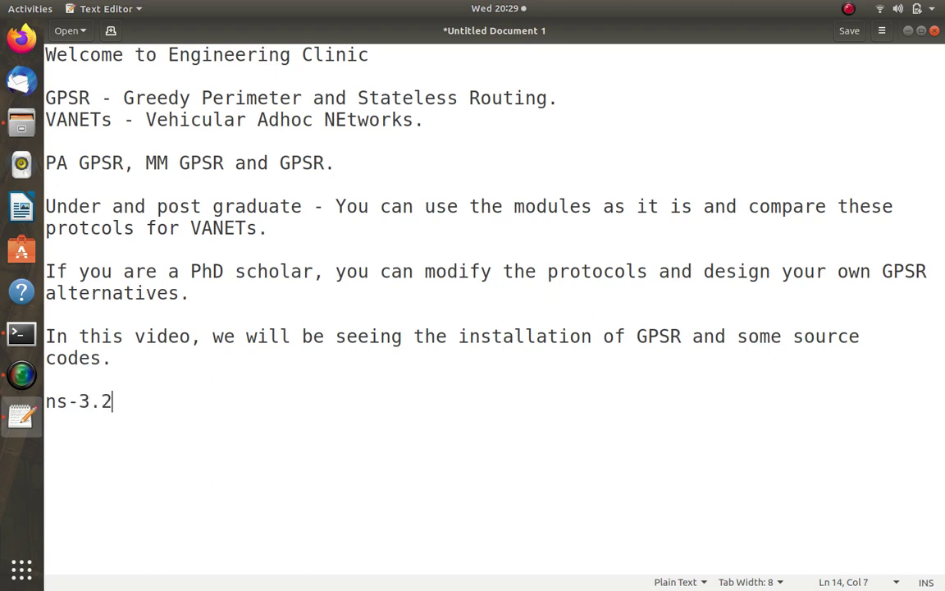
pyautogui.write('7 which')
pyautogui.press('BackSpace')
pyautogui.press('BackSpace')
pyautogui.write('ich ')
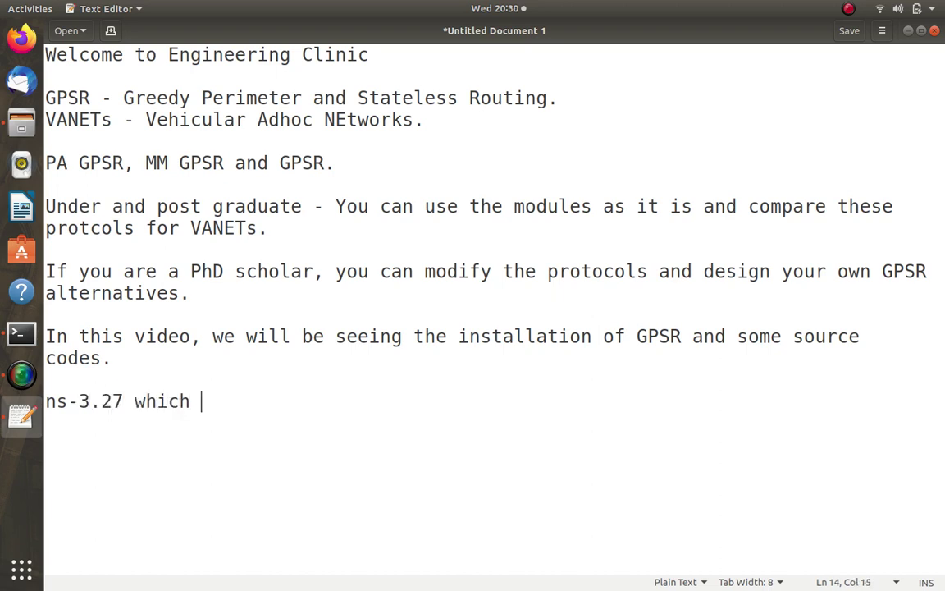
pyautogui.write('i could not succ')
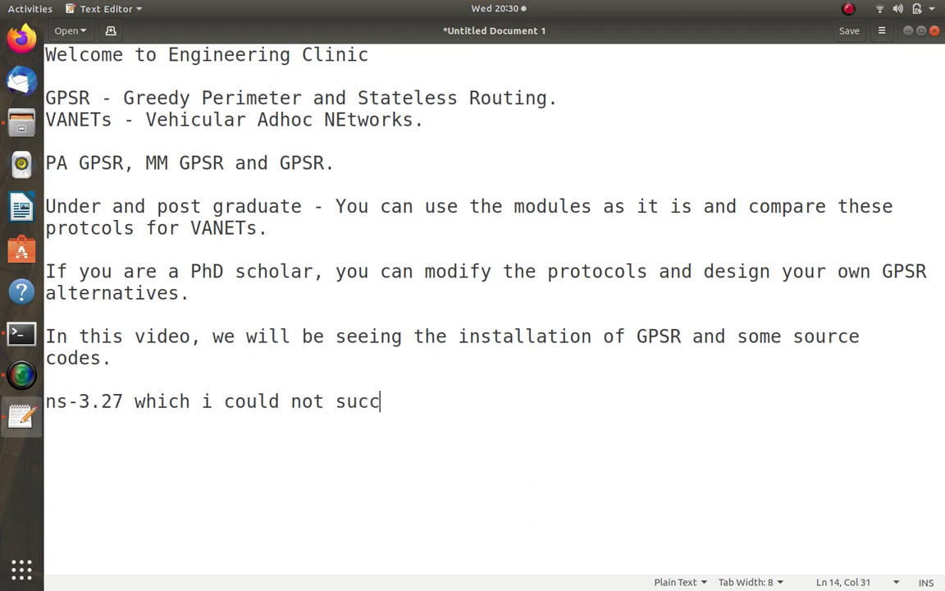
pyautogui.write('eed, ')
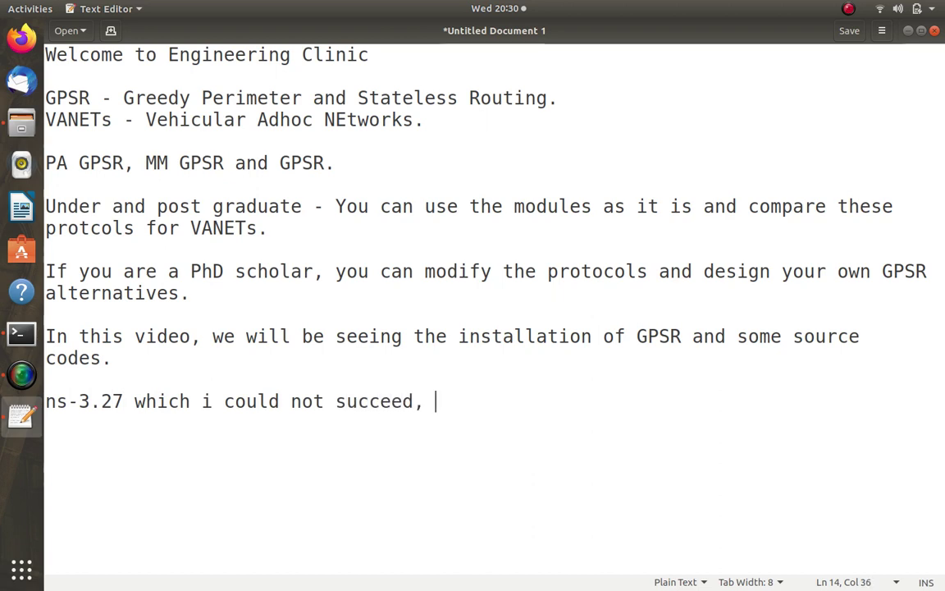
# Finish the ns-3.27 line with "So I prefer going to ns-3.23" and leave a blank line below it
pyautogui.write('So I prefe')
pyautogui.press('BackSpace')
pyautogui.write('fe')
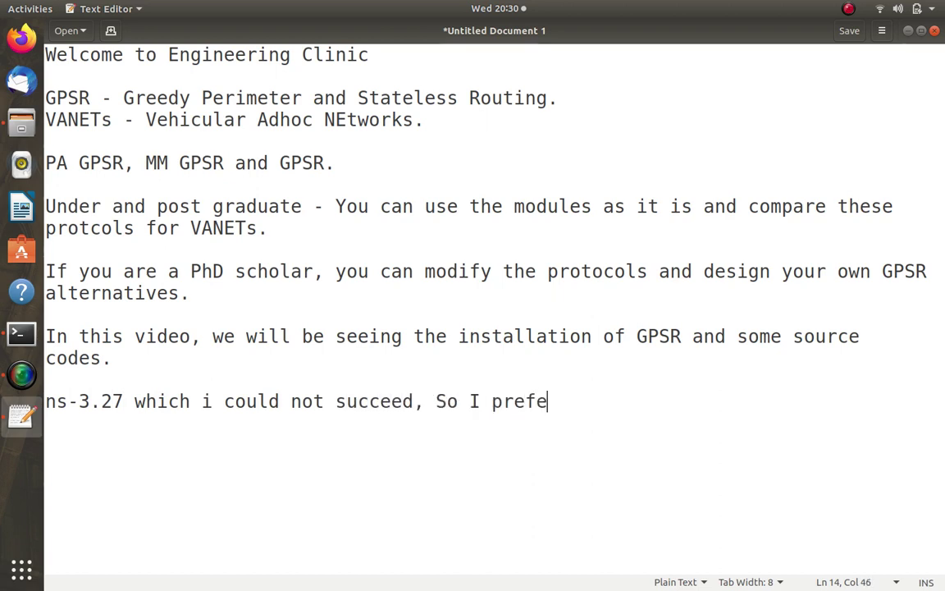
pyautogui.write('r going to ns-')
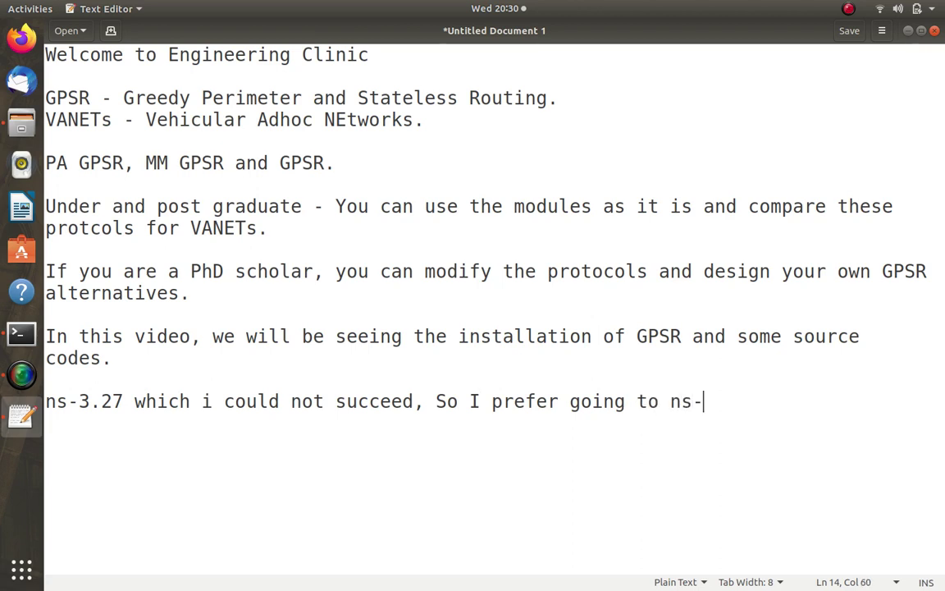
pyautogui.write('3.23')
pyautogui.press('Return')
pyautogui.press('Return')
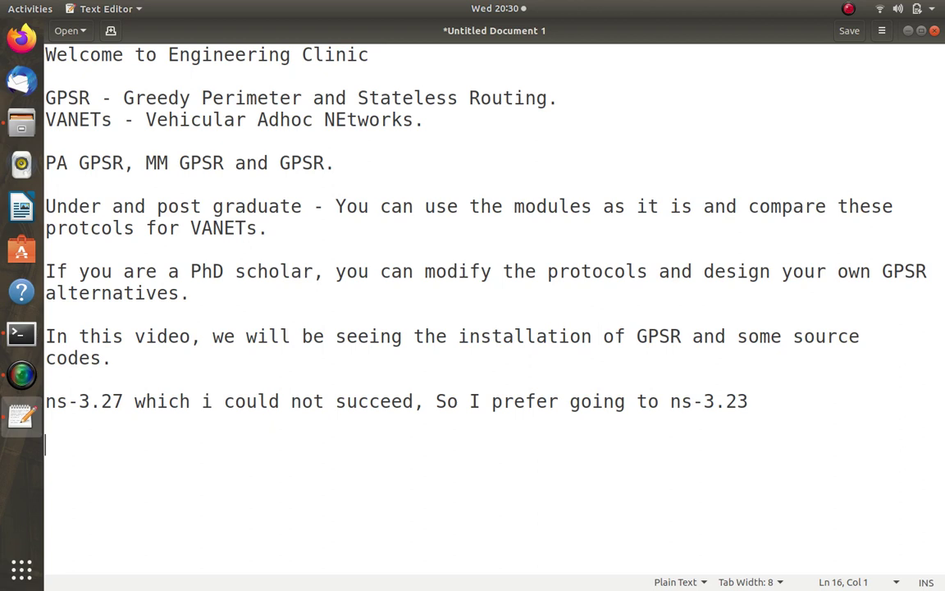
# Begin another paragraph with "we can both multiple version of ns3"
pyautogui.write('we can b')
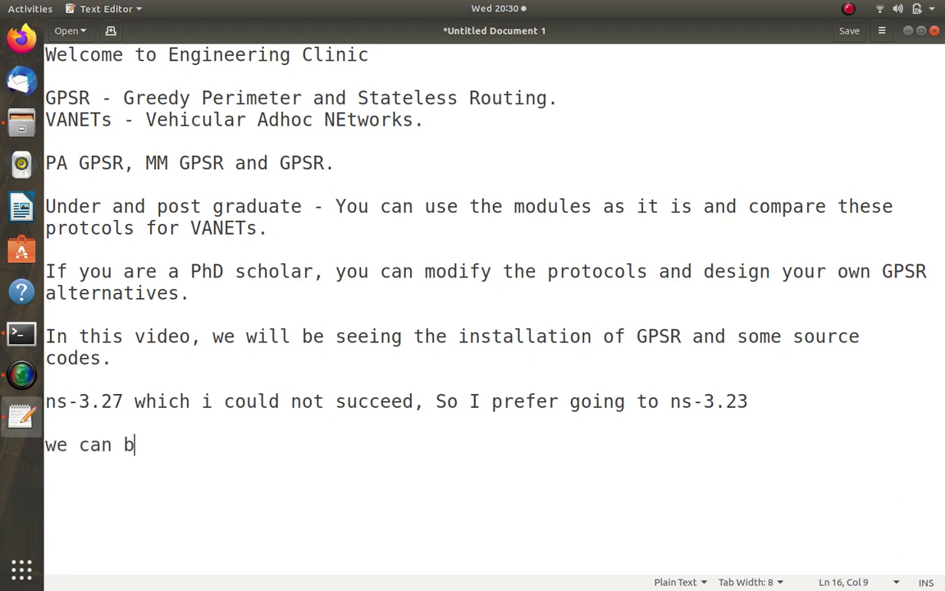
pyautogui.write('oth multiple ve')
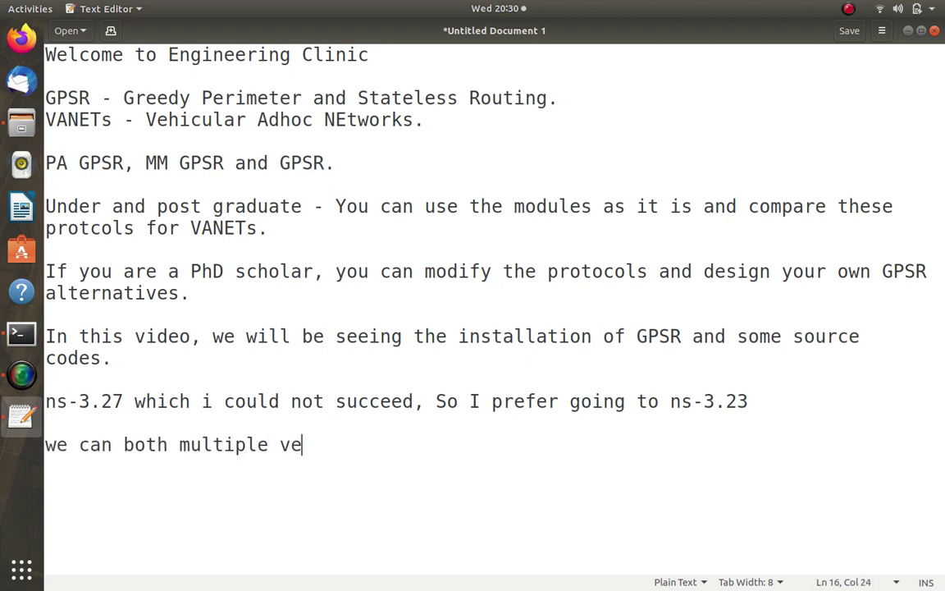
pyautogui.write('rsion of ns3')
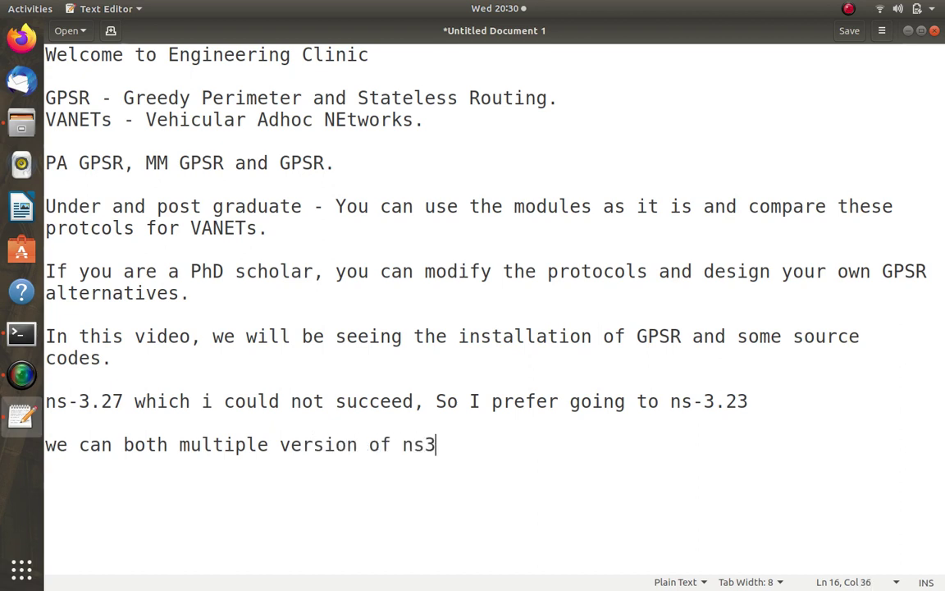
# End that sentence and add "I am going to run ns-3.23 for GPSR and other simulations with ns-3.27 and ns-3.29"
pyautogui.write('. I am going to run ns')
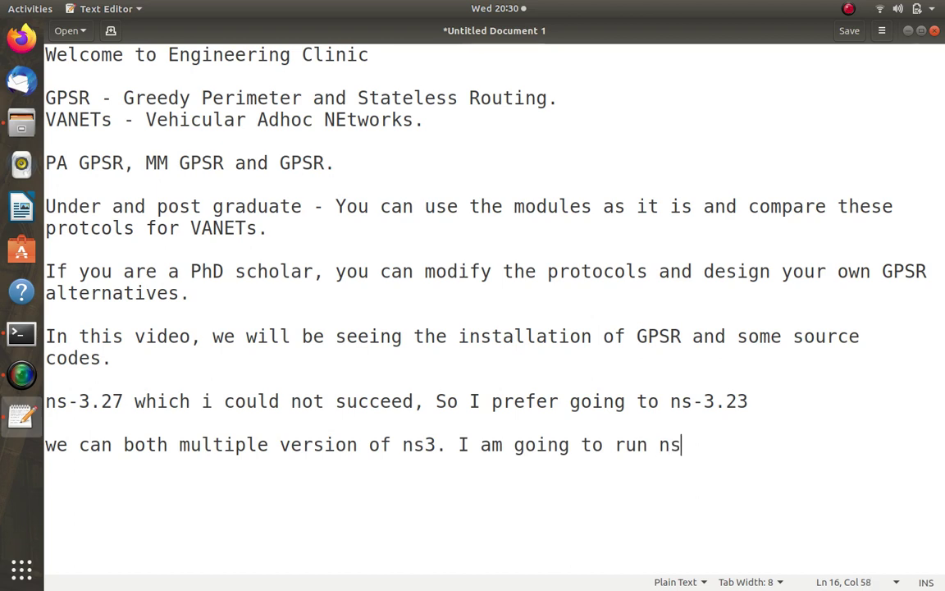
pyautogui.write('-3.23 f')
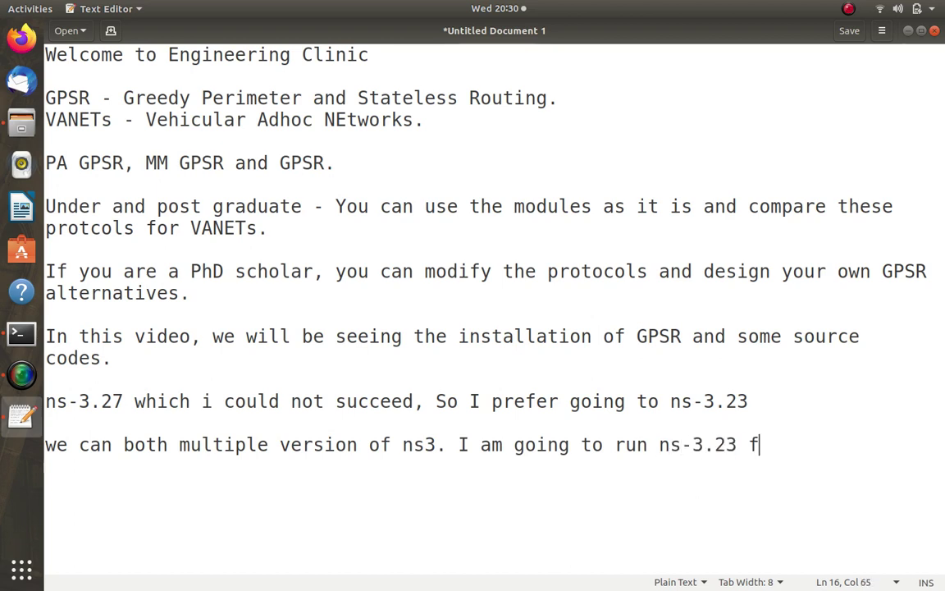
pyautogui.write('or GPSR an')
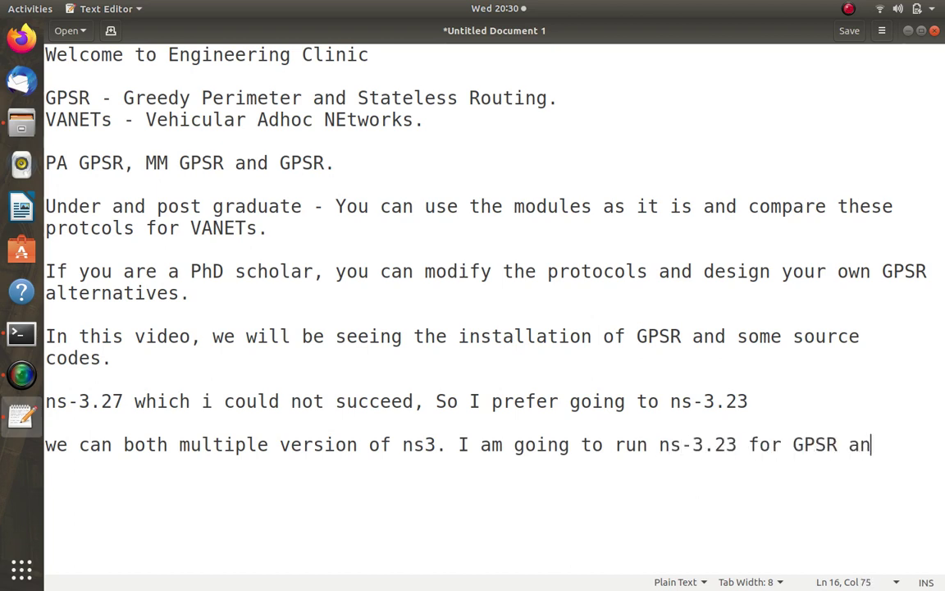
pyautogui.write('d other si')
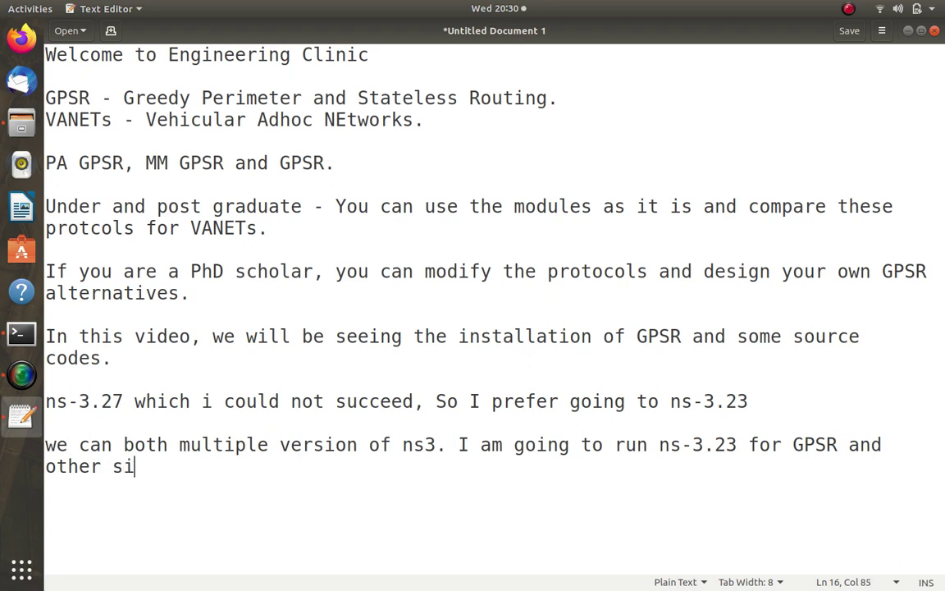
pyautogui.write('mulations with')
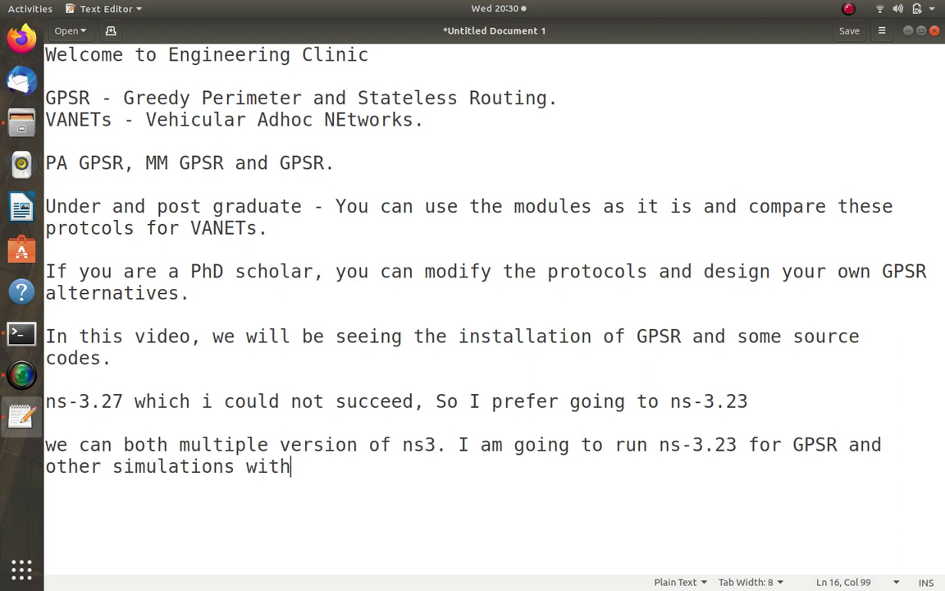
pyautogui.write(' ns-3.27 ')
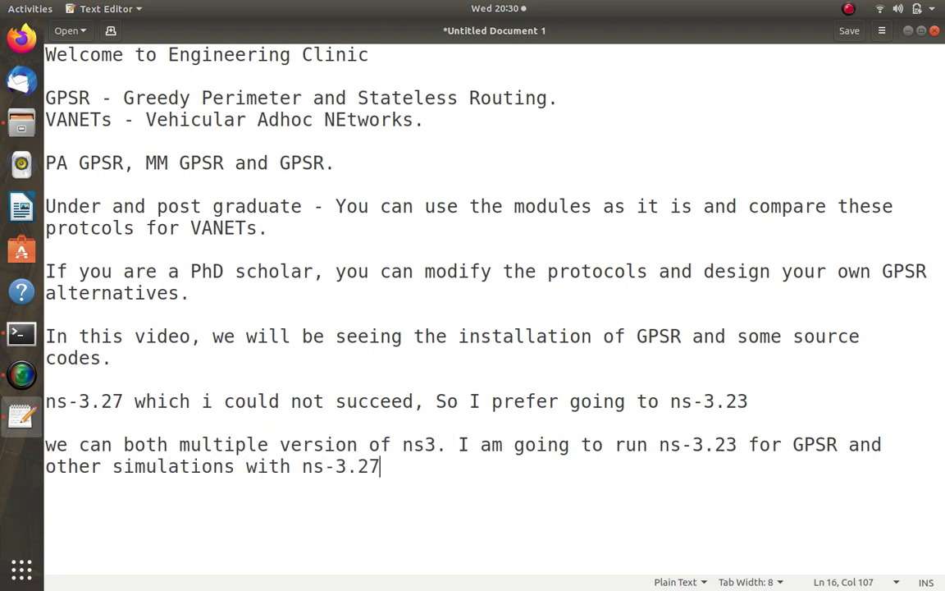
pyautogui.write('and ns-3.29')
pyautogui.press('Return')
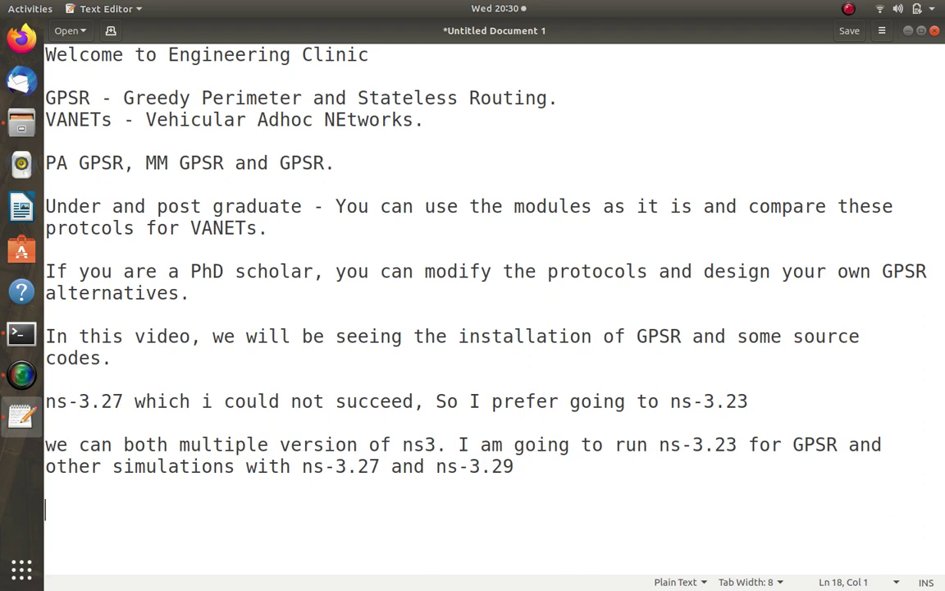
# Add the line "Welcome to the Installation." as its own paragraph, followed by a blank line
pyautogui.write('Welcome to the I')
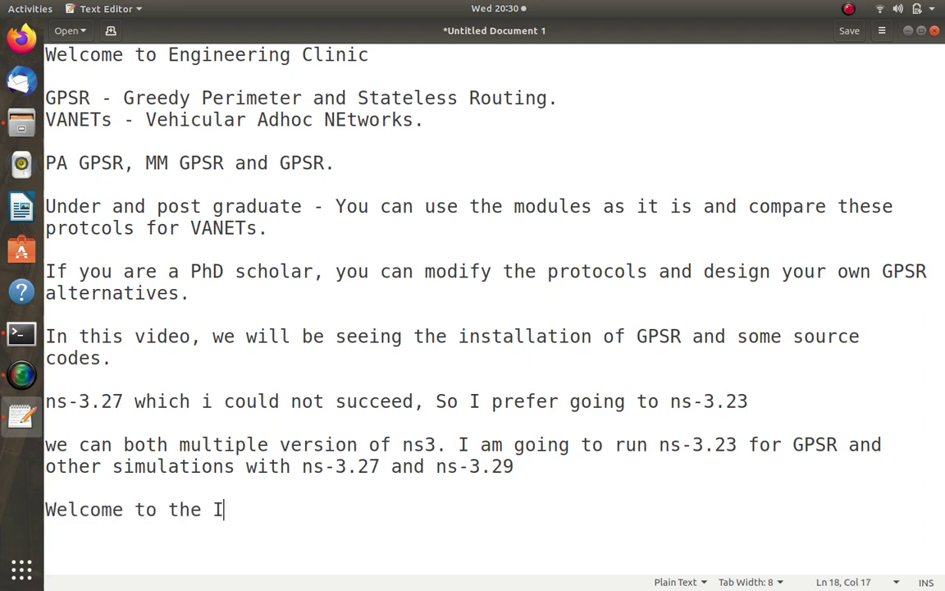
pyautogui.write('nstallation')
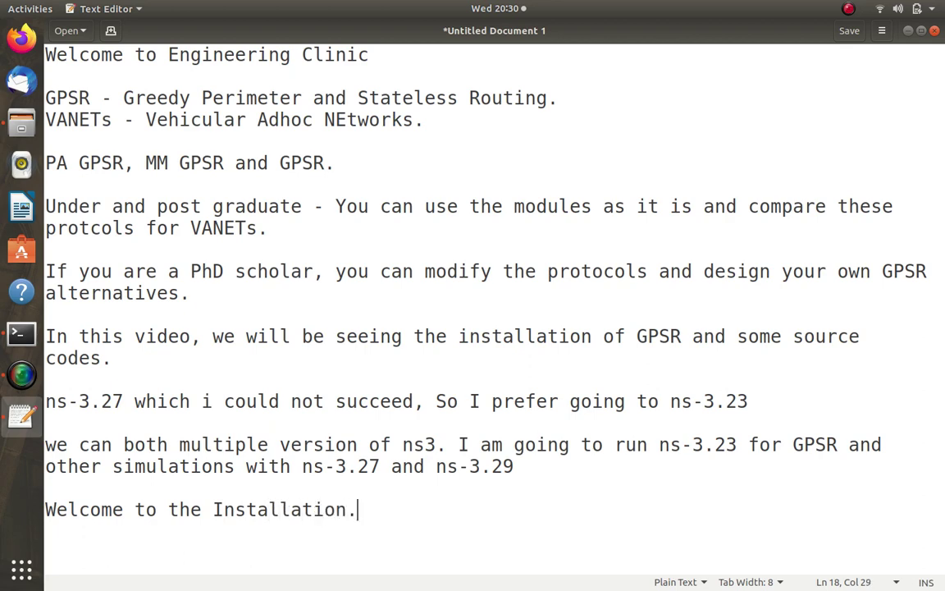
pyautogui.write('.')
pyautogui.press('Return')
pyautogui.press('Return')
# Save the document in the home folder under the name GPSR
pyautogui.hotkey('ctrl', 's')
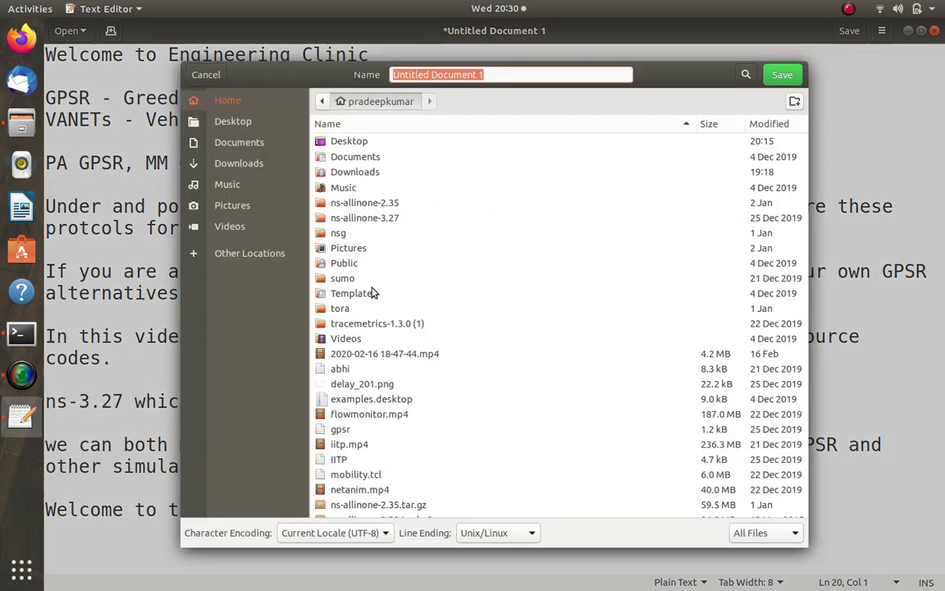
pyautogui.write('GPS')
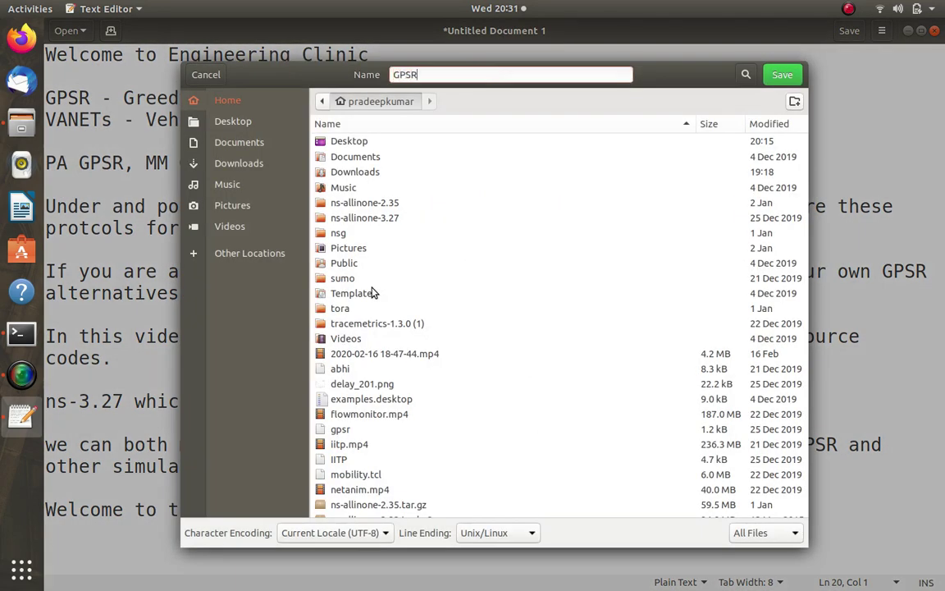
pyautogui.write('R')
pyautogui.press('Return')
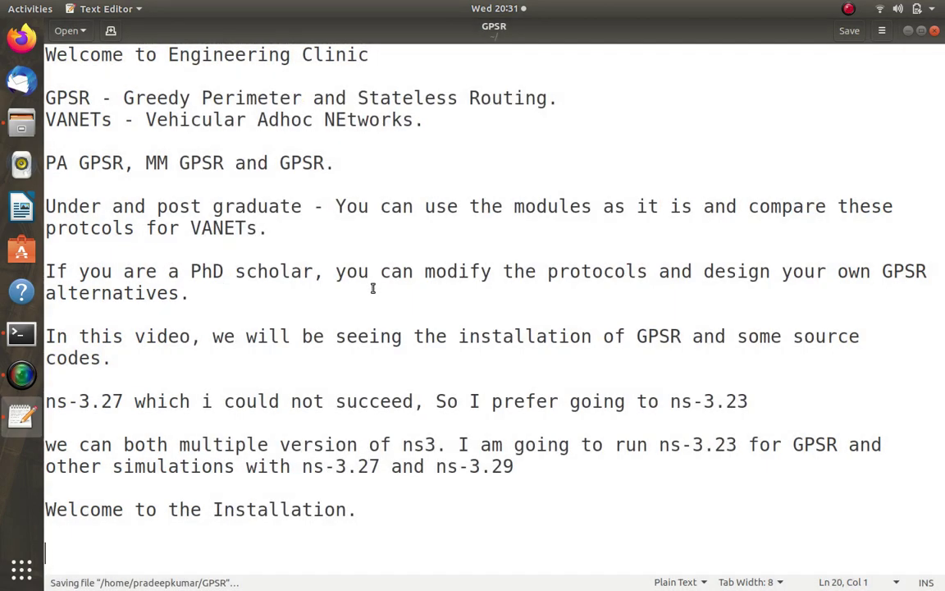
# Start a new paragraph below the installation welcome line reading "If you are installing ns3 for the first time"
pyautogui.press('Return')
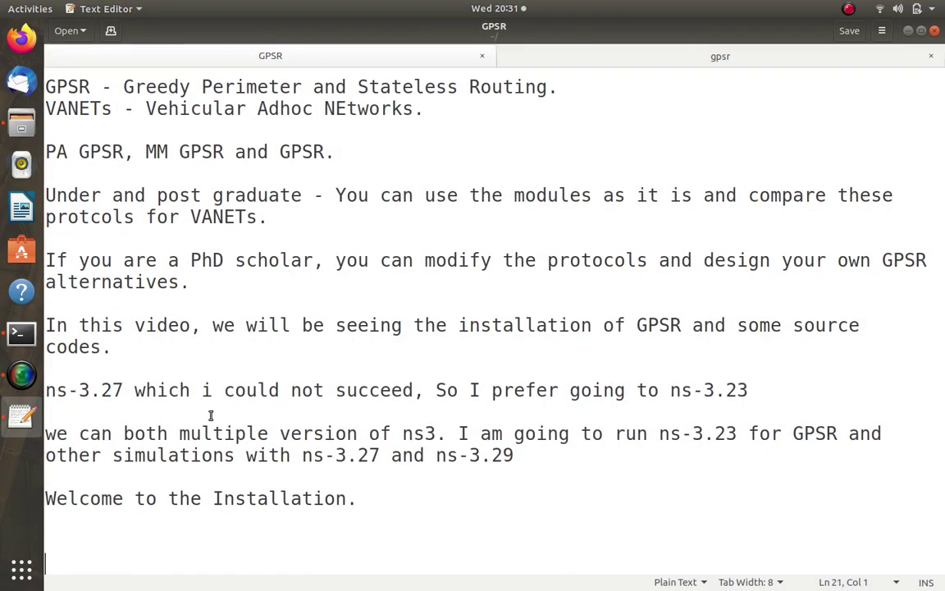
pyautogui.press('BackSpace')
pyautogui.write('If you ')
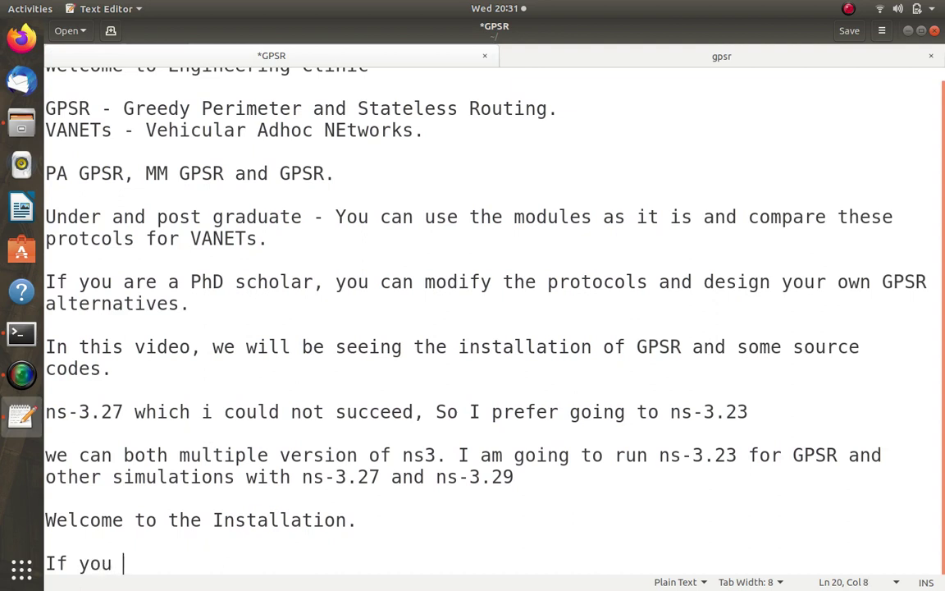
pyautogui.write('are installati')
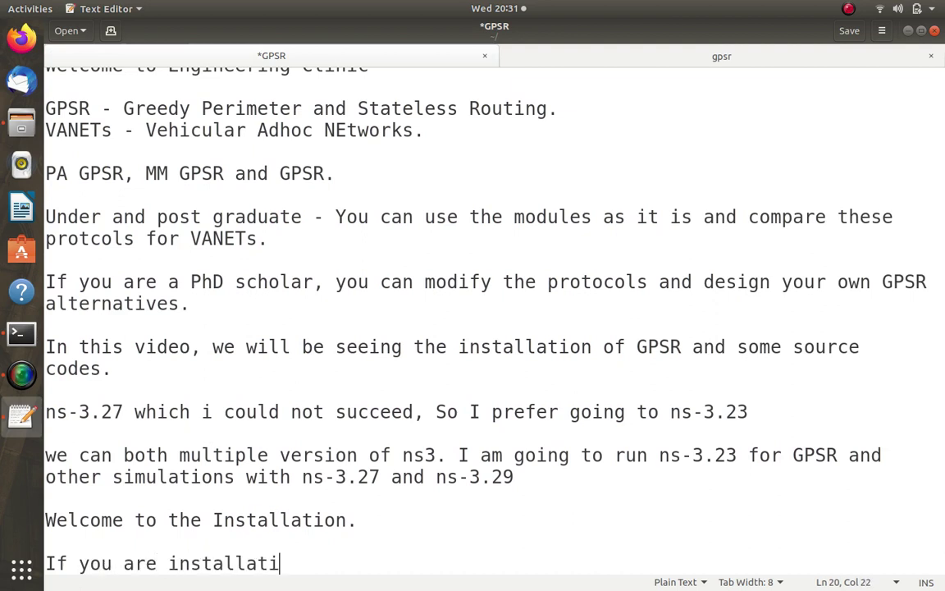
pyautogui.press('BackSpace')
pyautogui.press('BackSpace')
pyautogui.press('BackSpace')
pyautogui.write('ing ns3 fo')
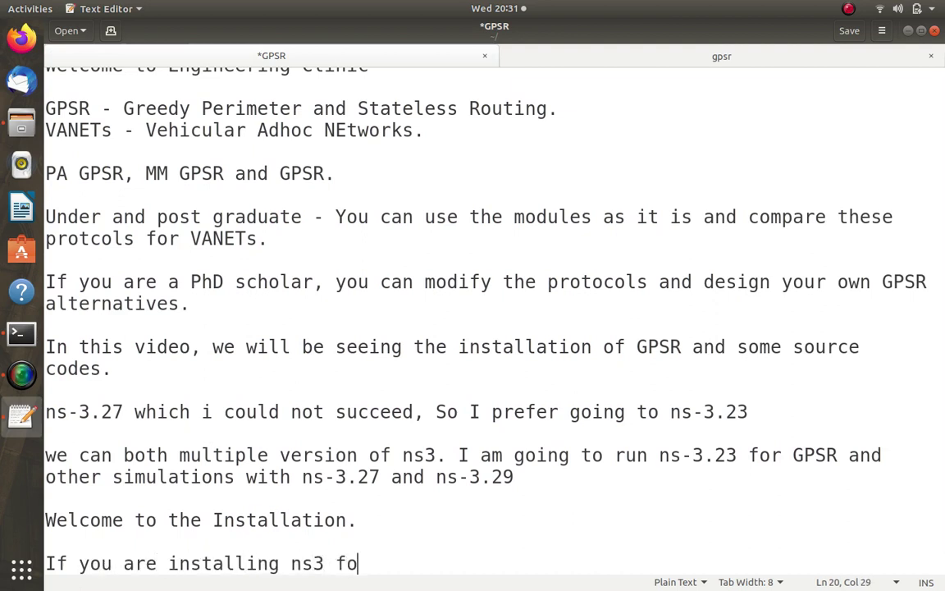
pyautogui.write('r the first tim')
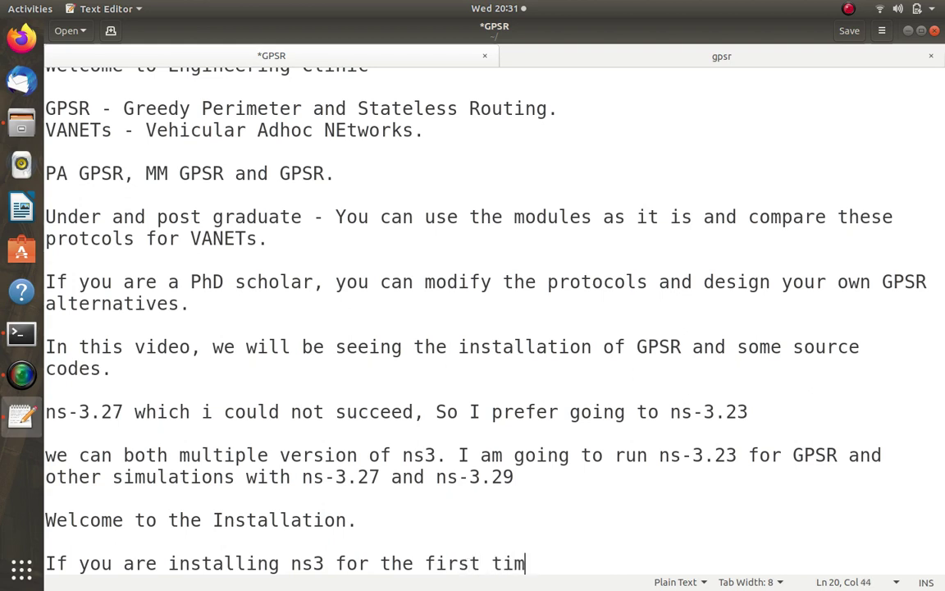
pyautogui.write('e')
pyautogui.press('Return')
pyautogui.press('BackSpace')
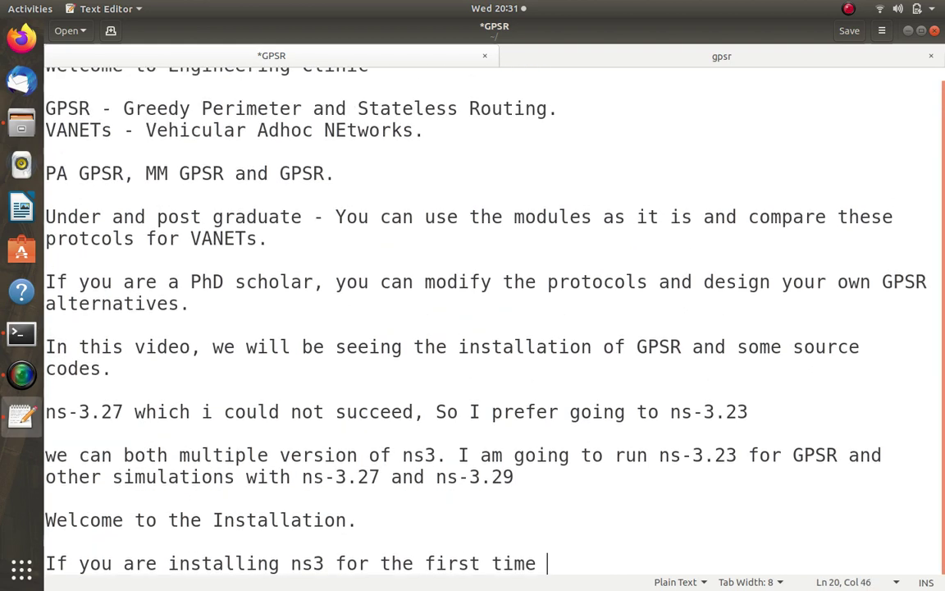
# Complete that sentence with ", install the following packages." and start a new line
pyautogui.write(', install the fol')
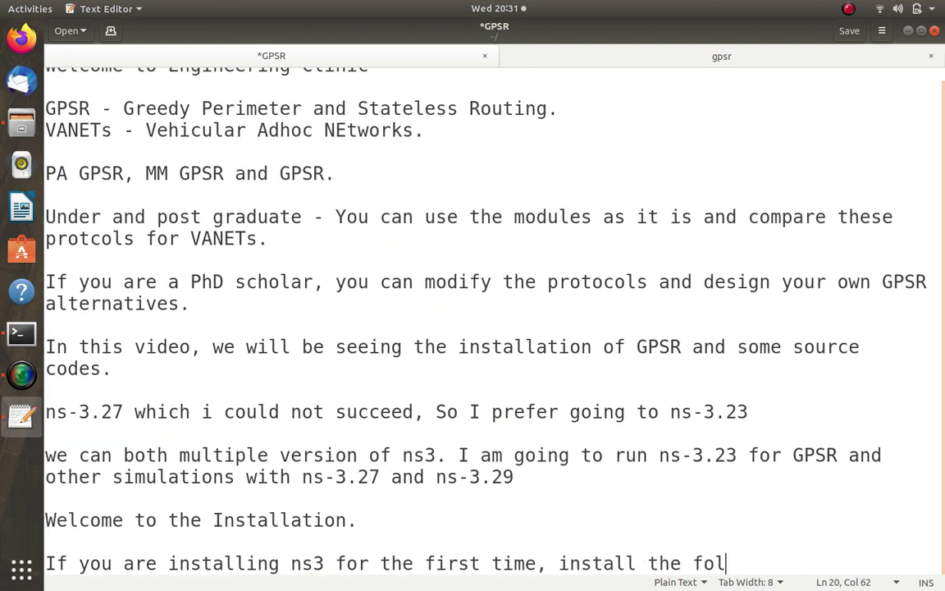
pyautogui.write('lowing pack')
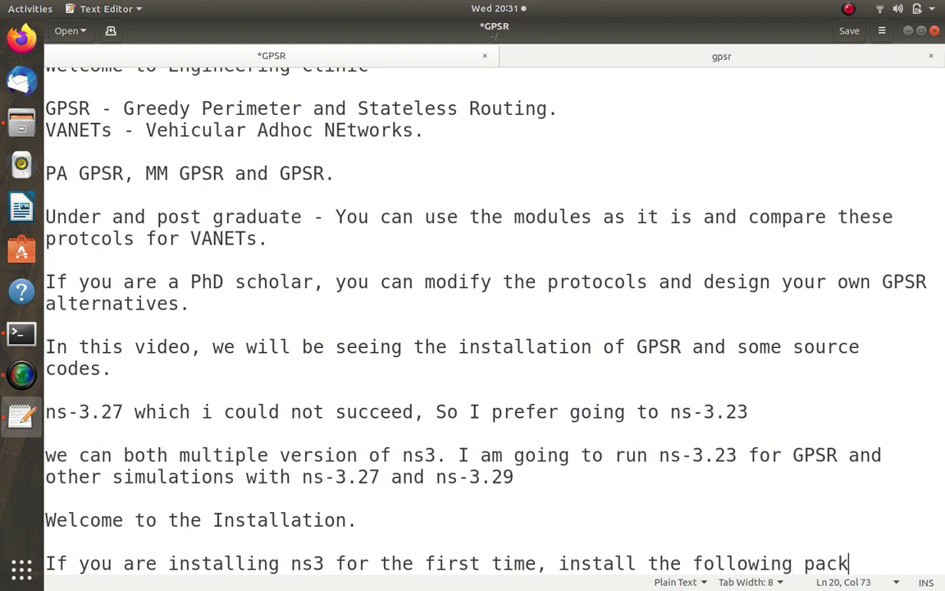
pyautogui.write('ages.')
pyautogui.press('Return')
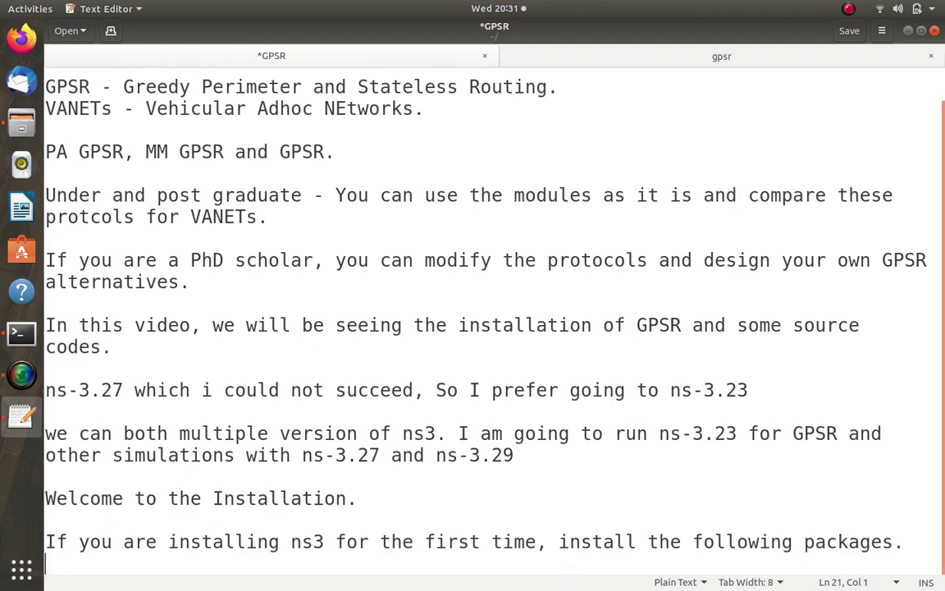
# Begin a parenthetical note on the new line reading "(You can copy paste from the window"
pyautogui.write('(You can copy ')
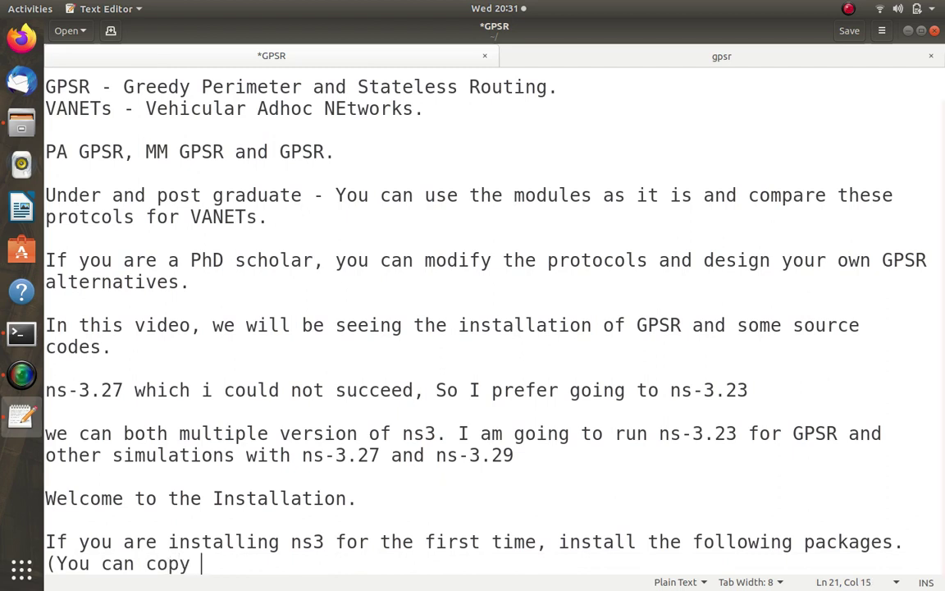
pyautogui.write('paste from the co')
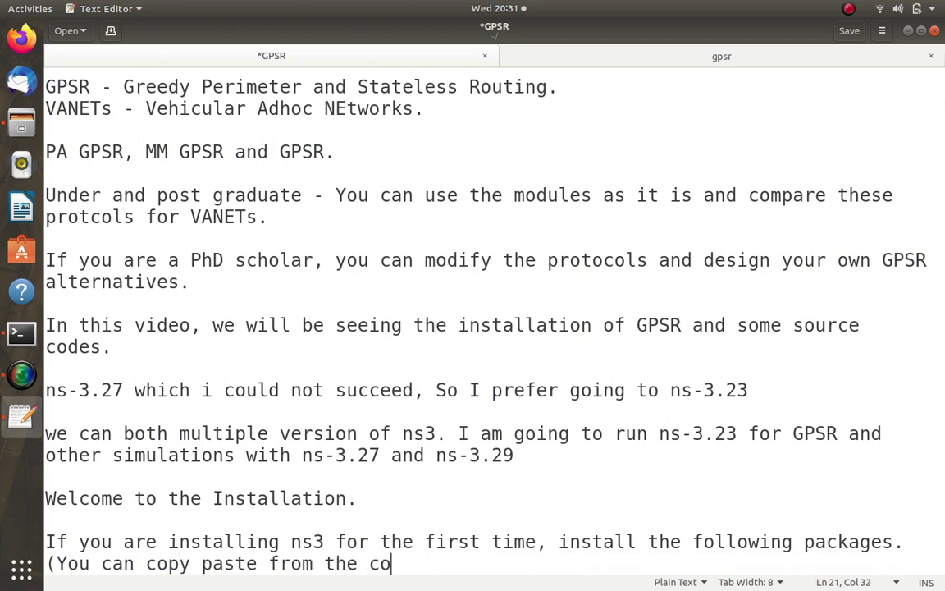
pyautogui.press('BackSpace')
pyautogui.press('BackSpace')
pyautogui.write('in')
pyautogui.press('BackSpace')
pyautogui.press('BackSpace')
pyautogui.write('window')
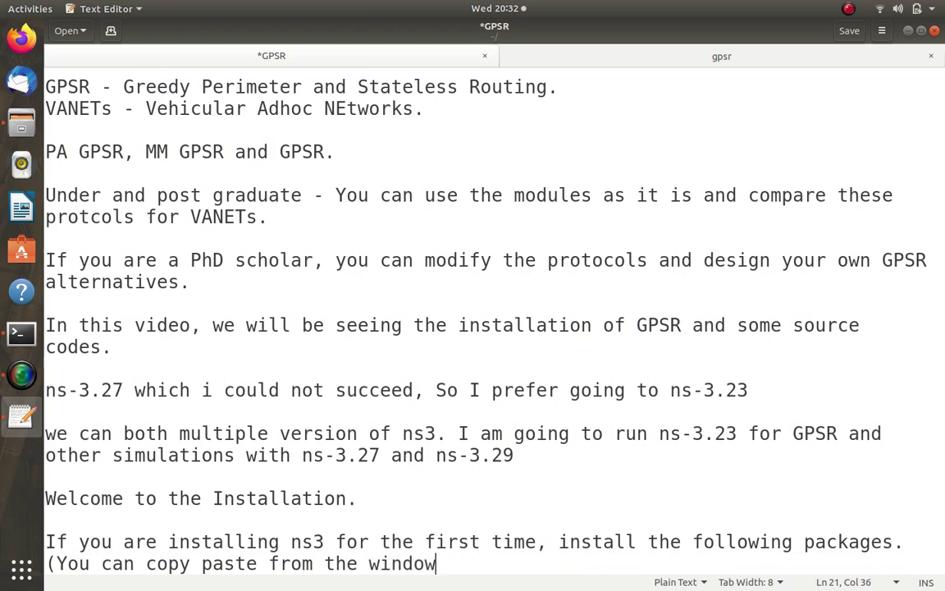
# Shorten the note to "(You can copy paste)" and leave a blank line below it
pyautogui.press('BackSpace')
pyautogui.press('BackSpace')
pyautogui.press('BackSpace')
pyautogui.press('BackSpace')
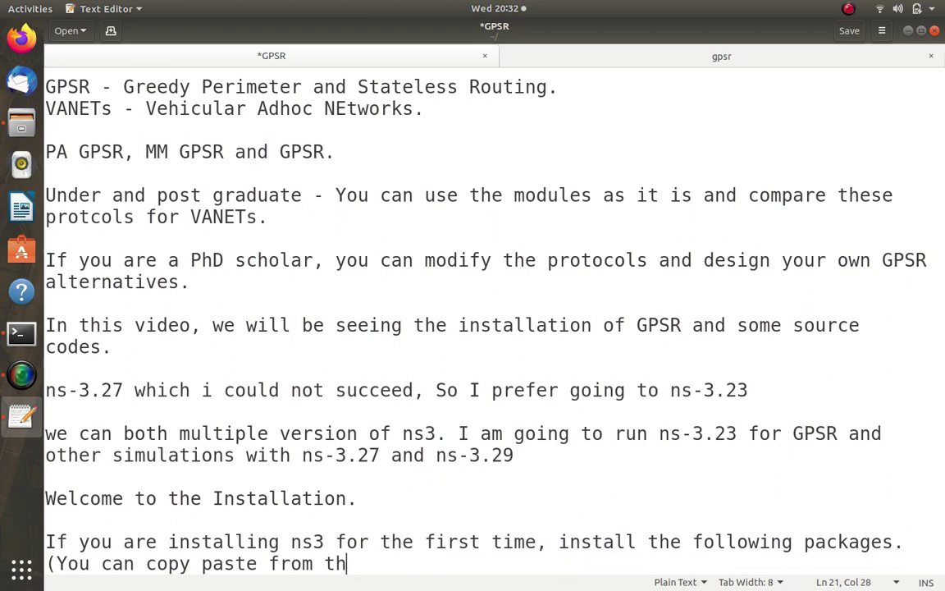
pyautogui.write('e')
pyautogui.press('BackSpace')
pyautogui.press('BackSpace')
pyautogui.press('BackSpace')
pyautogui.press('BackSpace')
pyautogui.press('BackSpace')
pyautogui.press('BackSpace')
pyautogui.press('BackSpace')
pyautogui.press('BackSpace')
pyautogui.press('BackSpace')
pyautogui.press('BackSpace')
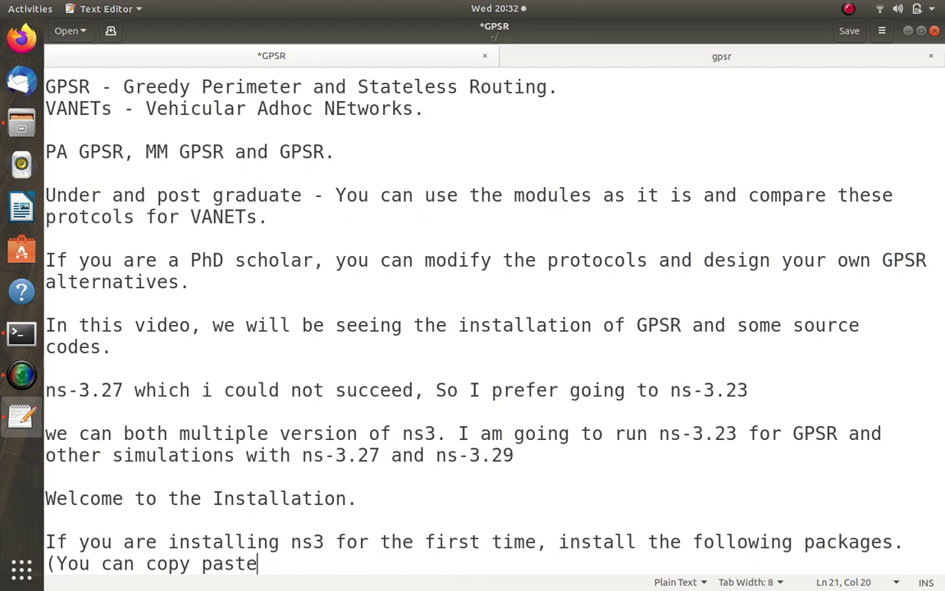
pyautogui.write(')')
pyautogui.press('Return')
pyautogui.press('Return')
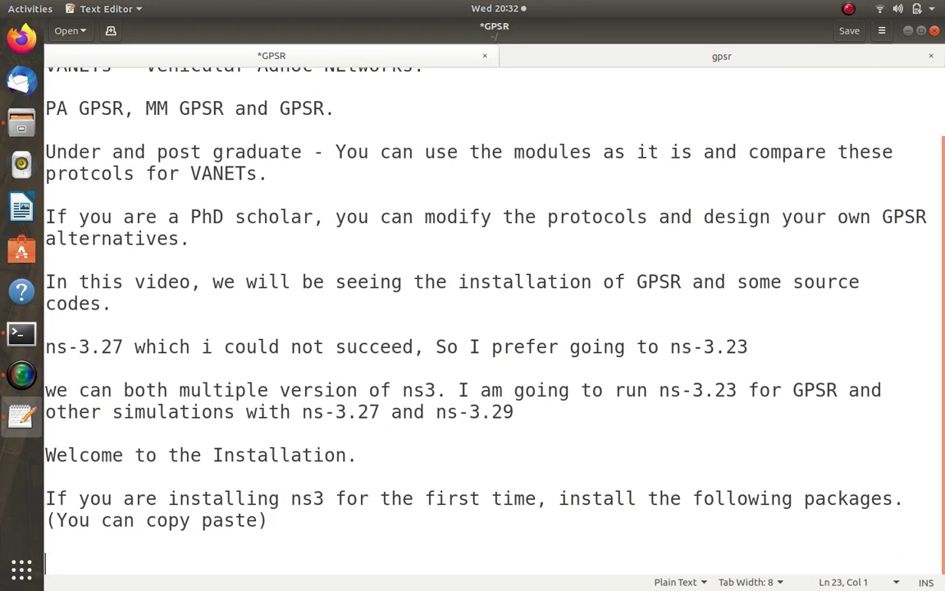
# Add the "$] sudo apt install" command listing the required packages from build-essential through default-jdk, followed by blank lines
pyautogui.write('$] sudo apt install build-essential autoconf automake libxmu-dev  python-pygraphviz cvs mercurial bzr git cmake p7zip-full python-matplotlib python-tk python-dev python-kiwi python-gnome2 python-gnome2-dev qt4-dev-tools qt4-qmake qt4-qmake qt4-default gnuplot-x11 wireshark default-jdk')
pyautogui.press('Return')
pyautogui.press('Return')
pyautogui.press('Return')
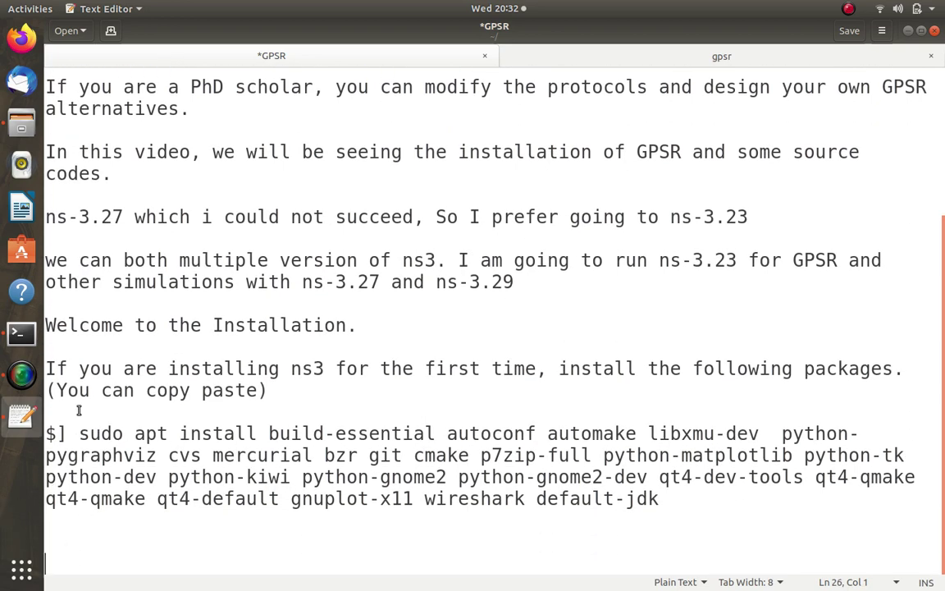
pyautogui.moveTo(79, 434); pyautogui.dragTo(696, 500)
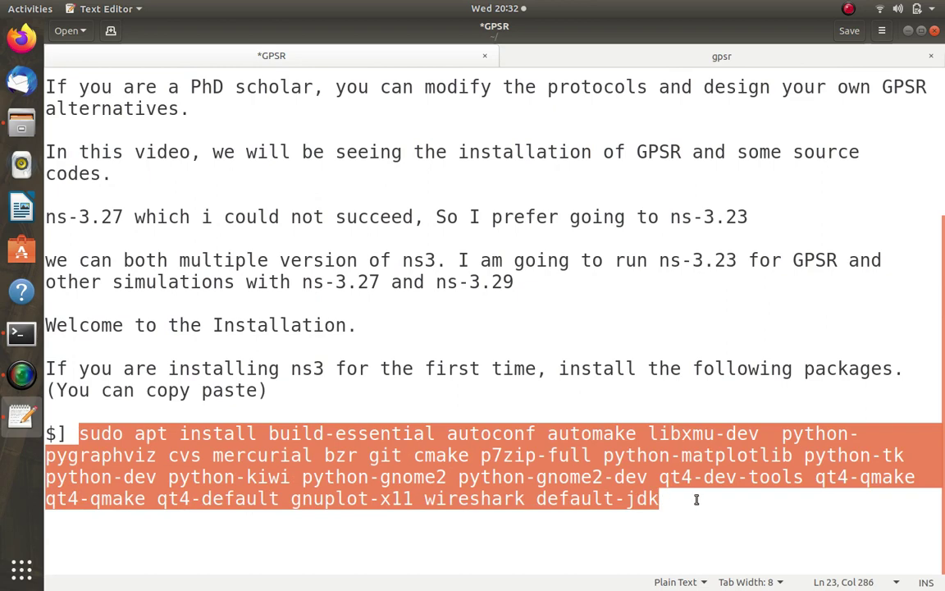
pyautogui.click(596, 526)
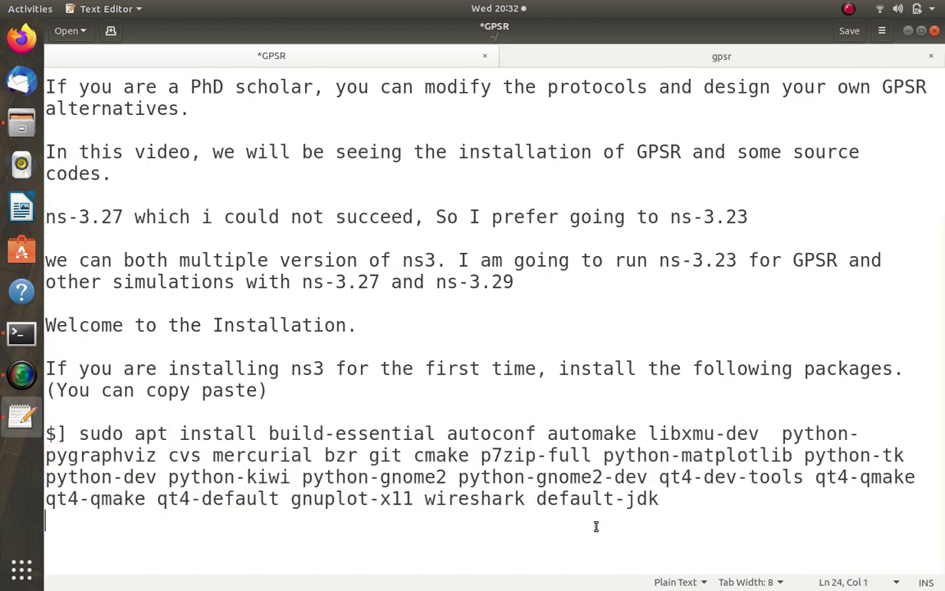
# Open a new Terminal window, maximize it and enlarge its text
pyautogui.hotkey('ctrl', 'alt', 't')
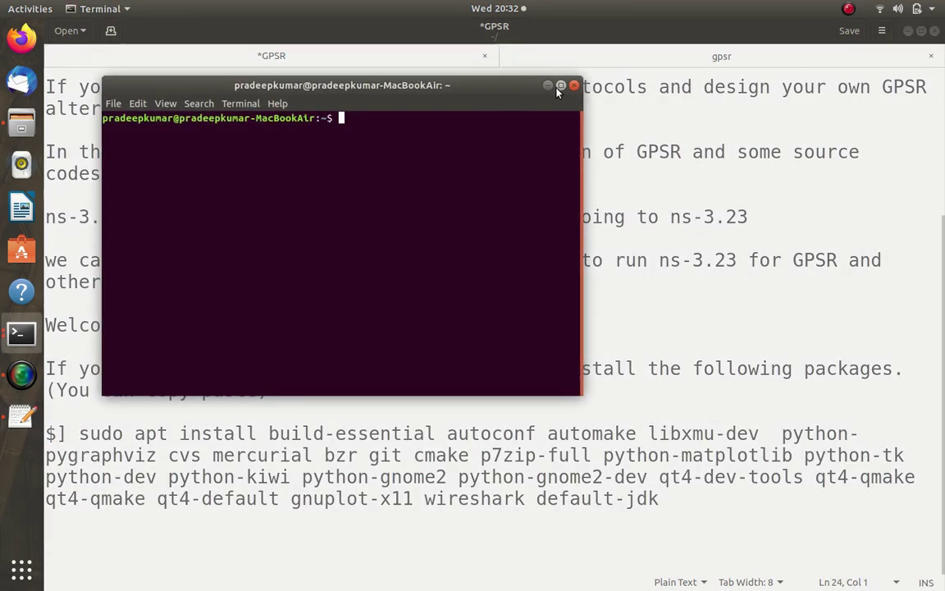
pyautogui.click(560, 86)
pyautogui.hotkey('ctrl', '+')
pyautogui.hotkey('ctrl', '+')
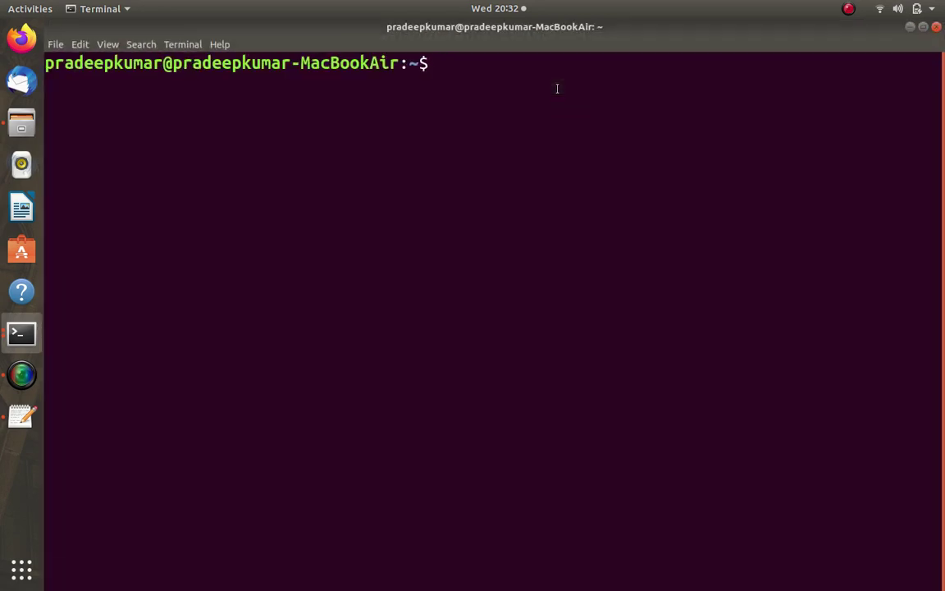
# Copy the whole sudo apt install command from the GPSR notes, without the "$]" prefix, to the Terminal prompt
pyautogui.hotkey('alt', 'Tab')
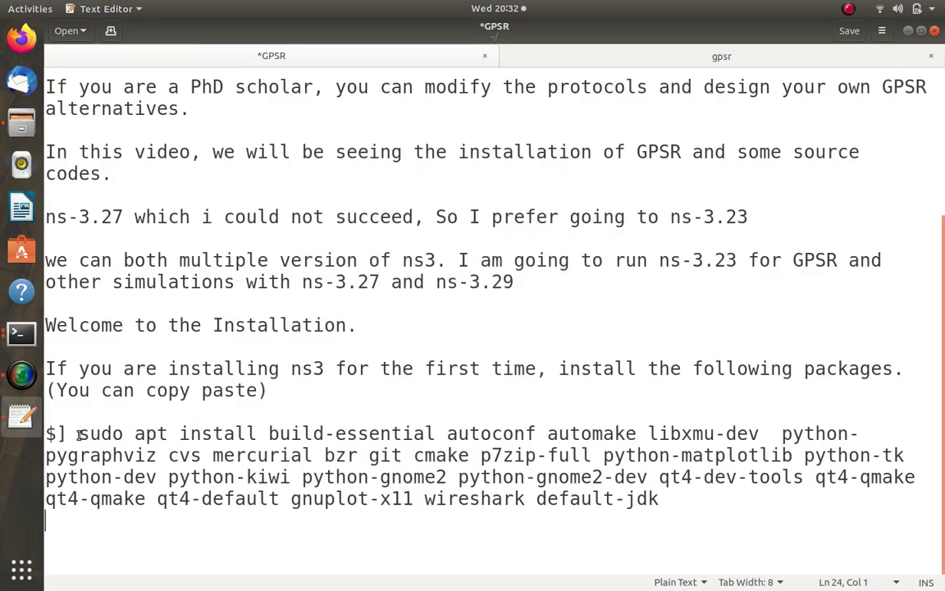
pyautogui.moveTo(78, 434); pyautogui.dragTo(665, 498)
pyautogui.hotkey('ctrl', 'c')
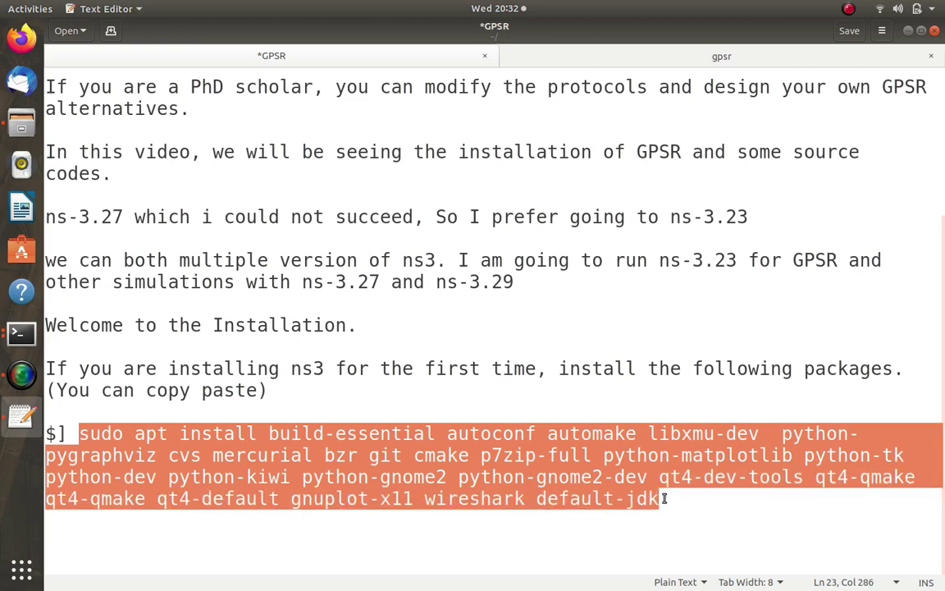
pyautogui.hotkey('alt', 'Tab')
pyautogui.hotkey('ctrl', 'shift', 'v')
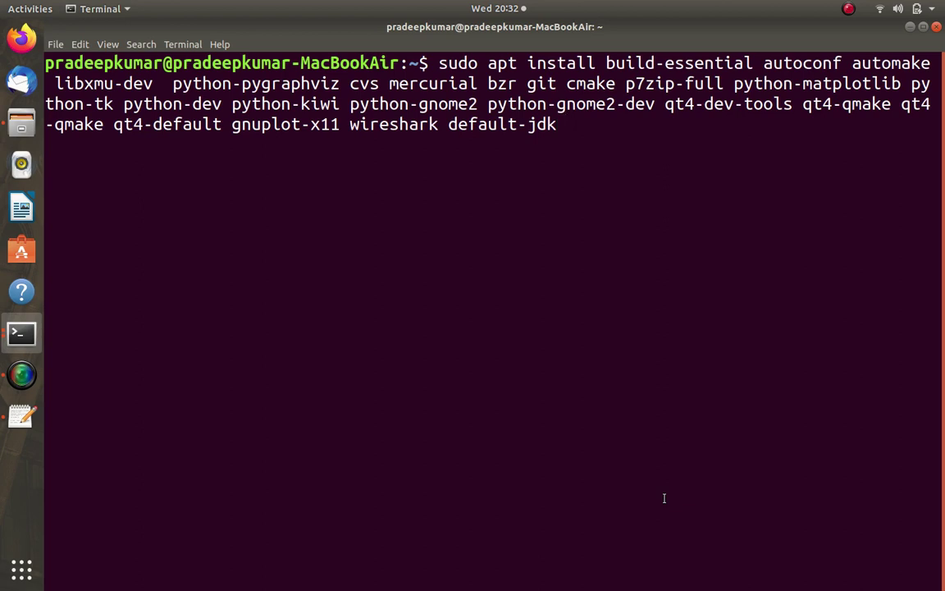
# Run the package installation command and enter the sudo password, re-entering it when asked again
pyautogui.press('Return')
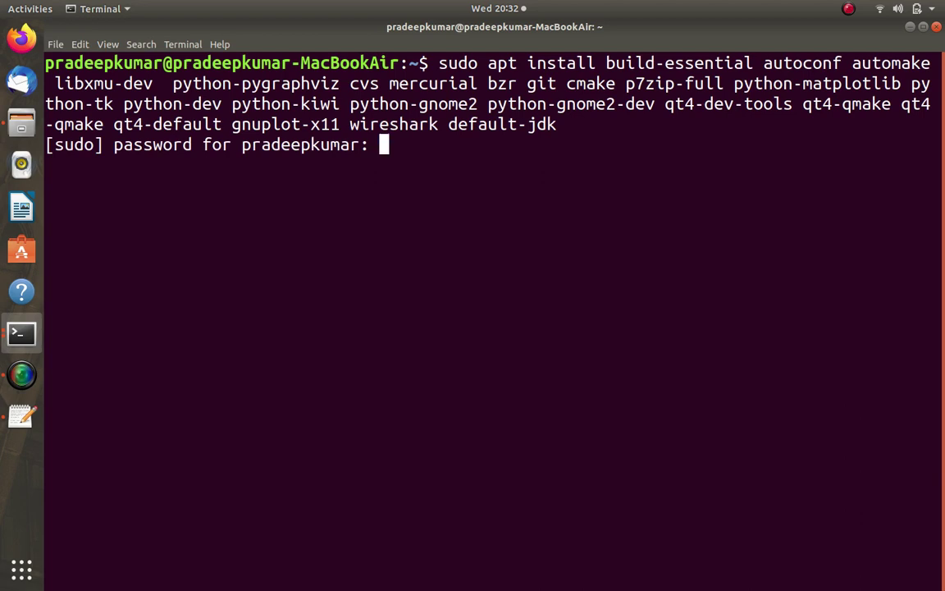
pyautogui.press('Return')
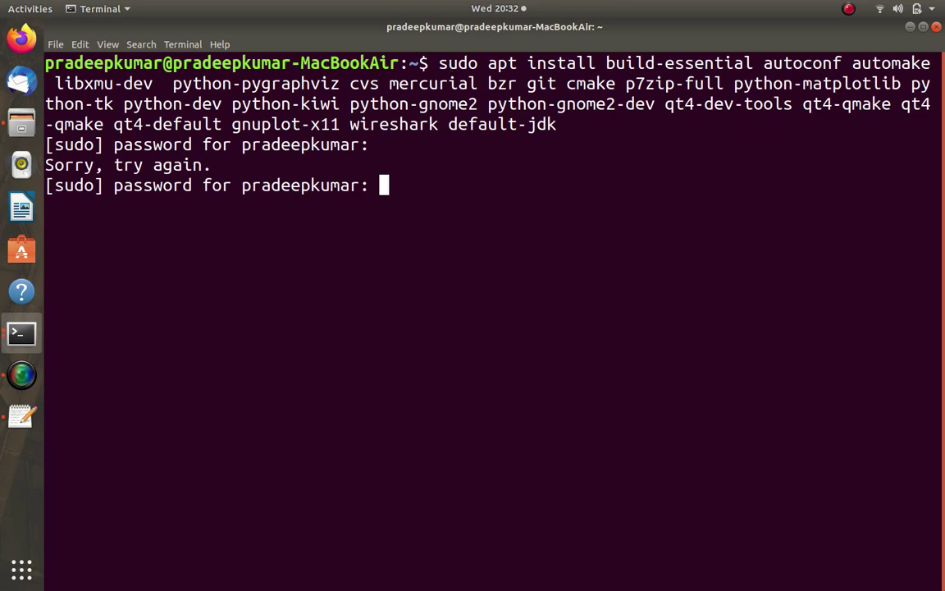
pyautogui.press('Return')
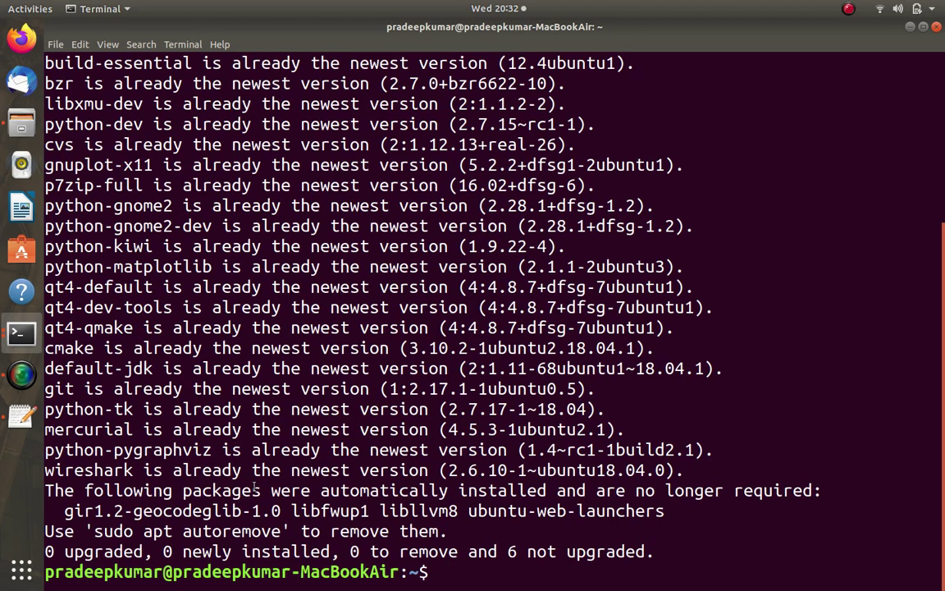
# Return to the GPSR notes in Text Editor and add "We will download the ns3.23 package" below the install command
pyautogui.hotkey('alt', 'Tab')
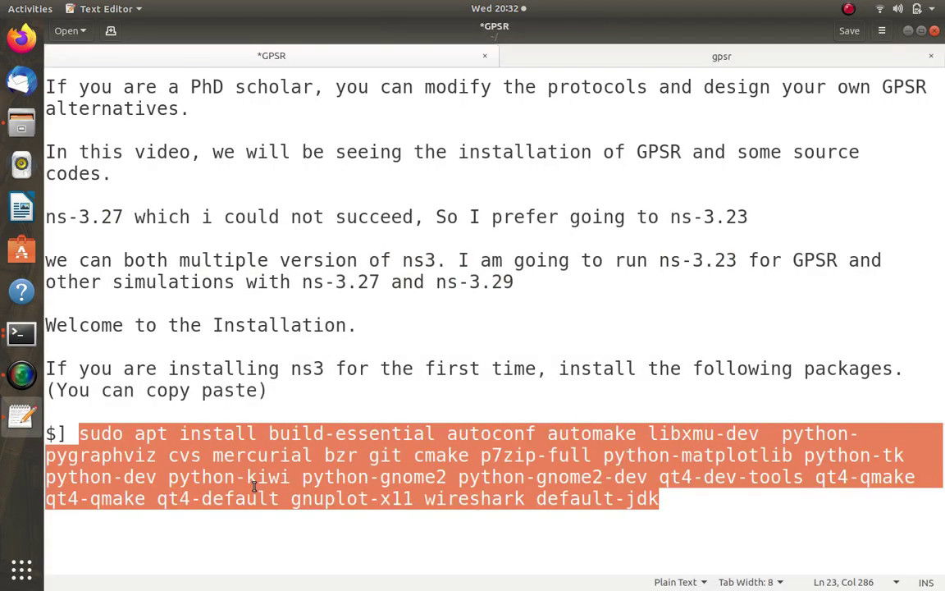
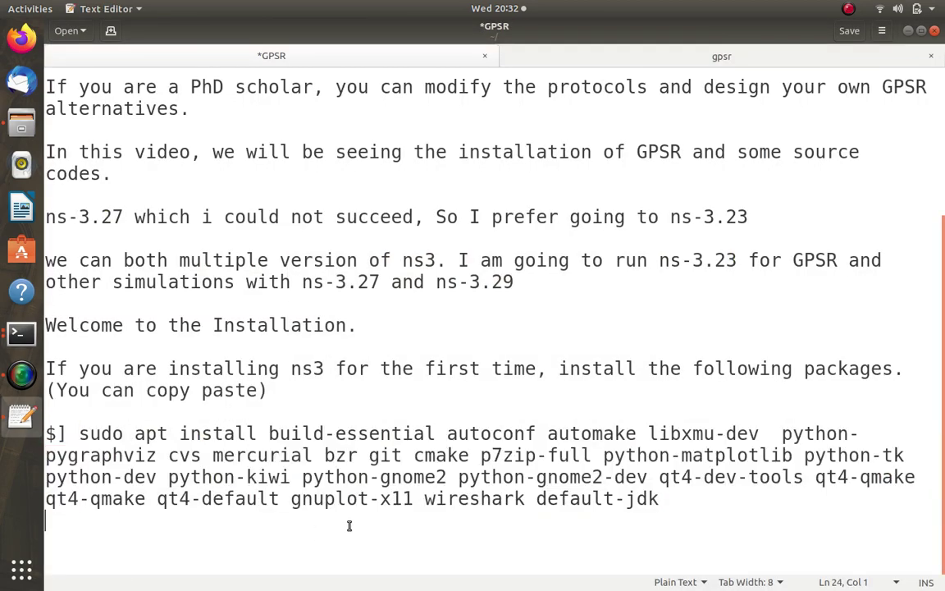
pyautogui.press('Return')
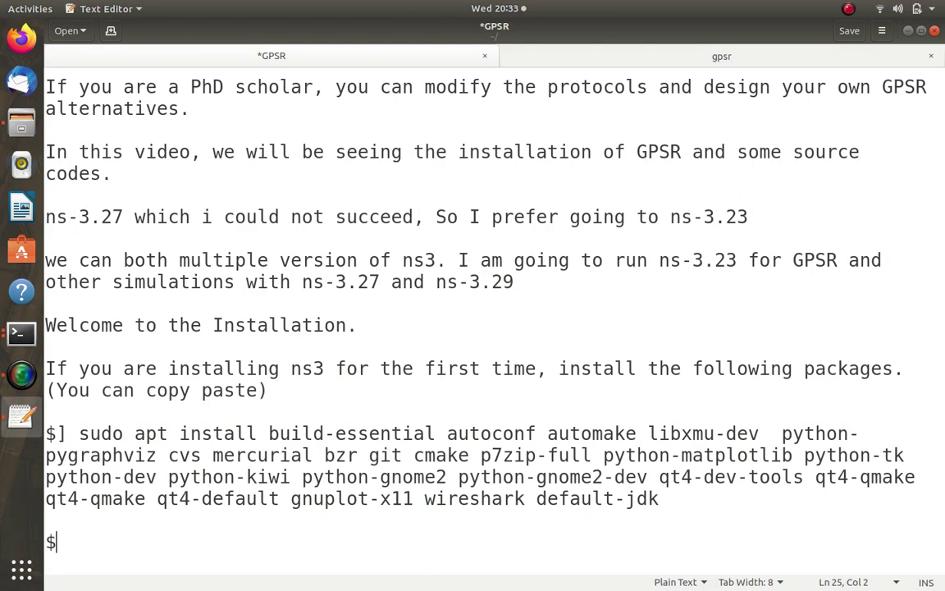
pyautogui.press('BackSpace')
pyautogui.press('BackSpace')
pyautogui.write('We wil')
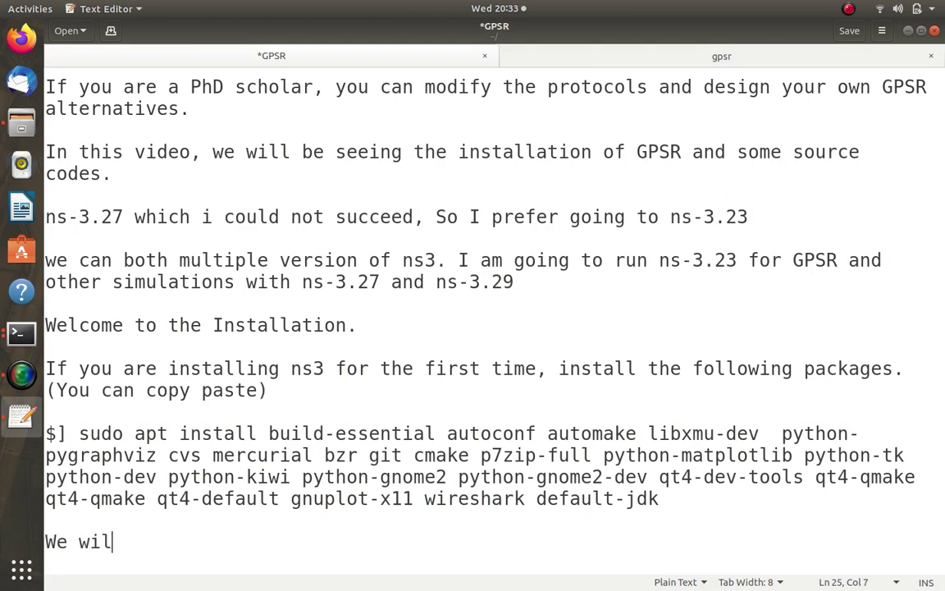
pyautogui.write('l download the ns3')
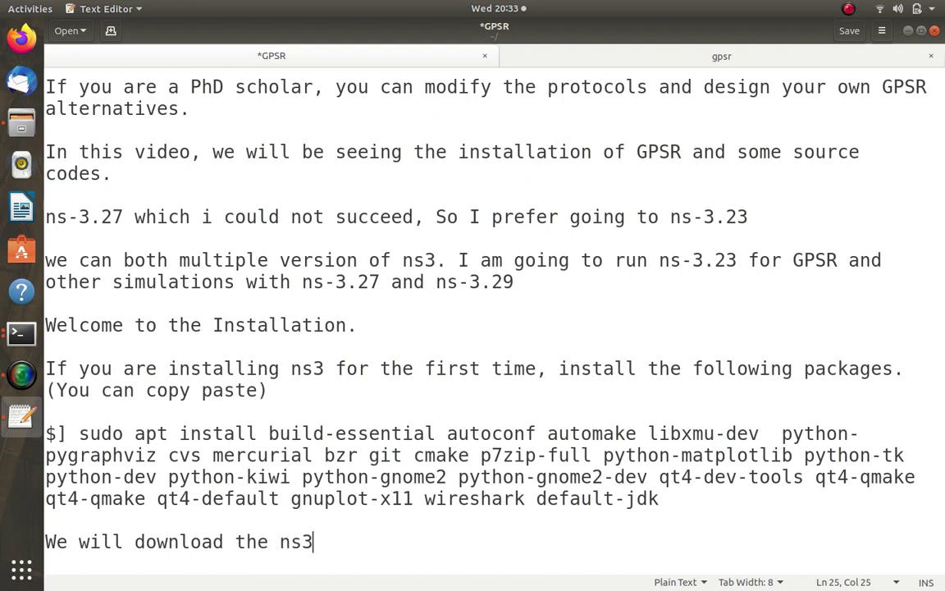
pyautogui.write('.23 package')
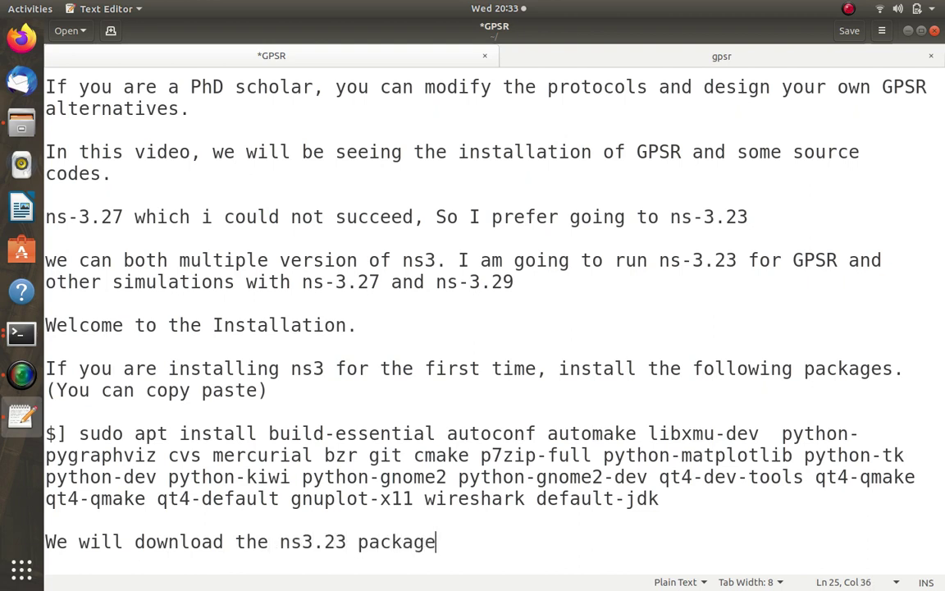
# Extend the ns3.23 download note with ". Better that you may use the commands one by one as given below." and save the file
pyautogui.press('Return')
pyautogui.press('BackSpace')
pyautogui.press('Return')
pyautogui.press('BackSpace')
pyautogui.write('Better tha')
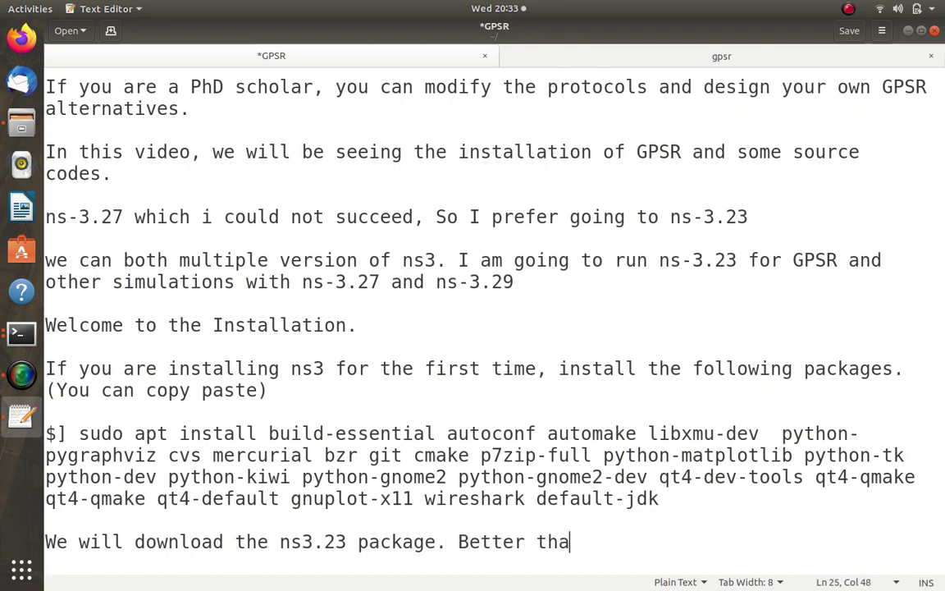
pyautogui.write('t you')
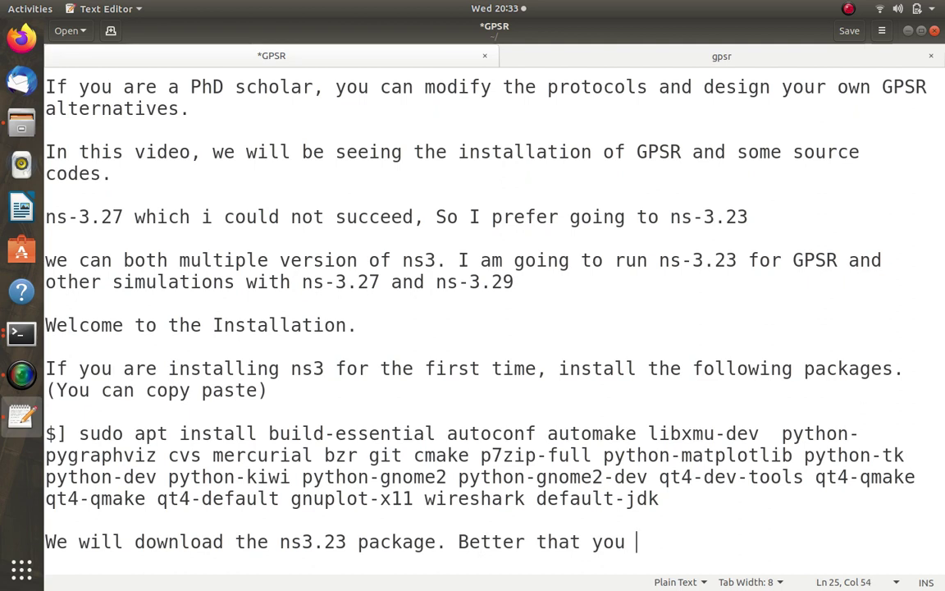
pyautogui.write(' may use the ')
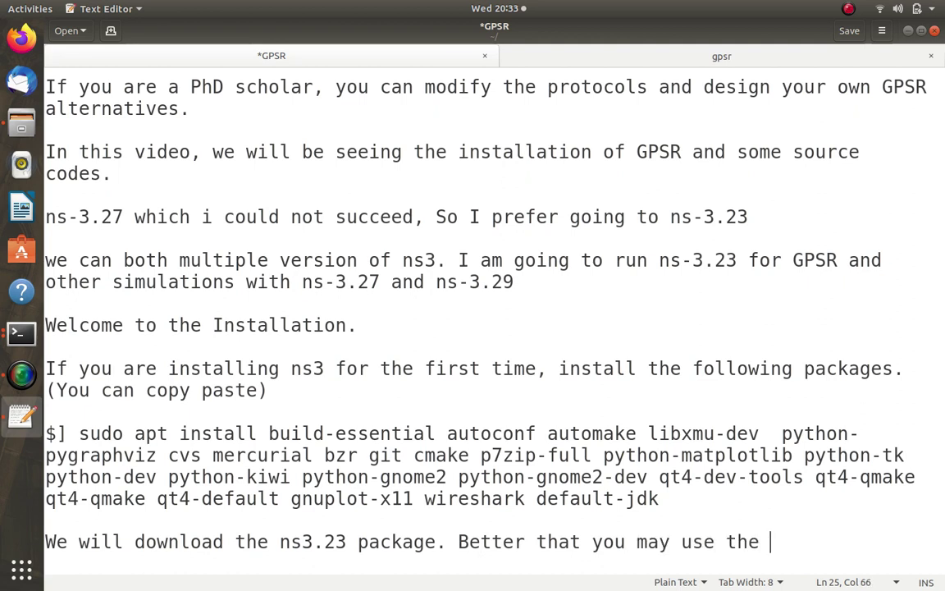
pyautogui.write('commands on')
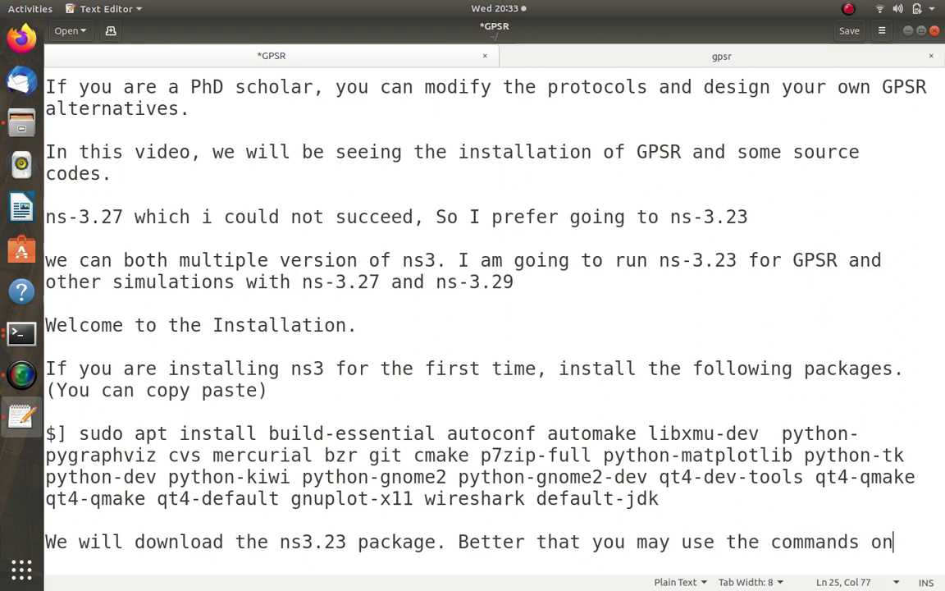
pyautogui.write('e by ')
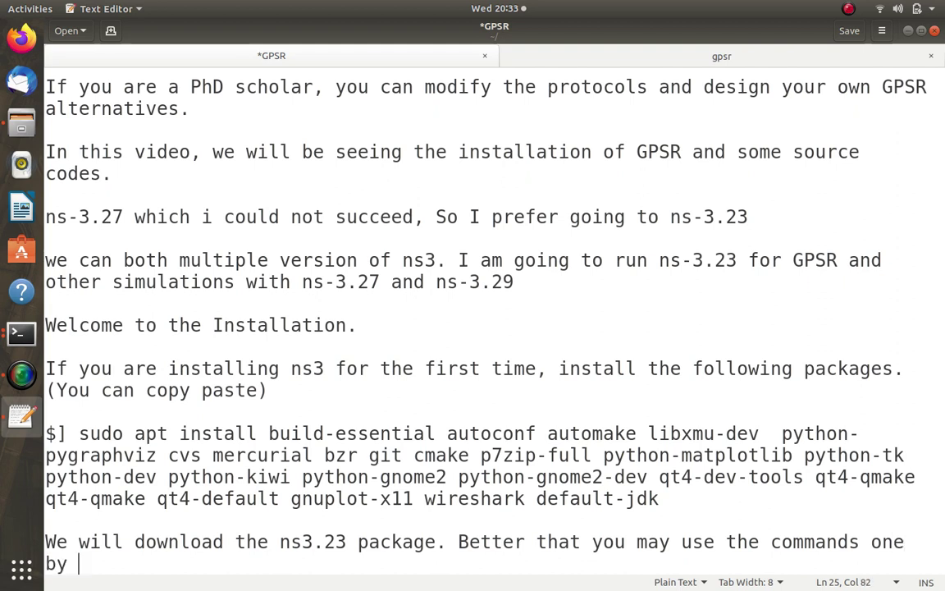
pyautogui.write('one as given below')
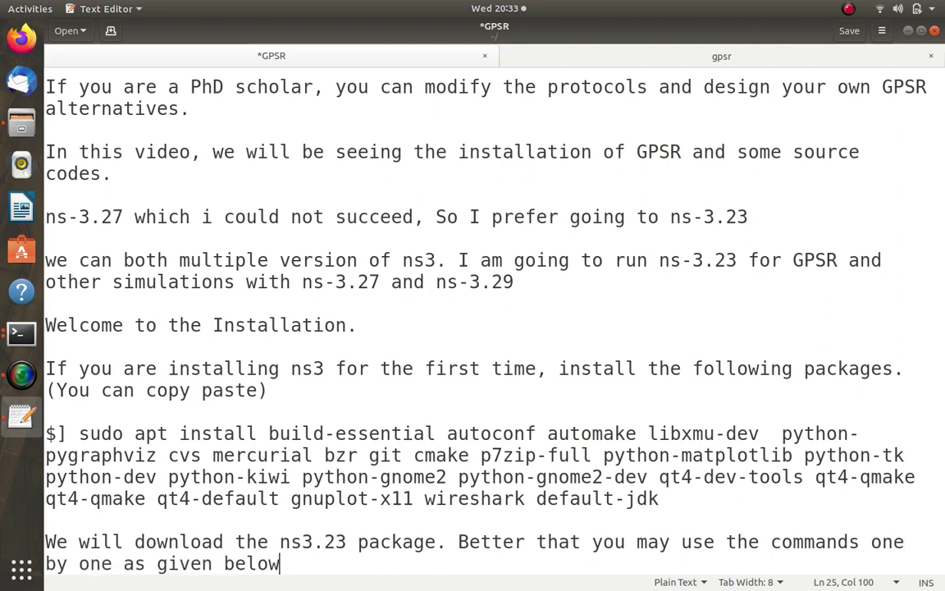
pyautogui.write('.')
pyautogui.press('Return')
pyautogui.press('Return')
pyautogui.hotkey('ctrl', 's')
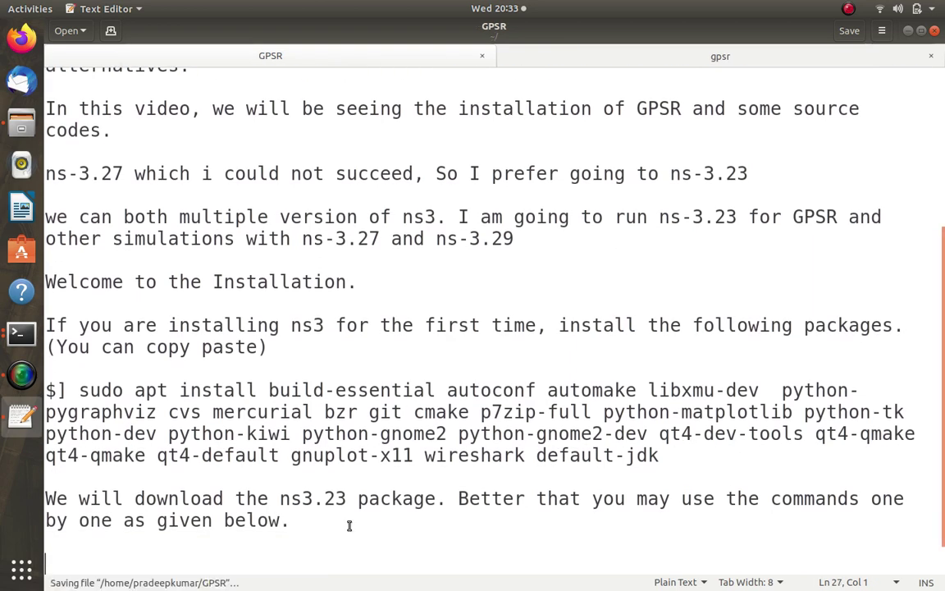
pyautogui.write('$]')
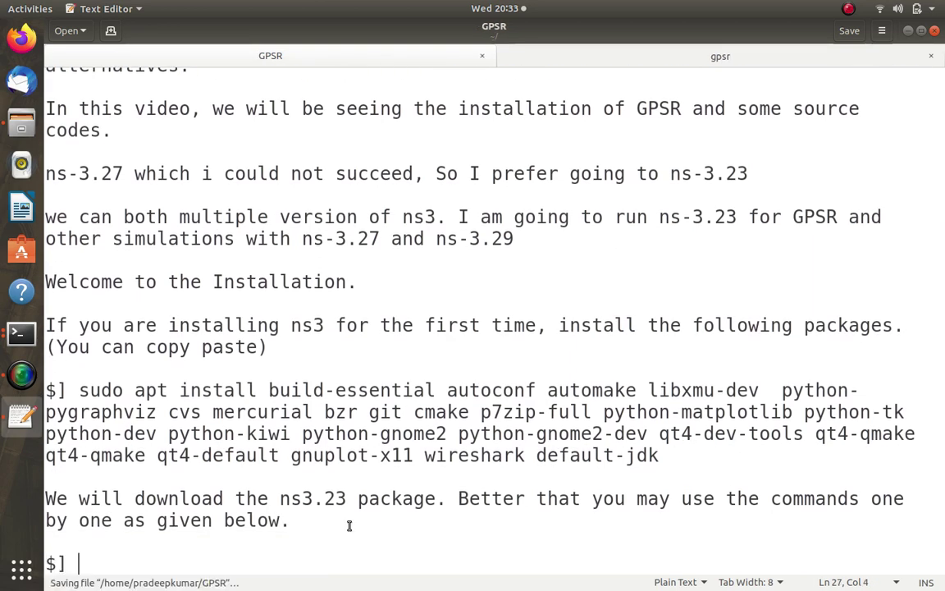
pyautogui.write('wget http://www.nsnam.org/release/ns-allinone-3.23.tar.bz2')
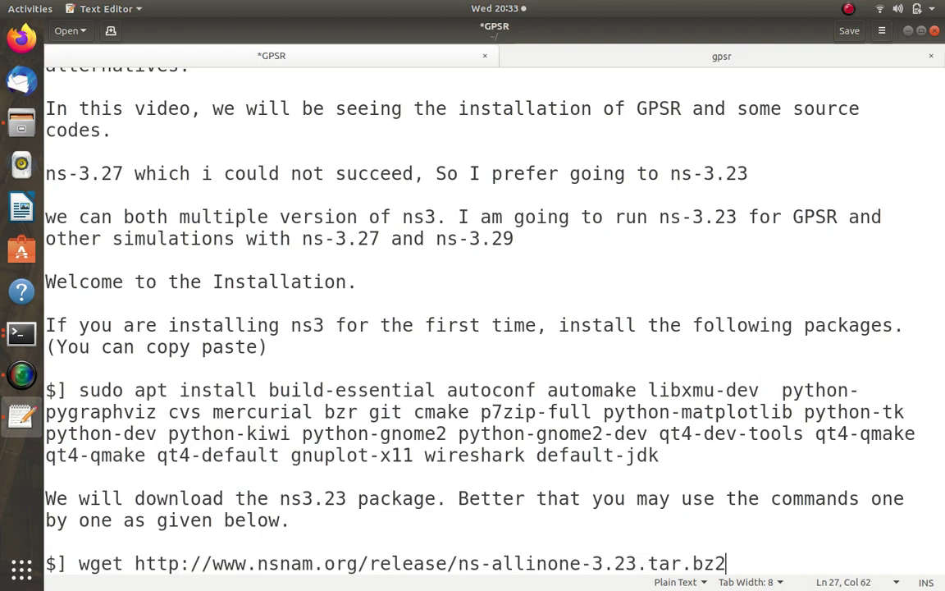
pyautogui.scroll(-1, 439, 362)
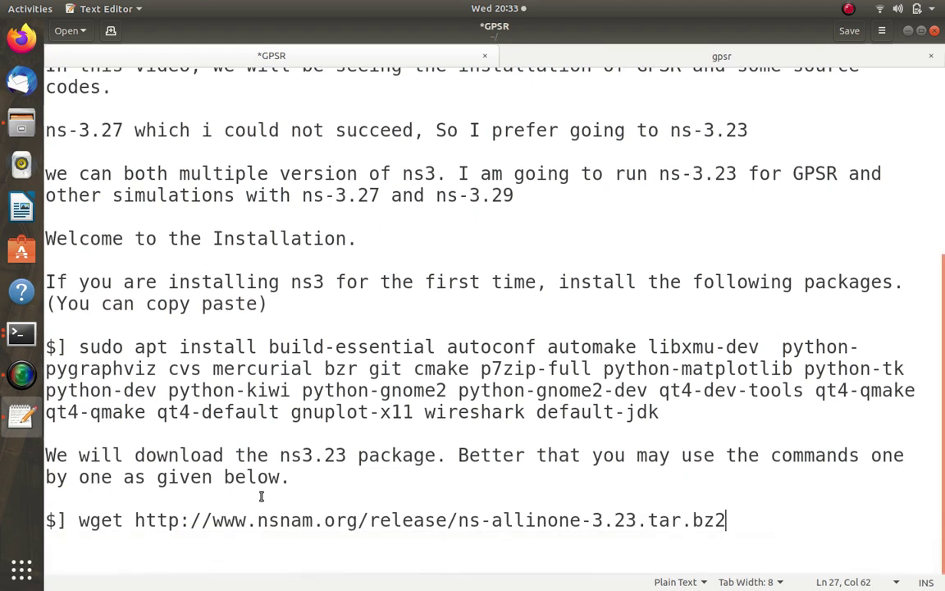
pyautogui.click(137, 527)
pyautogui.write('-c')
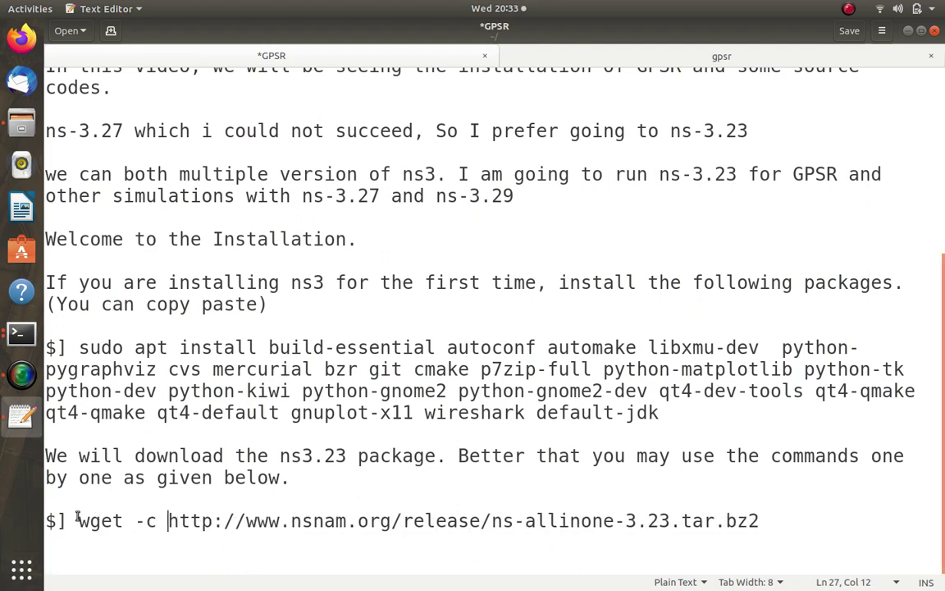
# Copy the wget command without its "$]" prefix, switch to Terminal, clear the screen and run the copied command
pyautogui.moveTo(78, 518); pyautogui.dragTo(779, 520)
pyautogui.hotkey('ctrl', 'c')
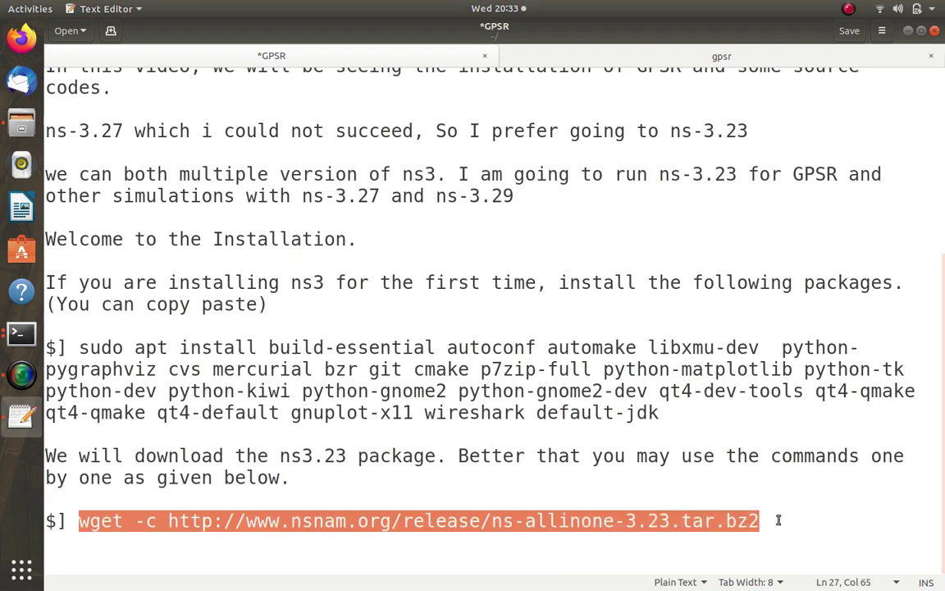
pyautogui.hotkey('alt', 'Tab')
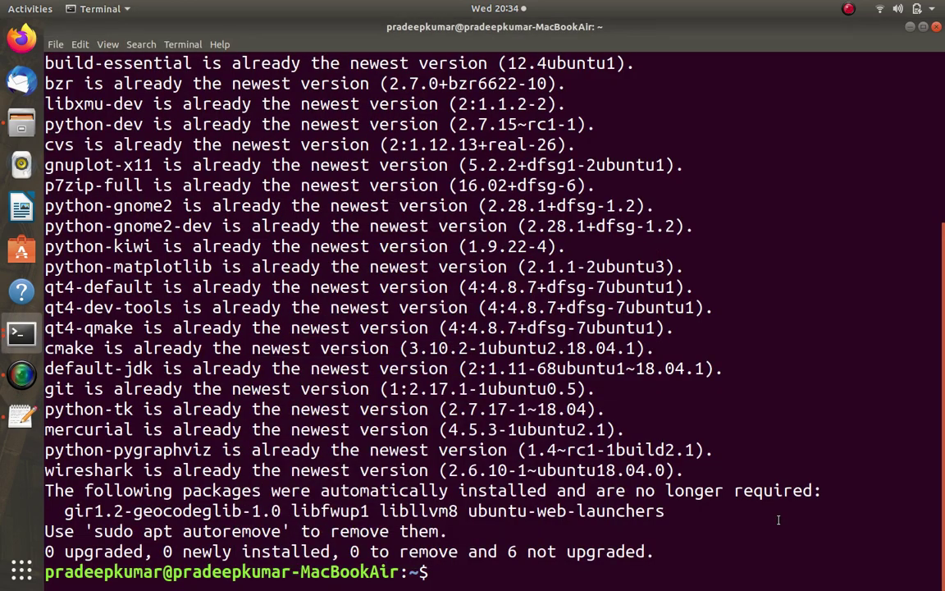
pyautogui.write('clear')
pyautogui.press('Return')
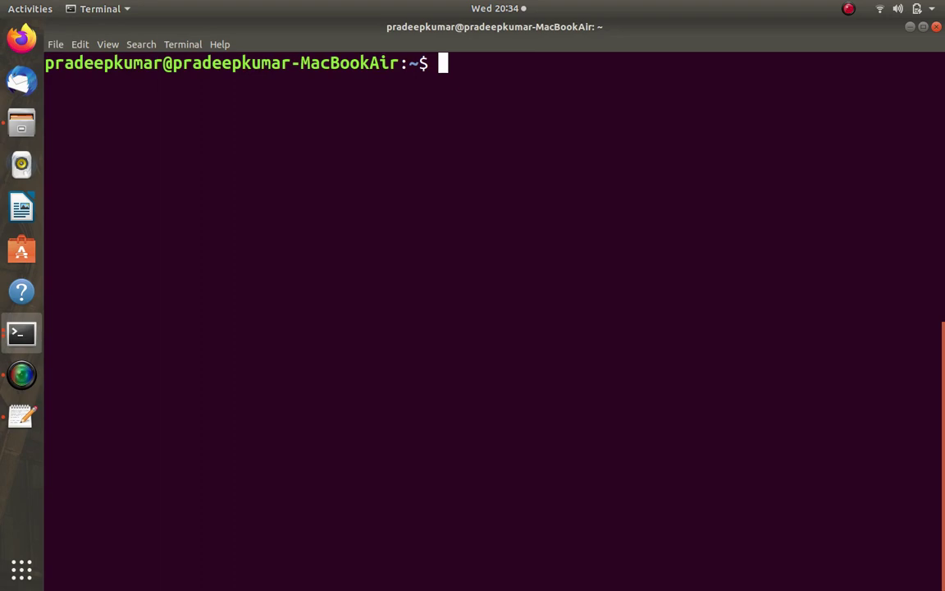
pyautogui.hotkey('ctrl', 'shift', 'v')
pyautogui.press('Return')
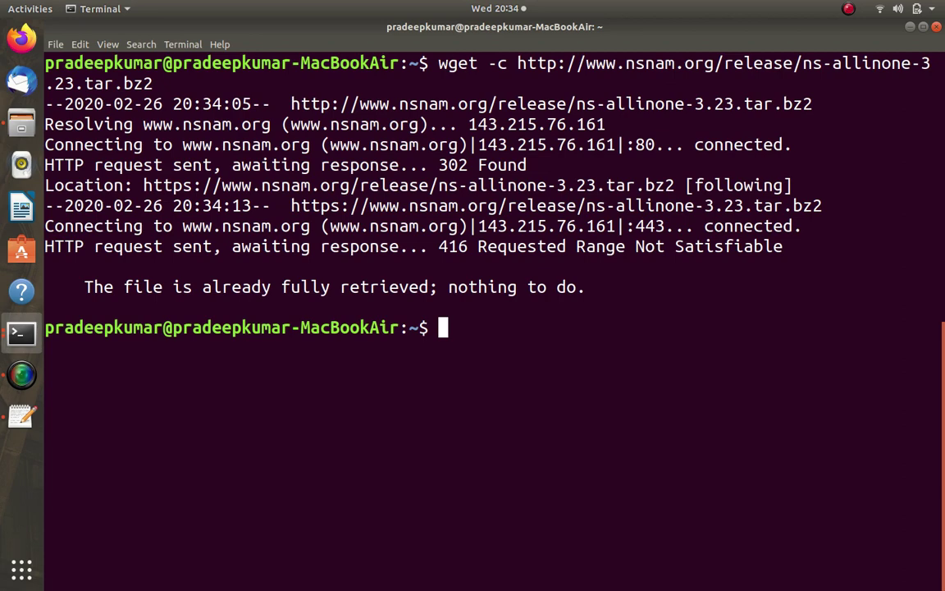
# List the home directory and locate the ns-allinone-3.23.tar.bz2 archive and the ns-allinone-3.27 folder
pyautogui.write('ls')
pyautogui.press('Return')
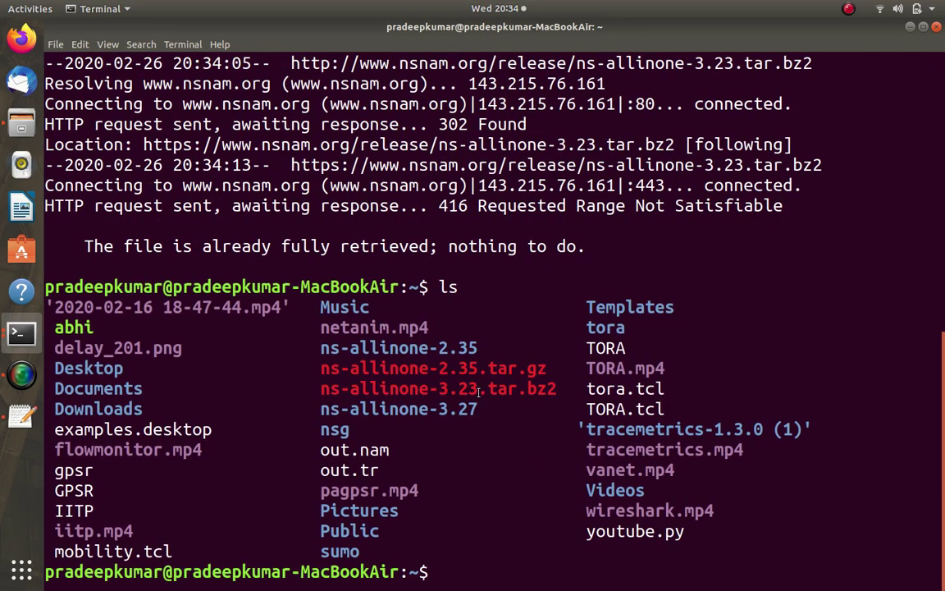
pyautogui.doubleClick(479, 392)
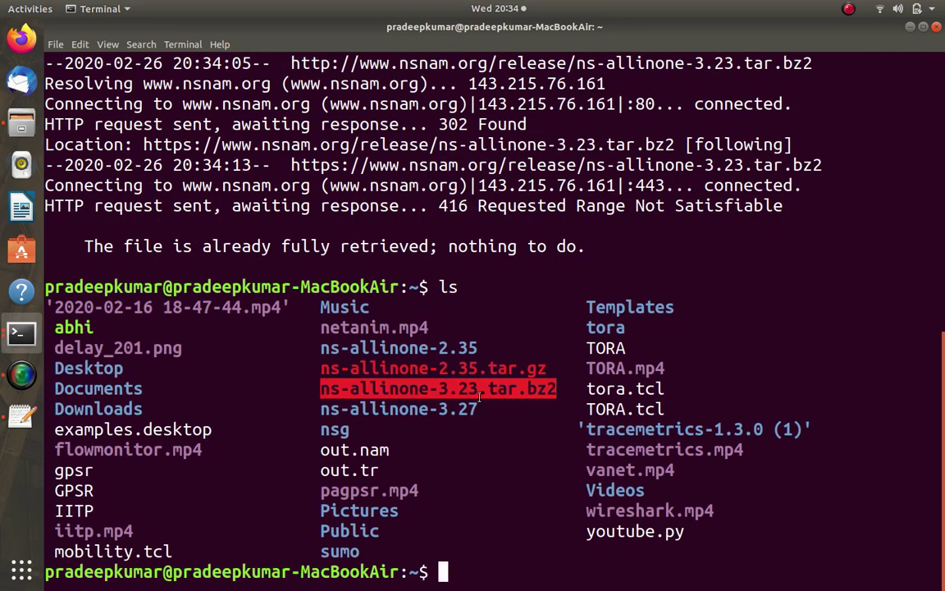
pyautogui.doubleClick(436, 410)
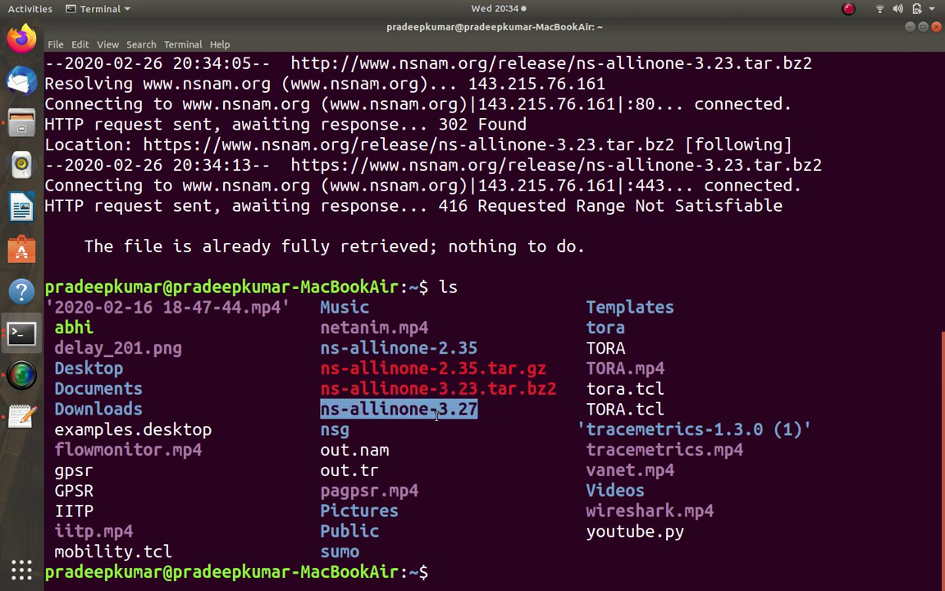
pyautogui.doubleClick(484, 388)
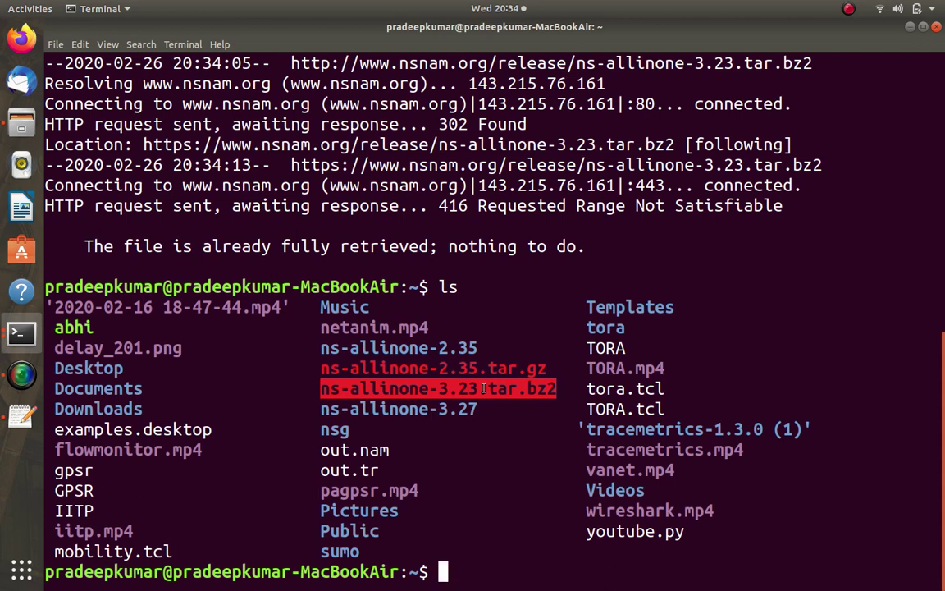
# Clear the terminal and extract the archive with "tar xvjf ns-allinone-3.23.tar.bz2"
pyautogui.write('clear')
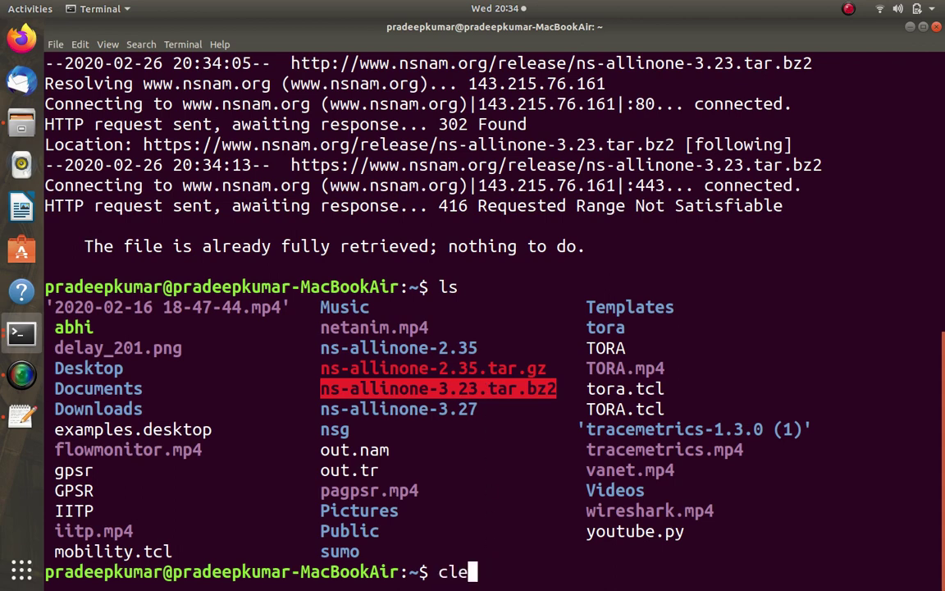
pyautogui.press('Return')
pyautogui.write('ta')
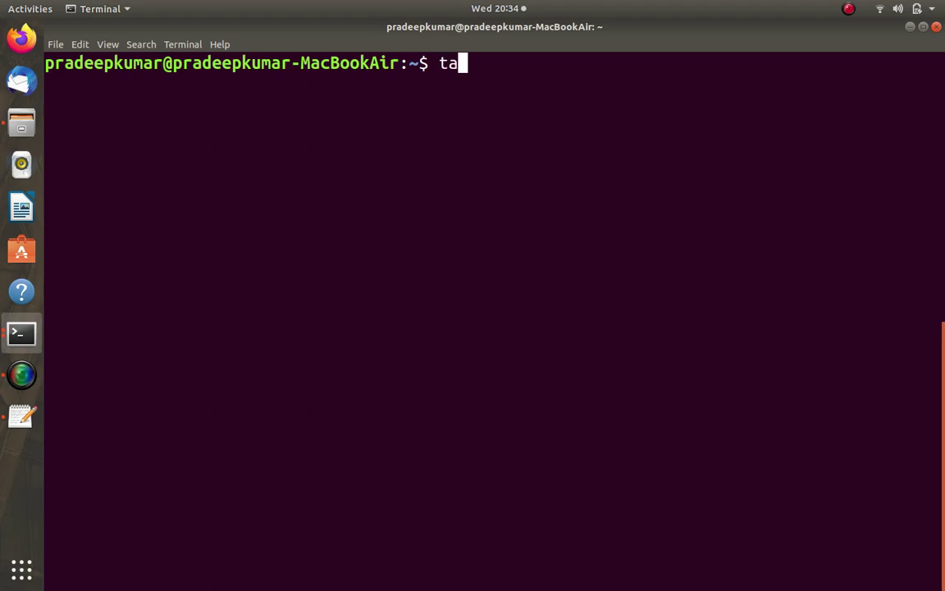
pyautogui.write('r xj')
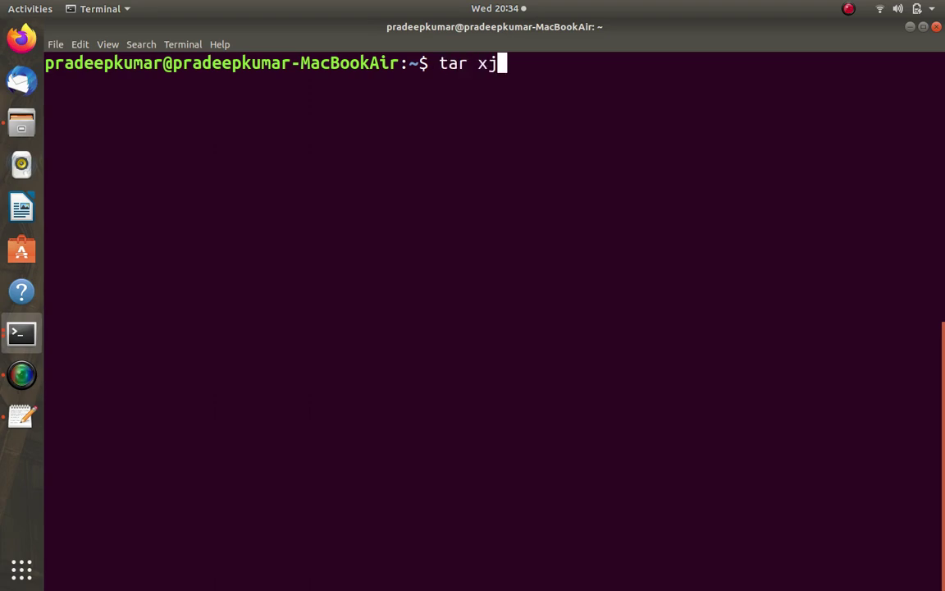
pyautogui.write('f')
pyautogui.press('BackSpace')
pyautogui.press('BackSpace')
pyautogui.write('vjf ns')
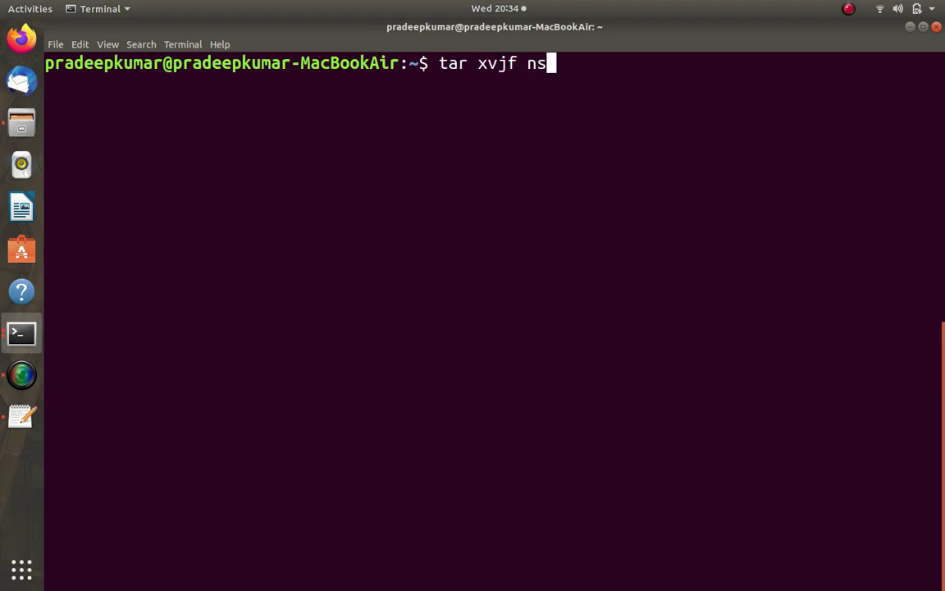
pyautogui.press('Tab')
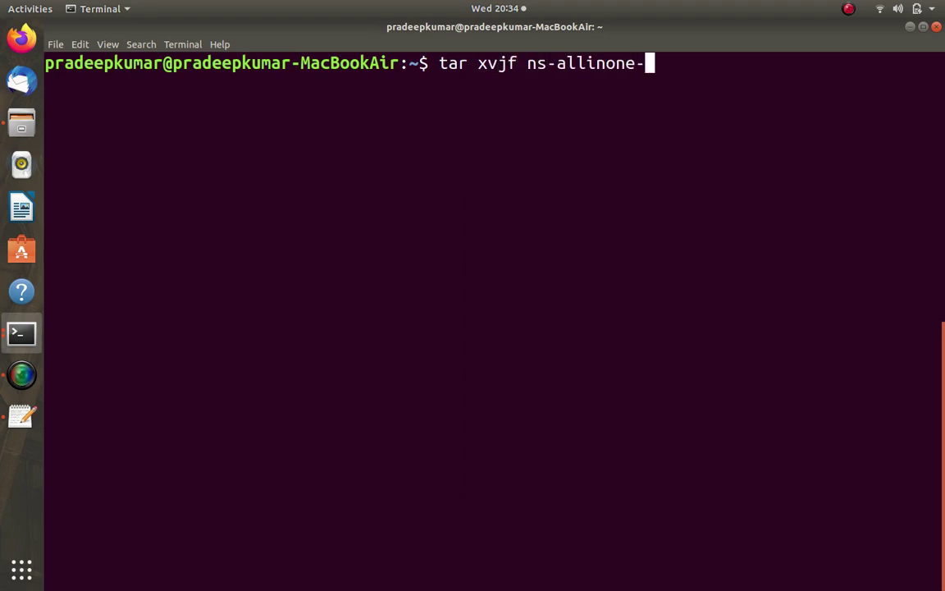
pyautogui.write('3.2')
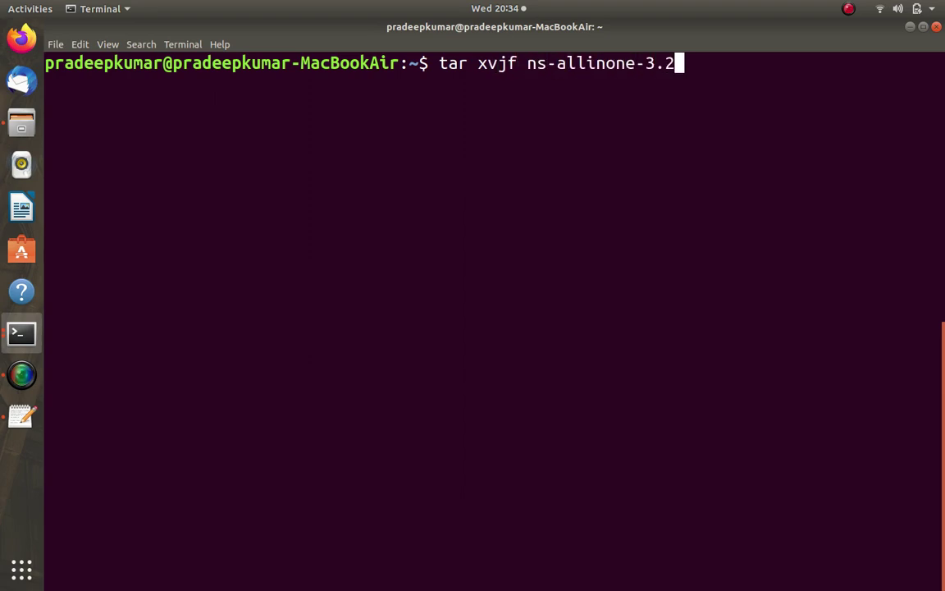
pyautogui.write('3')
pyautogui.press('Tab')
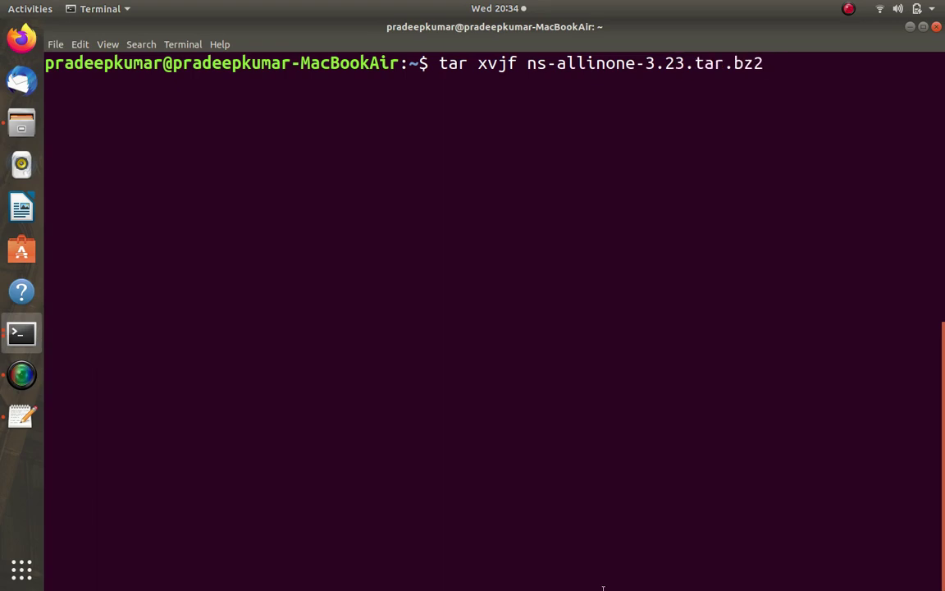
pyautogui.moveTo(440, 61); pyautogui.dragTo(478, 63)
pyautogui.scroll(1, 749, 57)
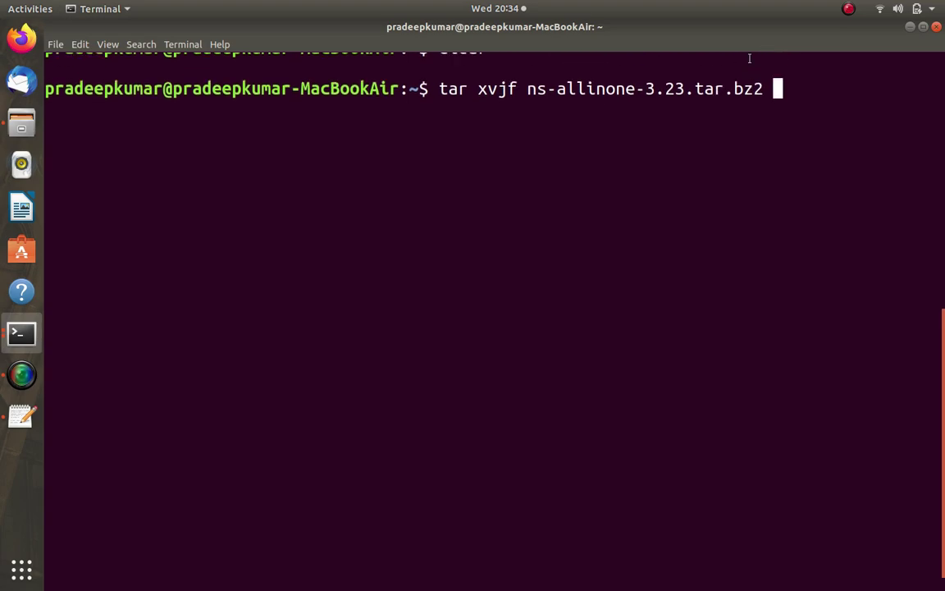
pyautogui.scroll(3, 516, 83)
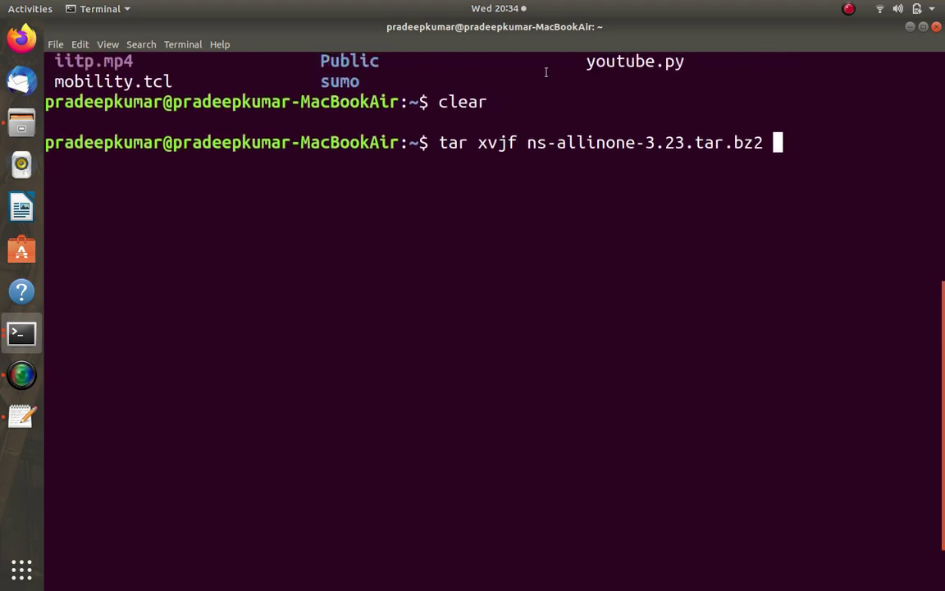
pyautogui.scroll(-3, 545, 73)
pyautogui.press('Return')
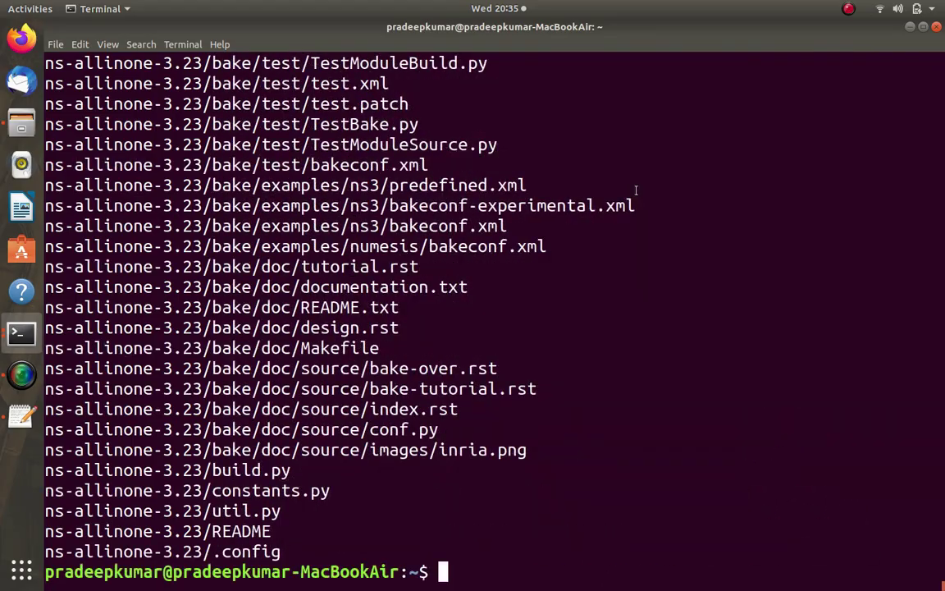
# List the home directory again and check for the extracted ns-allinone-3.23 folder
pyautogui.write('ls')
pyautogui.press('Return')
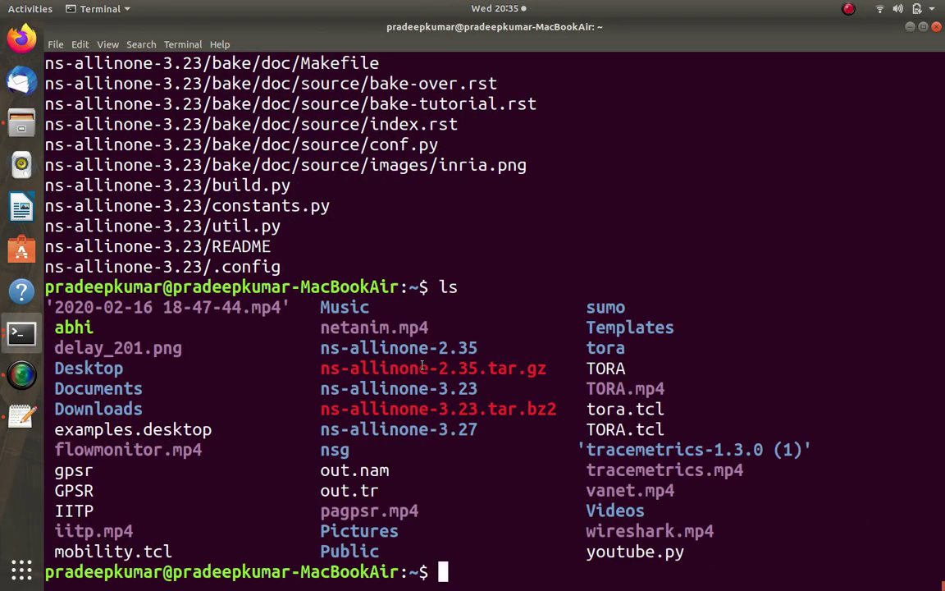
pyautogui.doubleClick(422, 391)
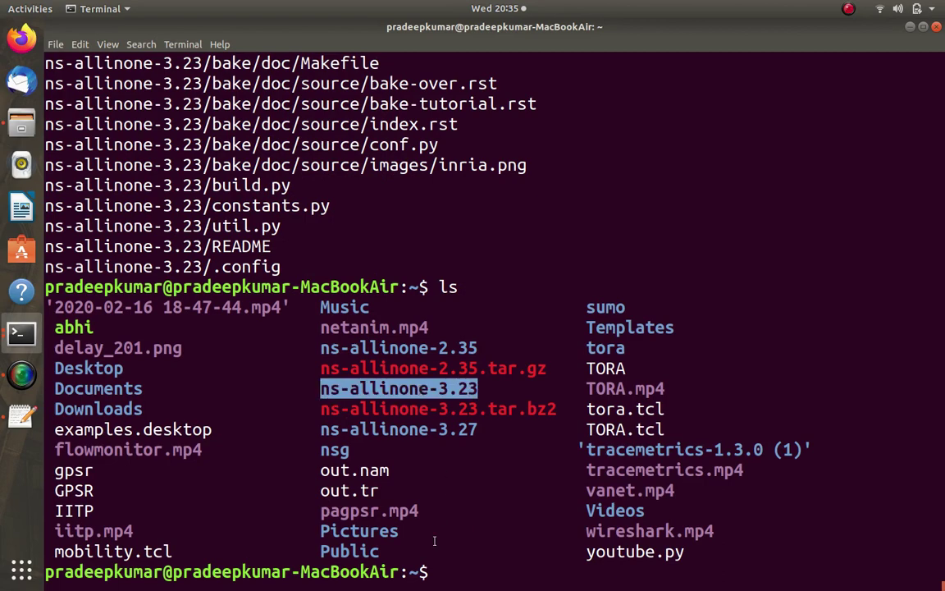
# Switch to Text Editor and begin the next command line in the GPSR notes with "$] tar xjvf"
pyautogui.hotkey('alt', 'Tab')
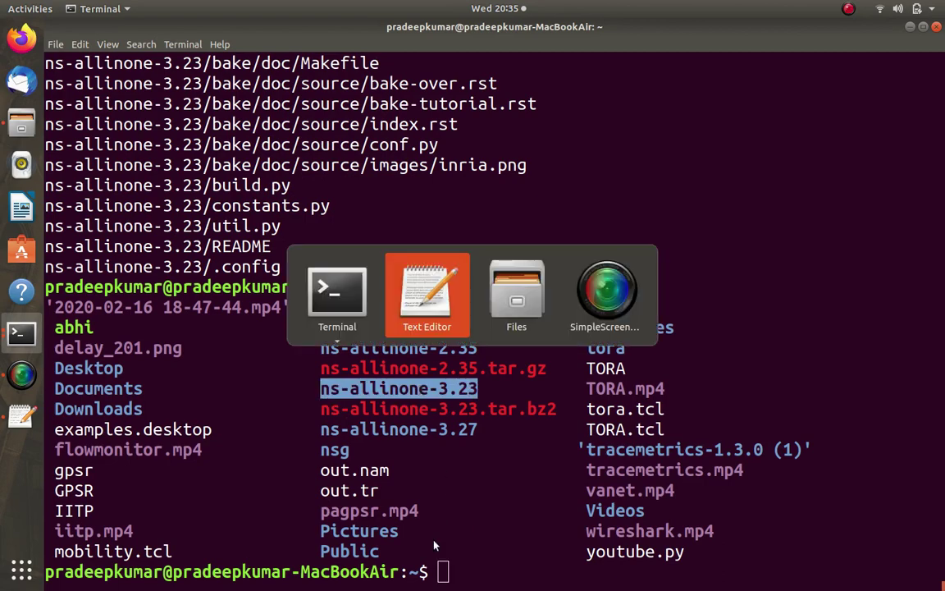
pyautogui.press('Return')
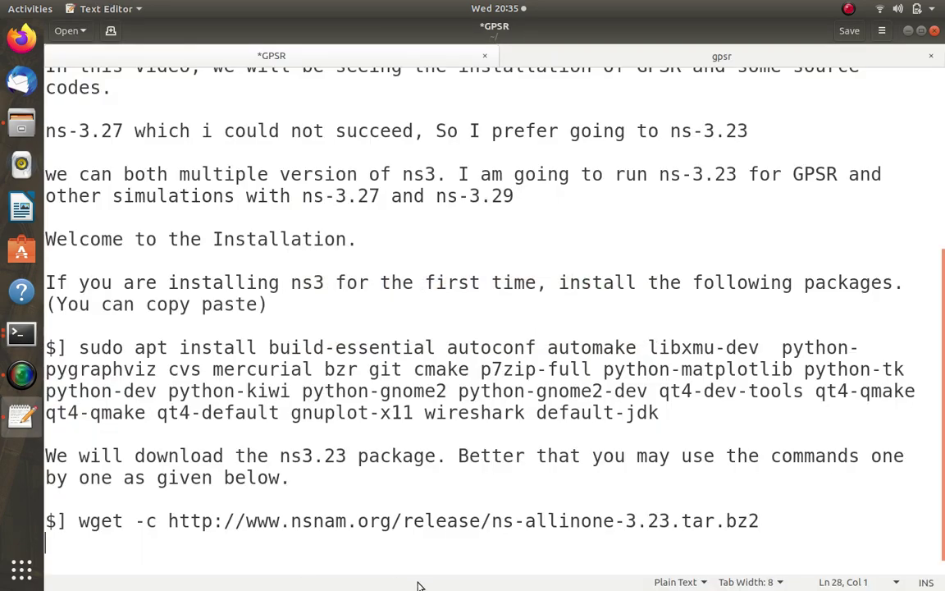
pyautogui.write('$]')
pyautogui.write('wget -c http://www.nsnam.org/release/ns-allinone-3.23.tar.bz2')
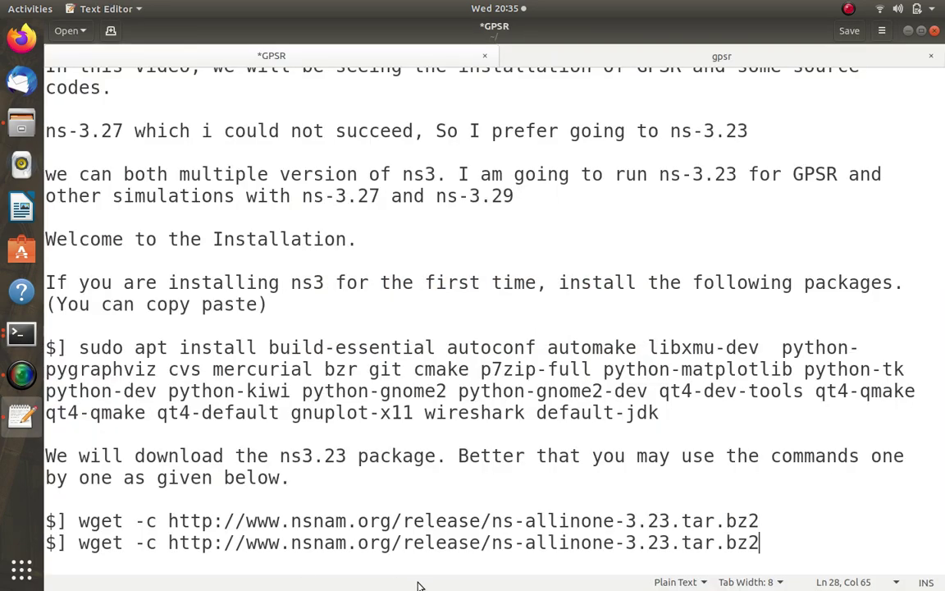
pyautogui.hotkey('ctrl', 'z')
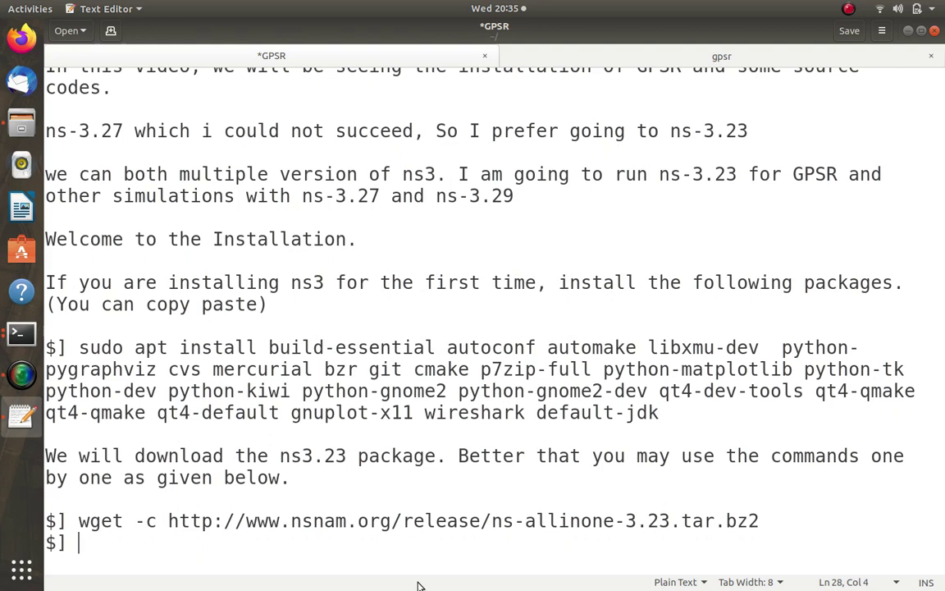
pyautogui.write('tar xj')
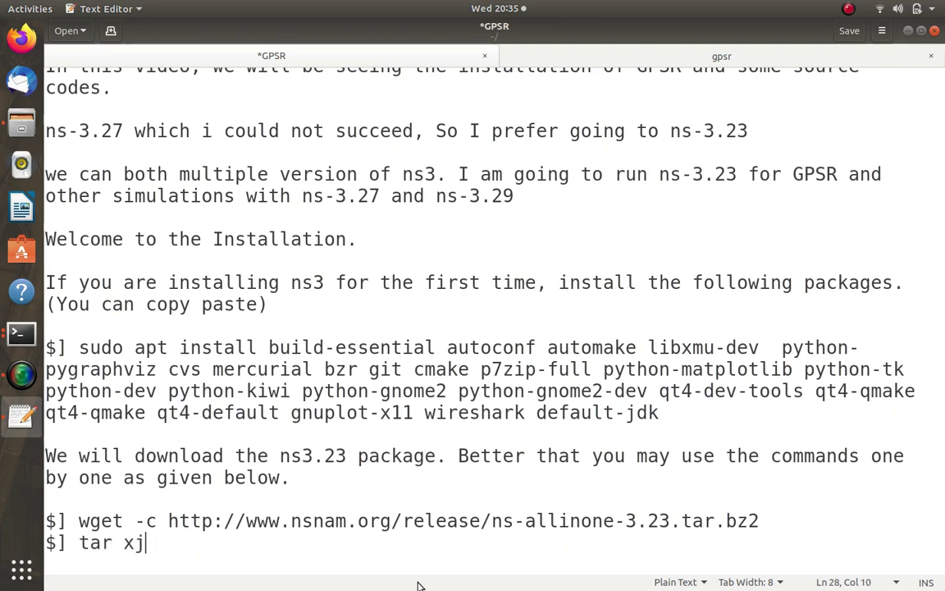
pyautogui.write('vf')
# Copy the archive name ns-allinone-3.23.tar.bz2 from the Terminal's earlier tar command into the notes, start a new "$]" line and save
pyautogui.hotkey('alt', 'Tab')
pyautogui.press('Up')
pyautogui.press('Up')
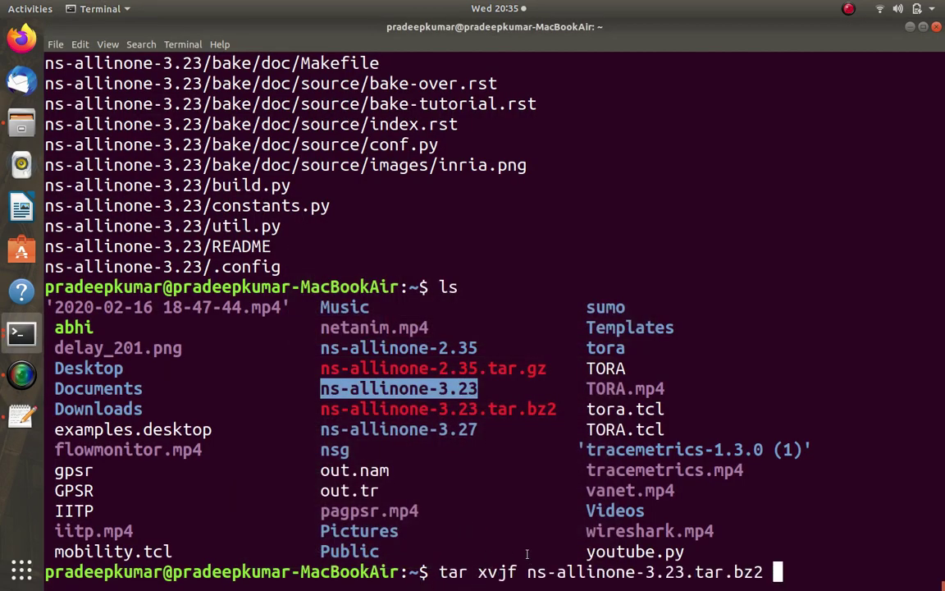
pyautogui.moveTo(526, 572); pyautogui.dragTo(767, 574)
pyautogui.rightClick(742, 572)
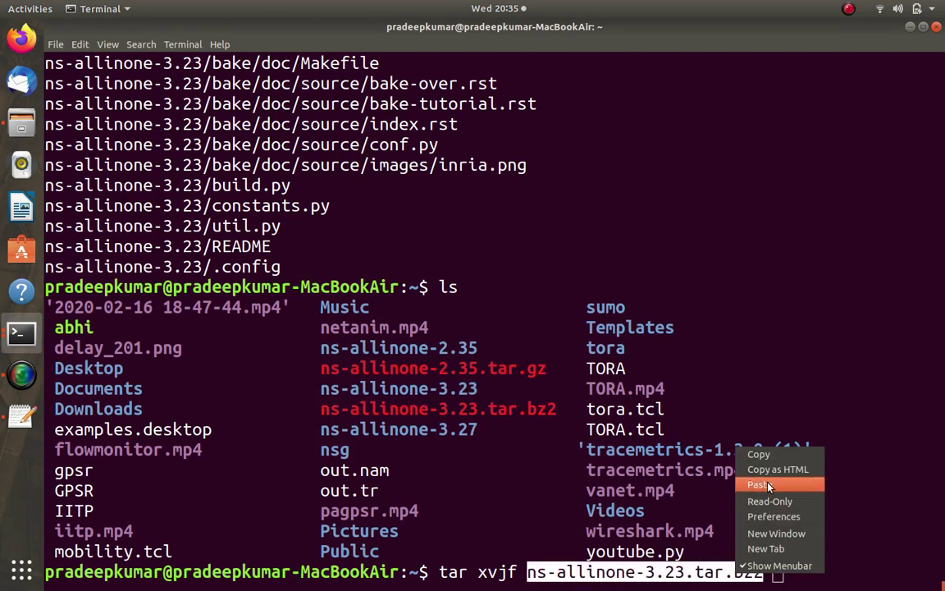
pyautogui.click(761, 454)
pyautogui.hotkey('alt', 'Tab')
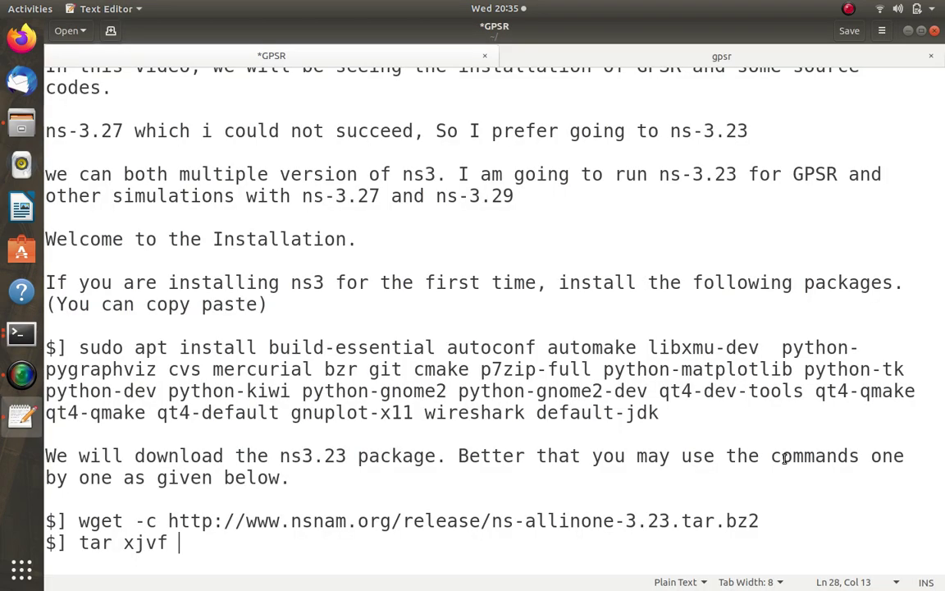
pyautogui.hotkey('ctrl', 'v')
pyautogui.press('Return')
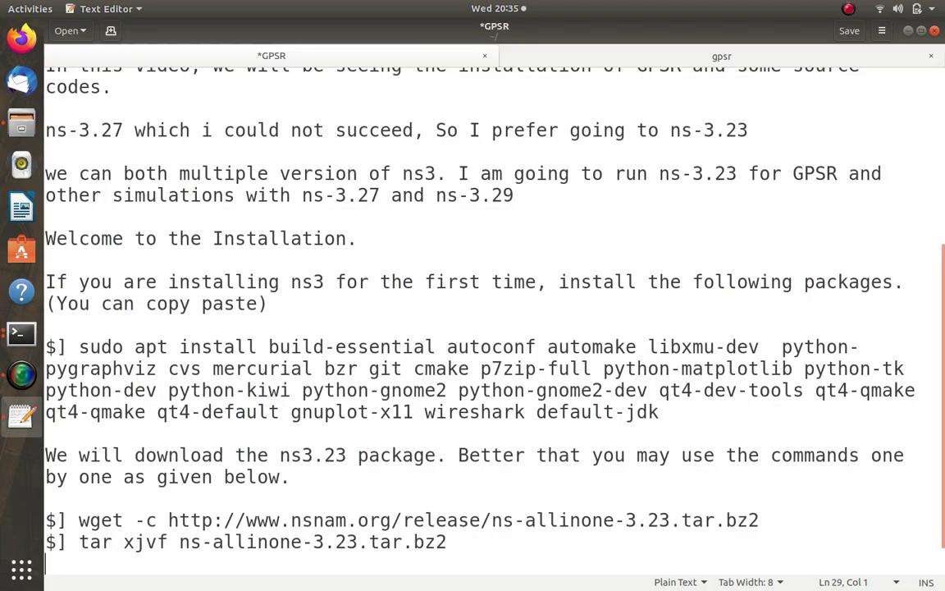
pyautogui.write('$]')
pyautogui.hotkey('ctrl', 's')
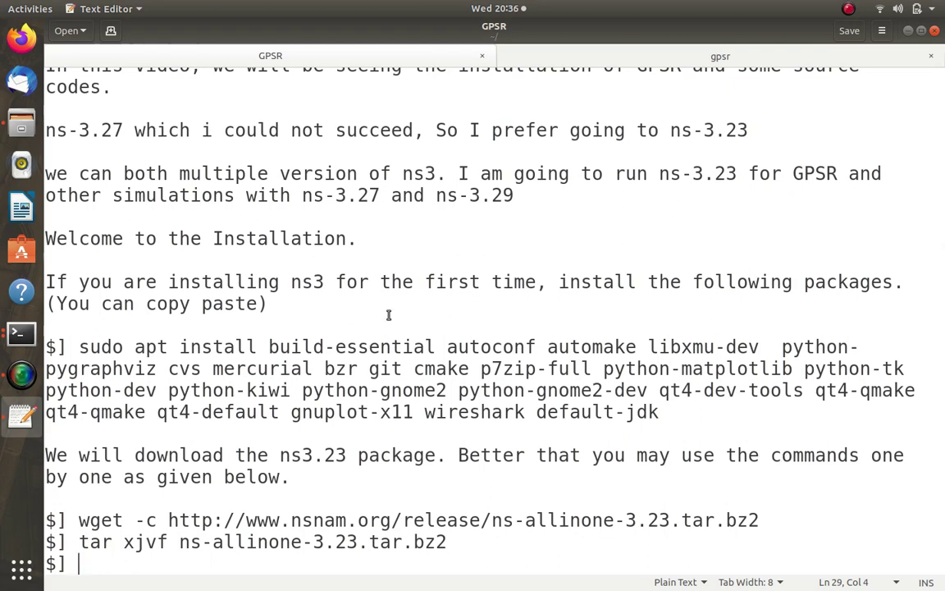
# Switch to Terminal, clear the screen and change into the folder with "cd ns-allinone-3.23"
pyautogui.hotkey('alt', 'Tab')
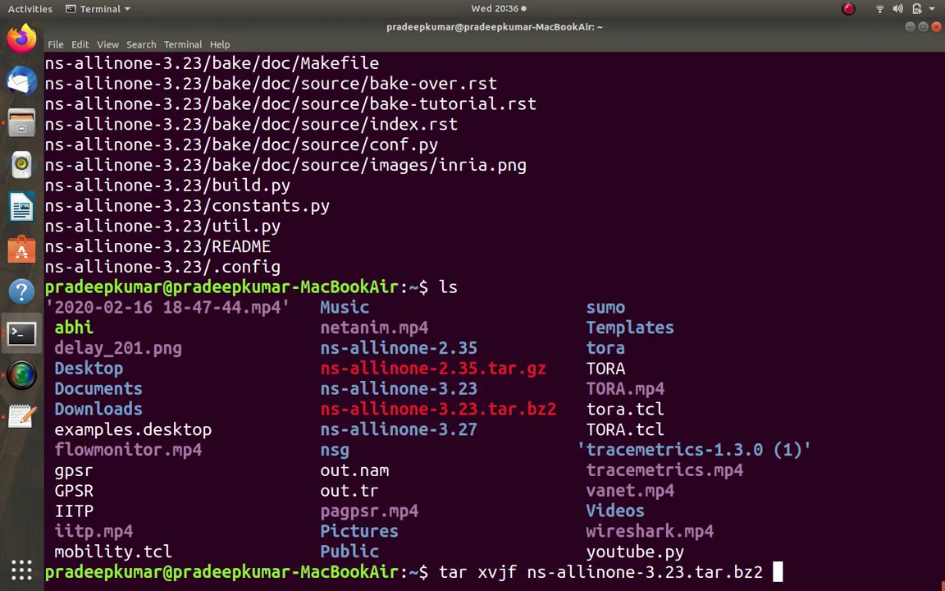
pyautogui.press('Down')
pyautogui.press('Return')
pyautogui.hotkey('ctrl', 'l')
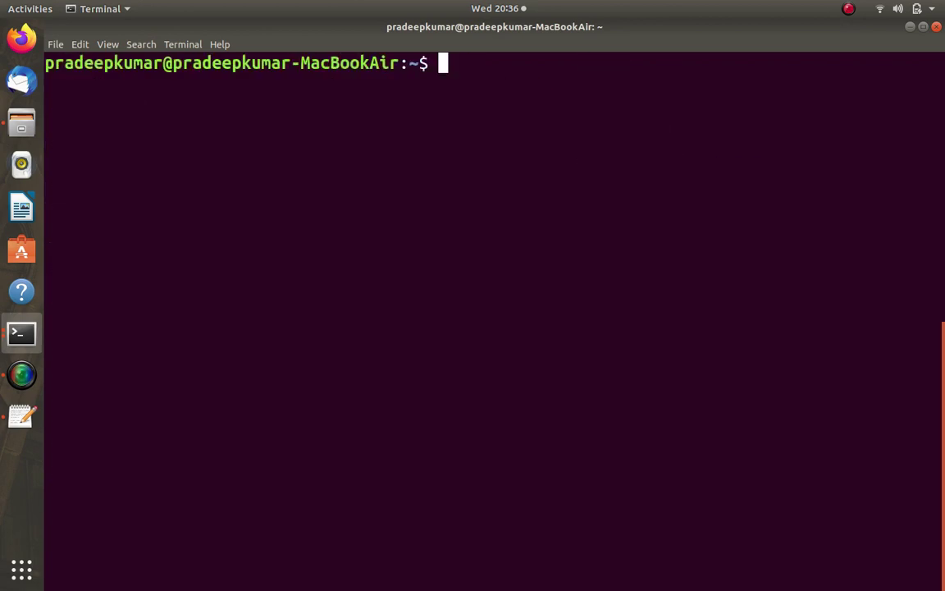
pyautogui.write('cd ns-allinone-')
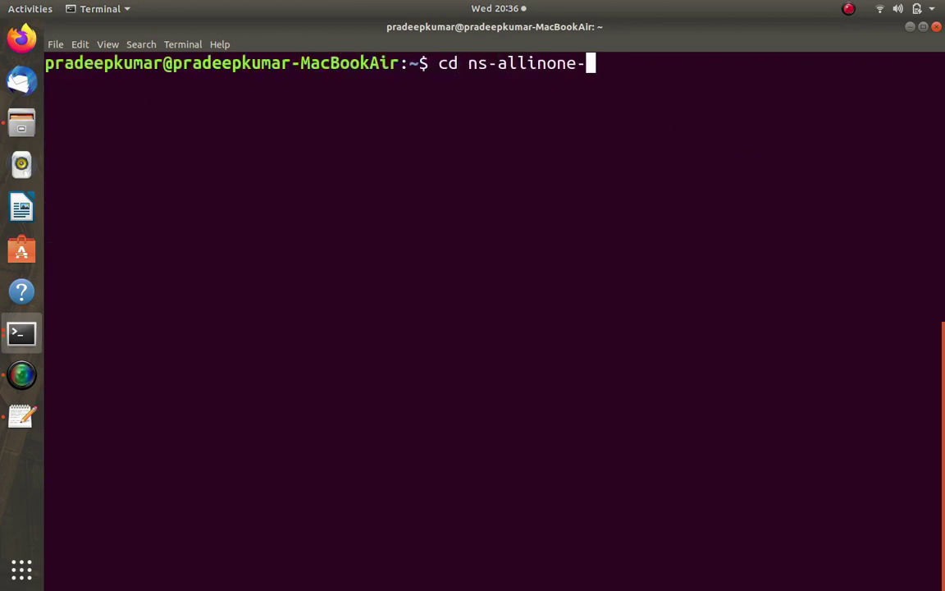
pyautogui.write('3.23')
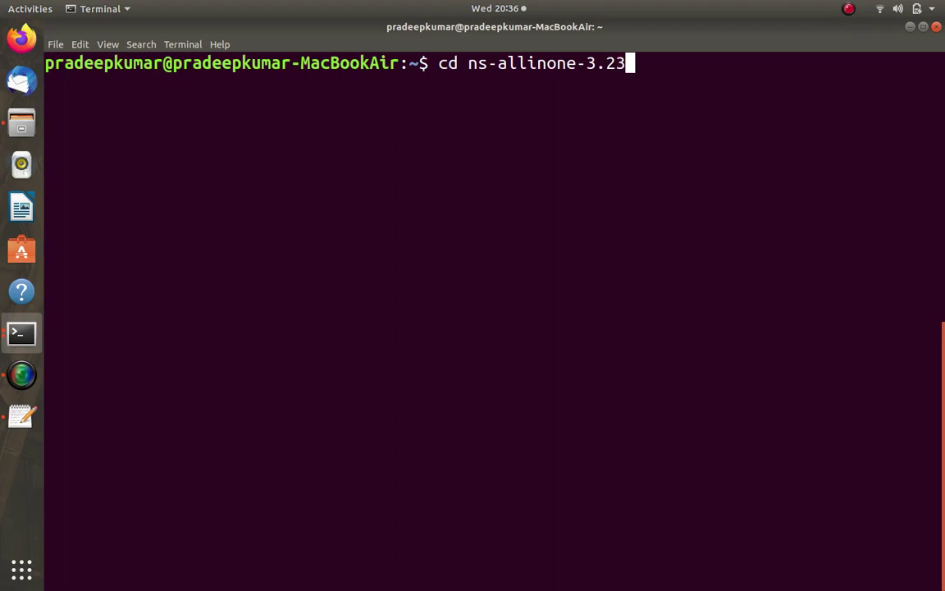
pyautogui.press('Return')
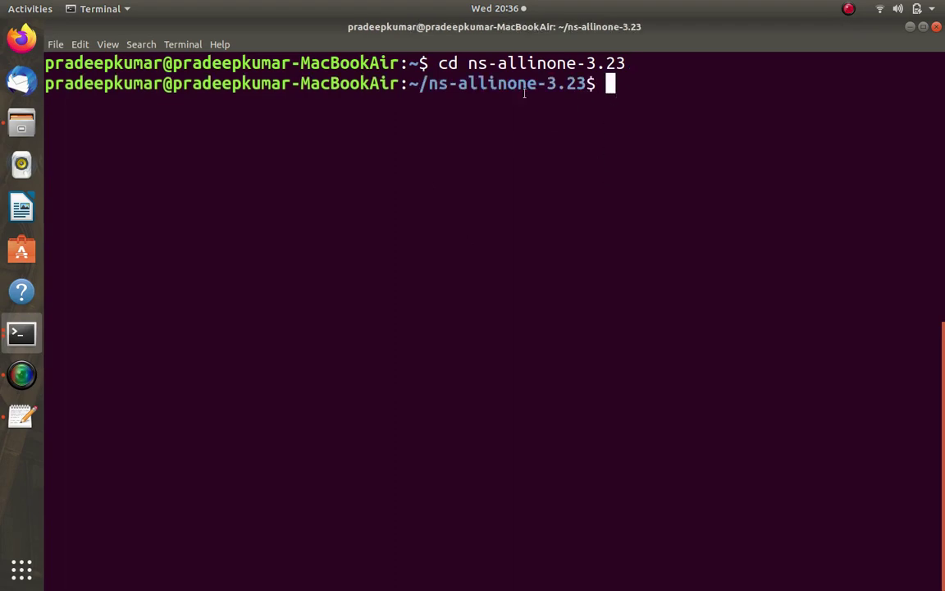
# Add "cd ns-allinone-3.23/" to the GPSR notes in Text Editor, start another "$]" line and save the file
pyautogui.moveTo(437, 64); pyautogui.dragTo(628, 70)
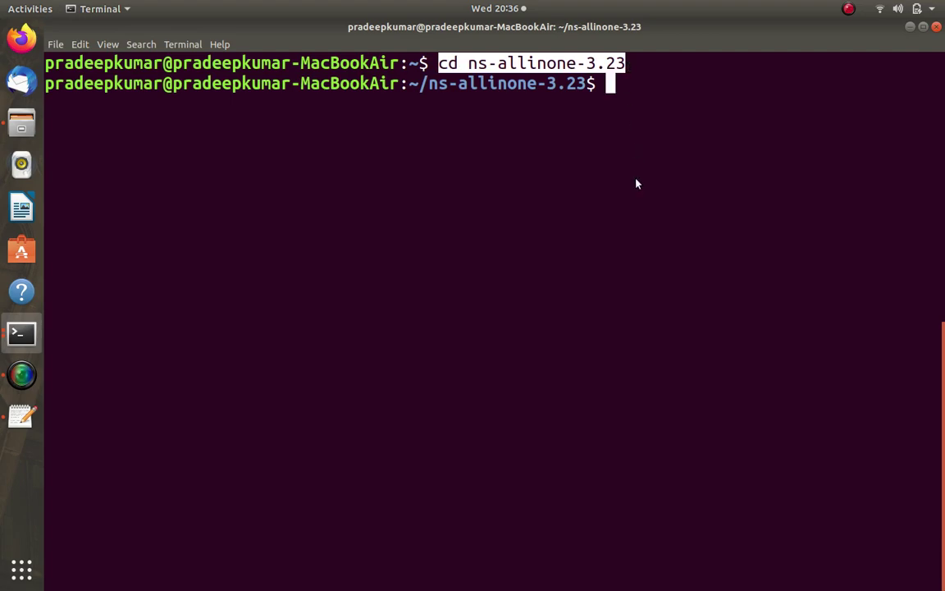
pyautogui.hotkey('alt', 'Tab')
pyautogui.write('cd n')
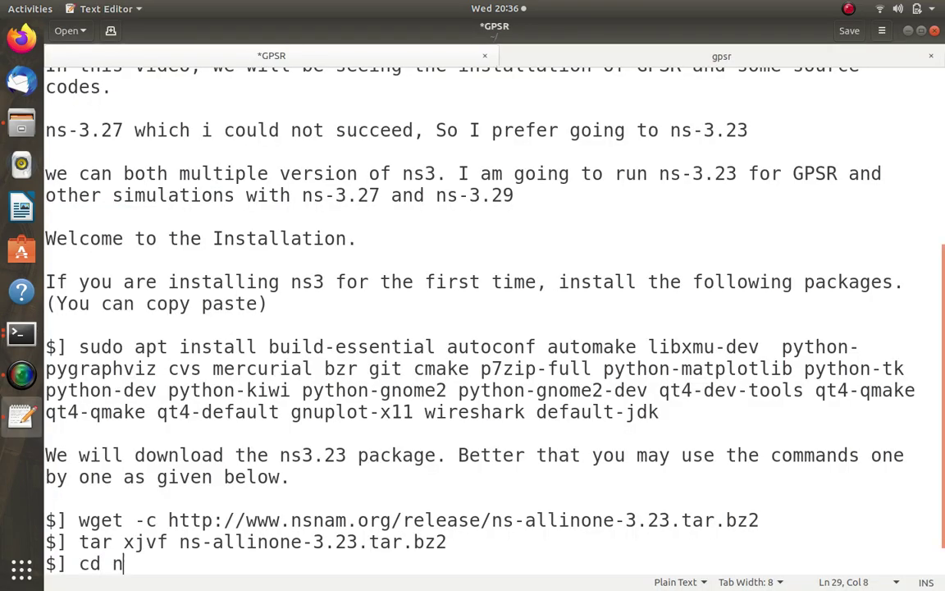
pyautogui.write('s-alline')
pyautogui.press('BackSpace')
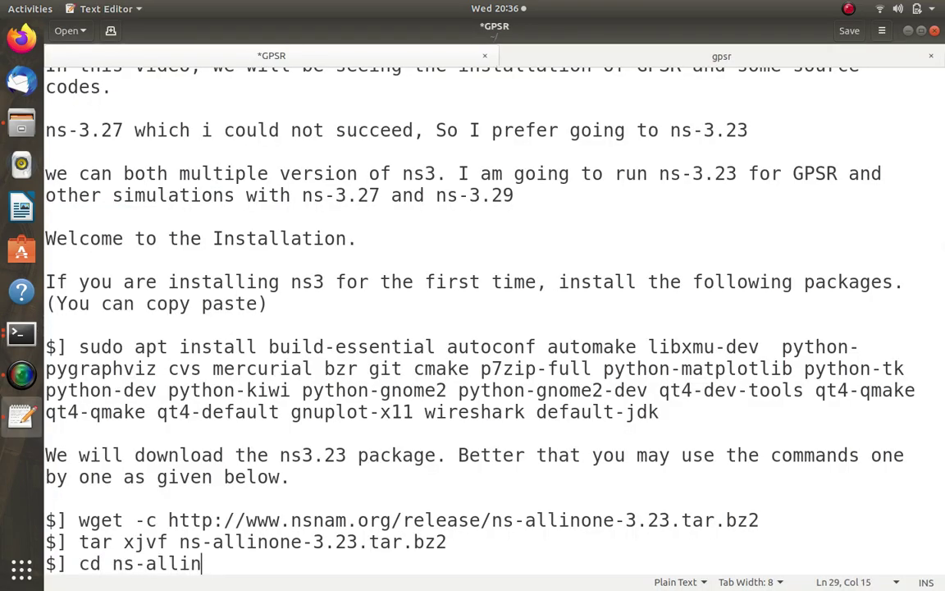
pyautogui.write('one-3.23')
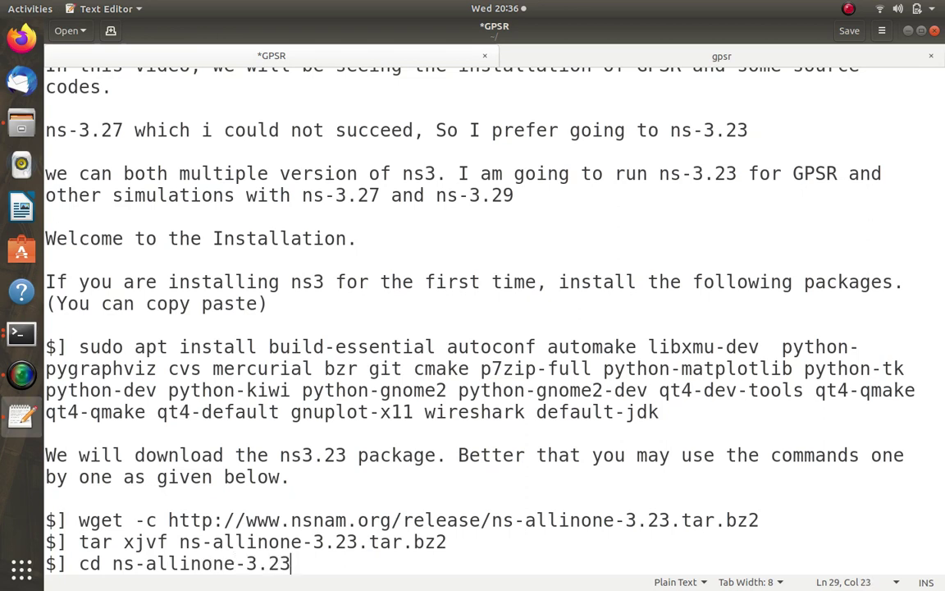
pyautogui.write('/')
pyautogui.press('Return')
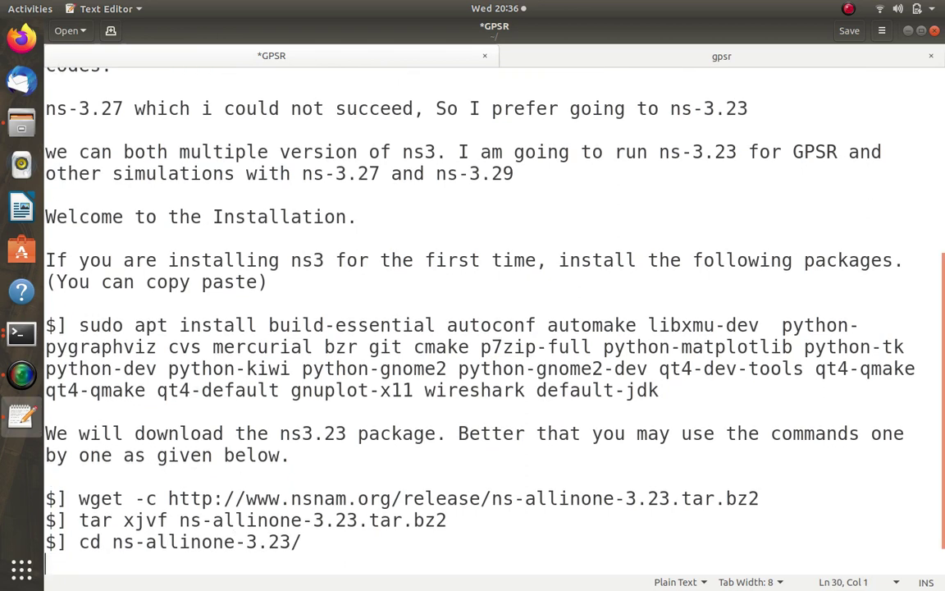
pyautogui.write('$]')
pyautogui.hotkey('ctrl', 's')
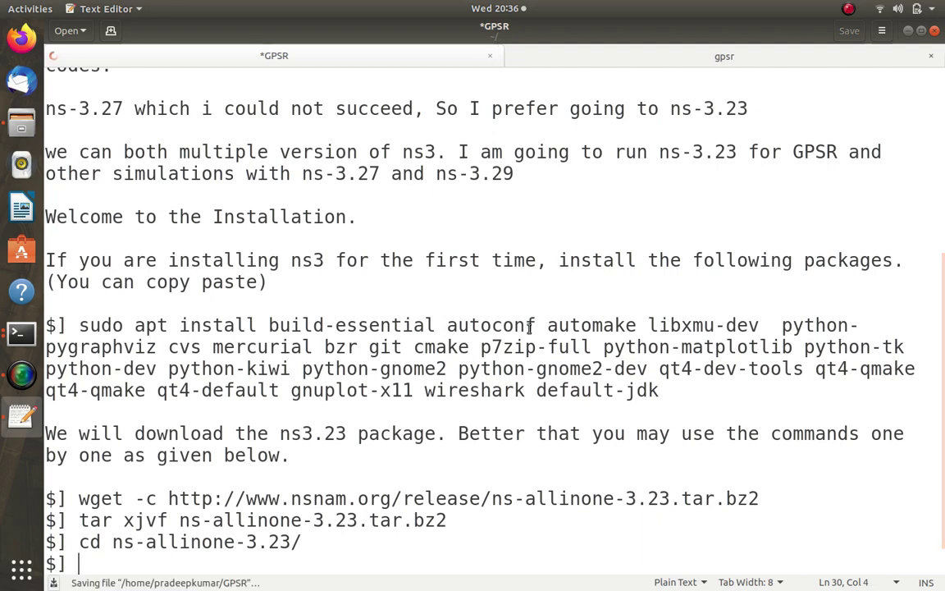
pyautogui.hotkey('alt', 'Tab')
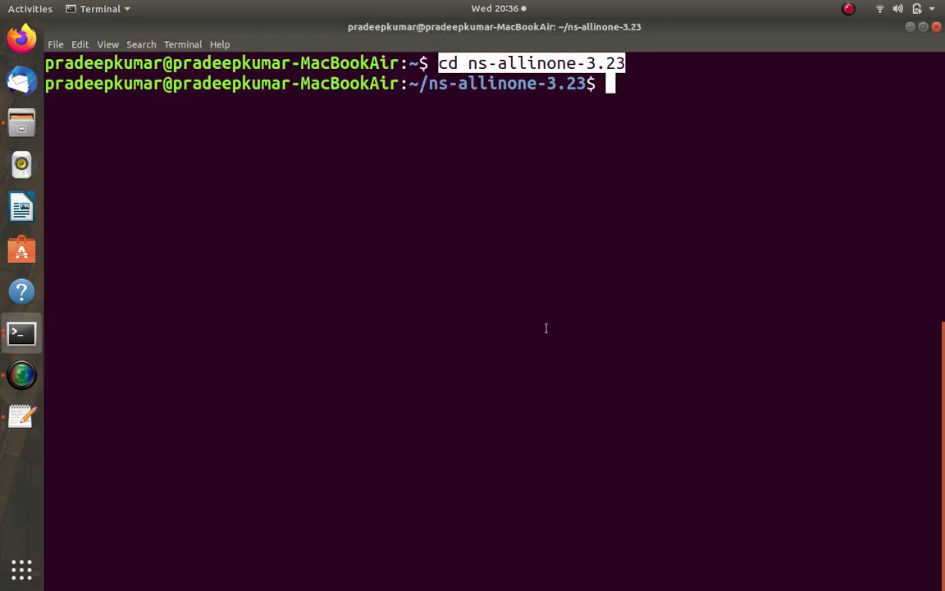
pyautogui.hotkey('ctrl', 'shift', 'v')
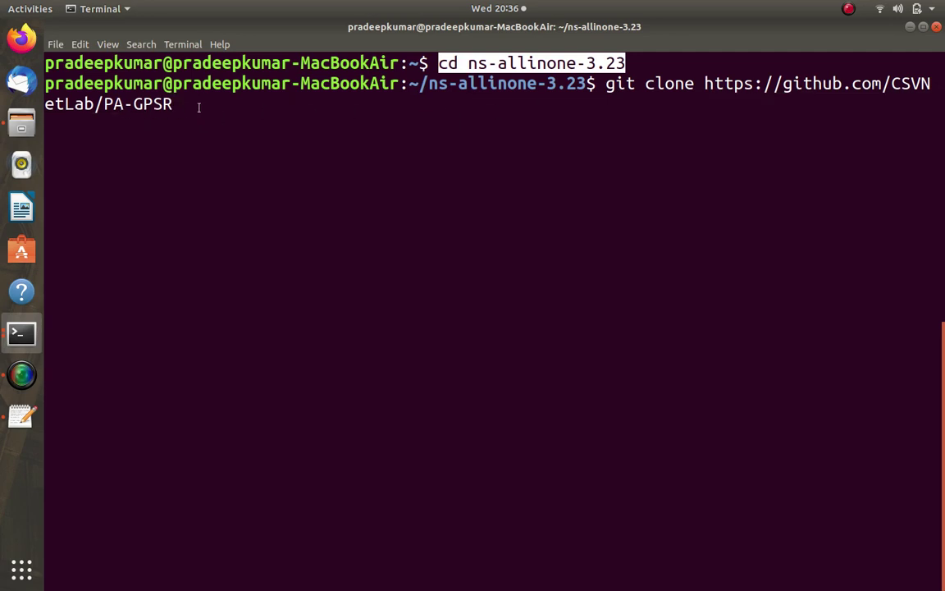
pyautogui.press('Return')
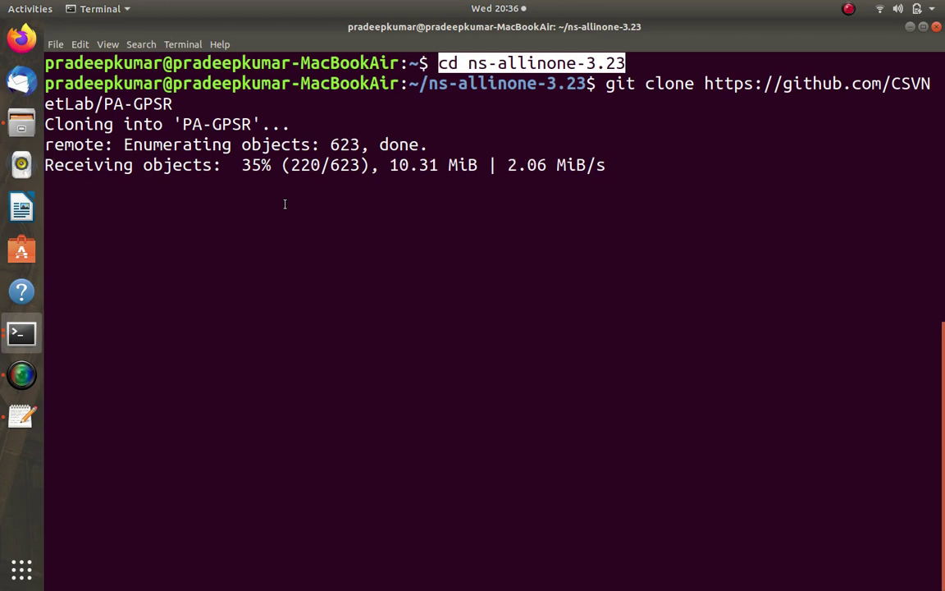
# Switch to Files and open the cloned PA-GPSR folder inside ns-allinone-3.23
pyautogui.hotkey('alt', 'Tab')
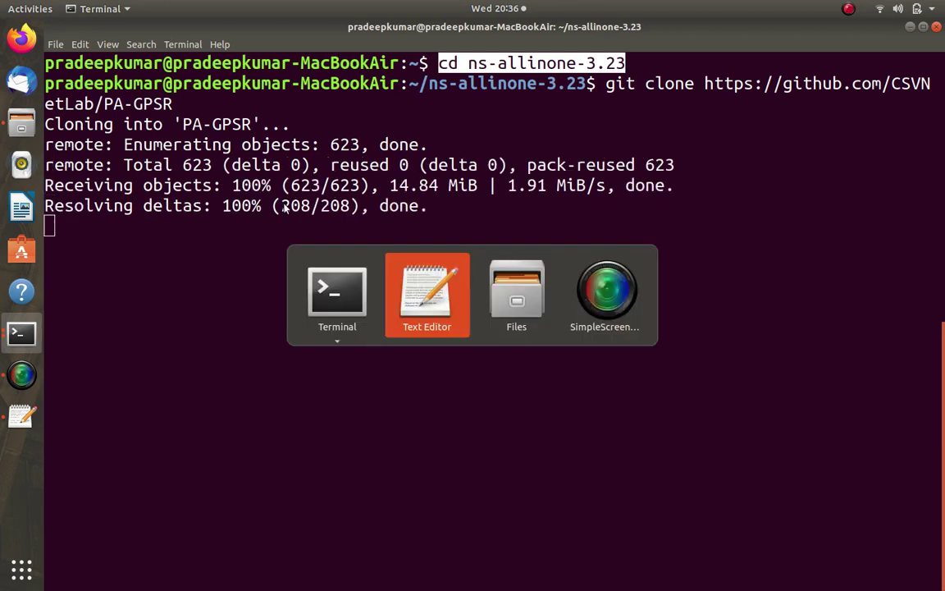
pyautogui.hotkey('alt', 'Tab')
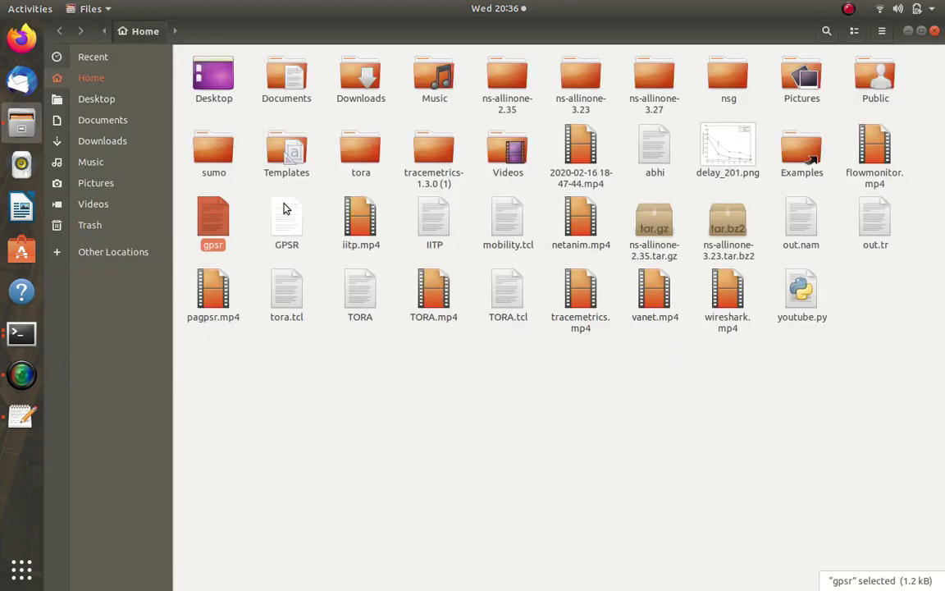
pyautogui.doubleClick(589, 104)
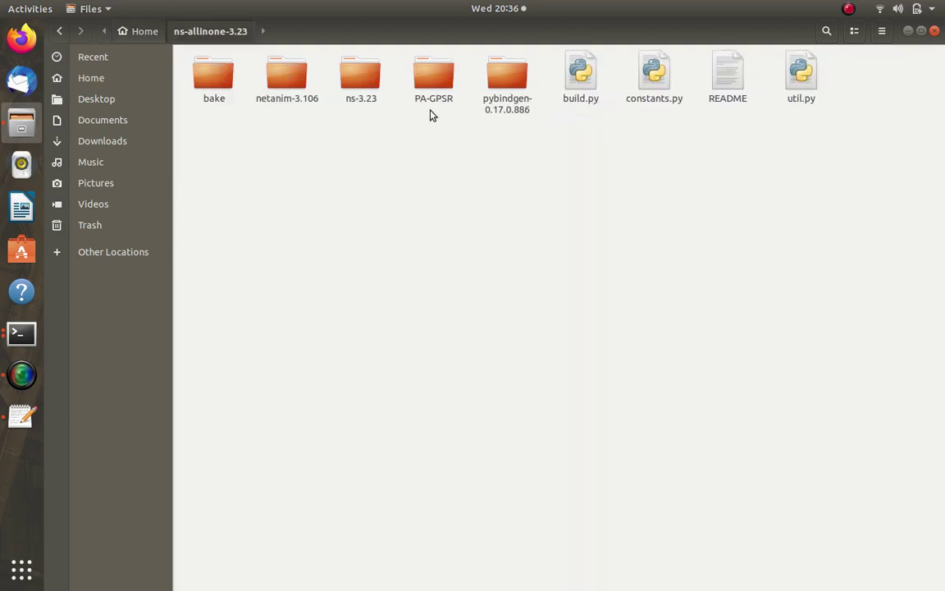
pyautogui.doubleClick(435, 76)
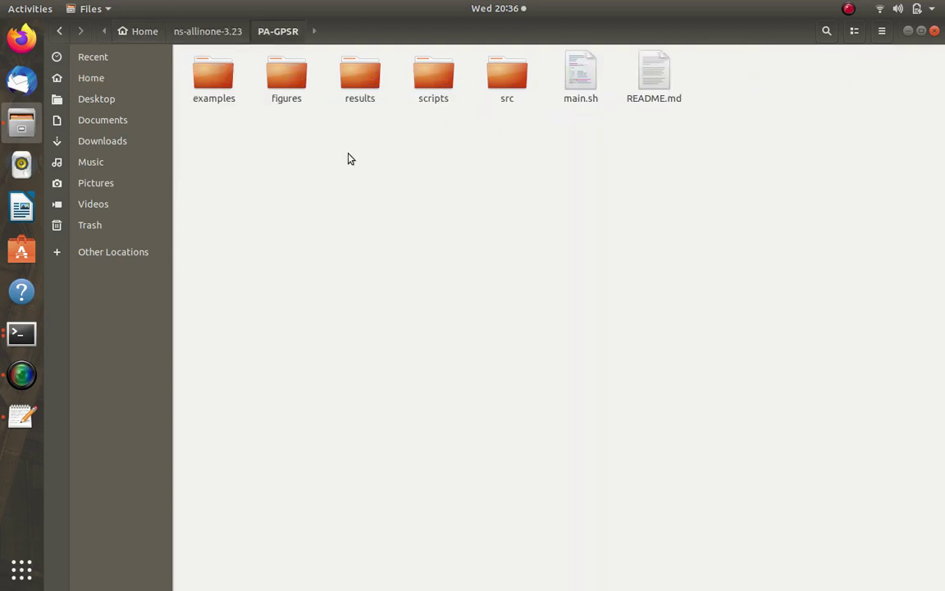
pyautogui.hotkey('alt', 'Tab')
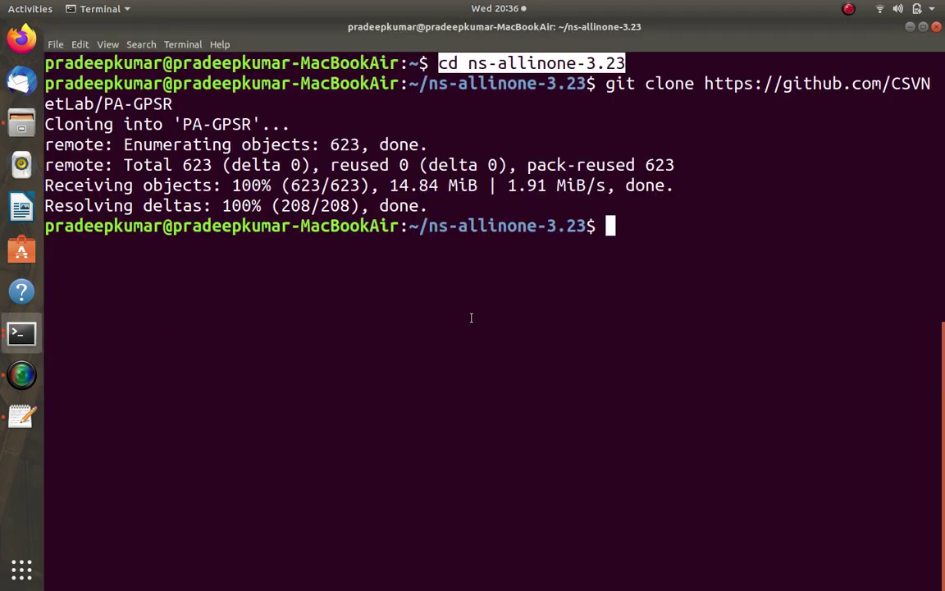
pyautogui.hotkey('alt', 'Tab')
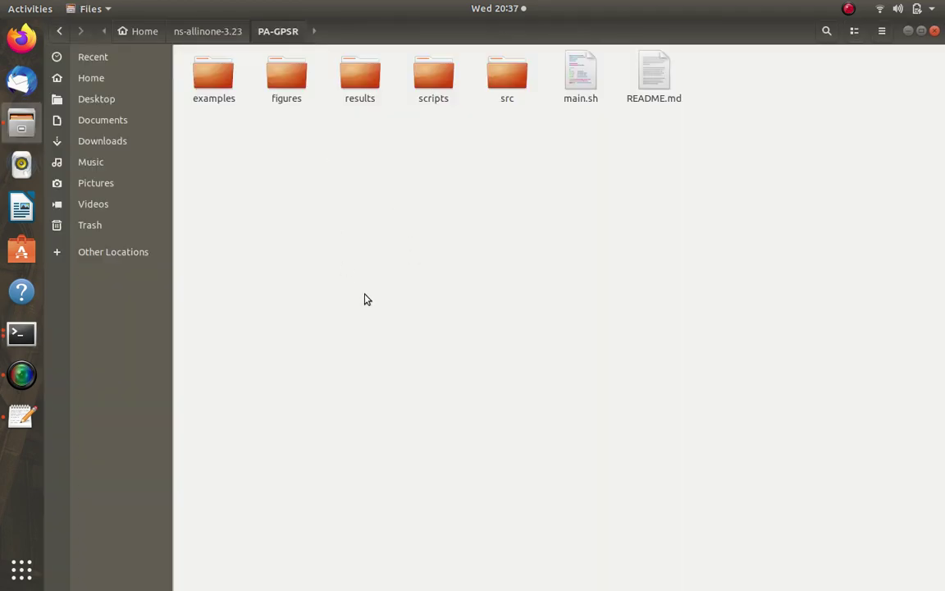
# Return to ns-allinone-3.23, reopen PA-GPSR and look into its examples folder before going back up
pyautogui.hotkey('alt', 'Up')
pyautogui.press('Right')
pyautogui.press('Left')
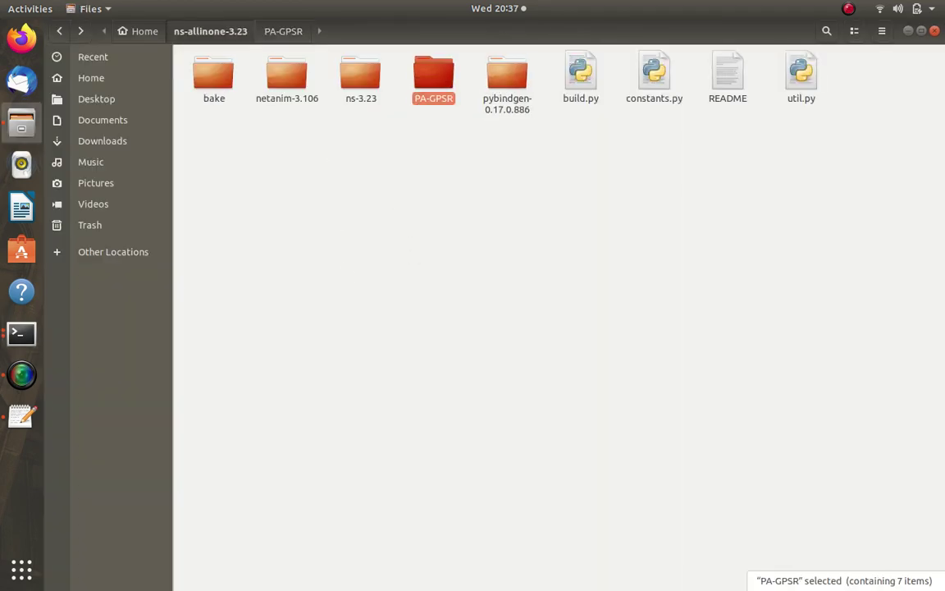
pyautogui.press('Return')
pyautogui.press('Return')
pyautogui.hotkey('alt', 'Up')
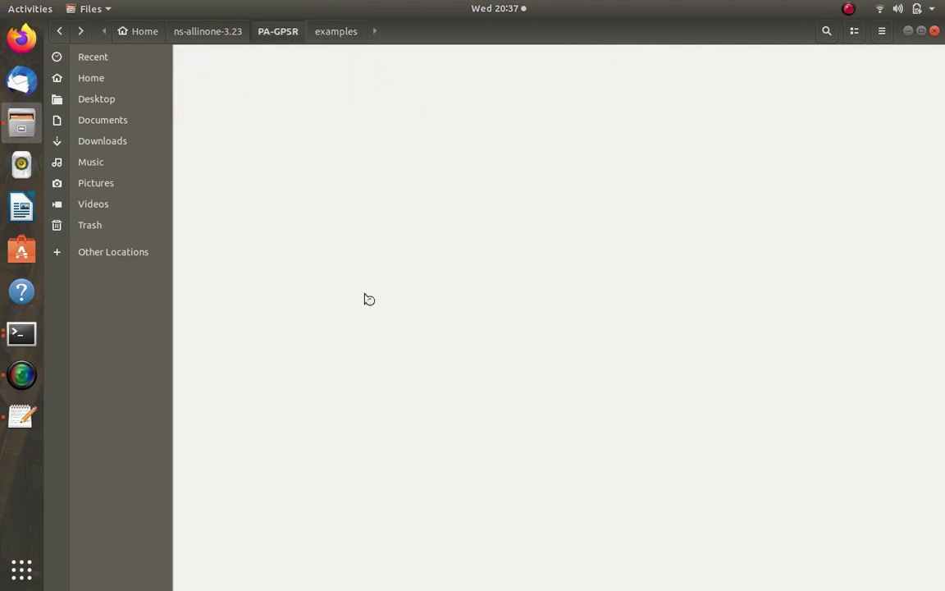
# Open the figures folder of PA-GPSR and view the plot delay_5.png
pyautogui.press('Right')
pyautogui.press('Return')
pyautogui.press('Right')
pyautogui.press('Right')
pyautogui.press('Left')
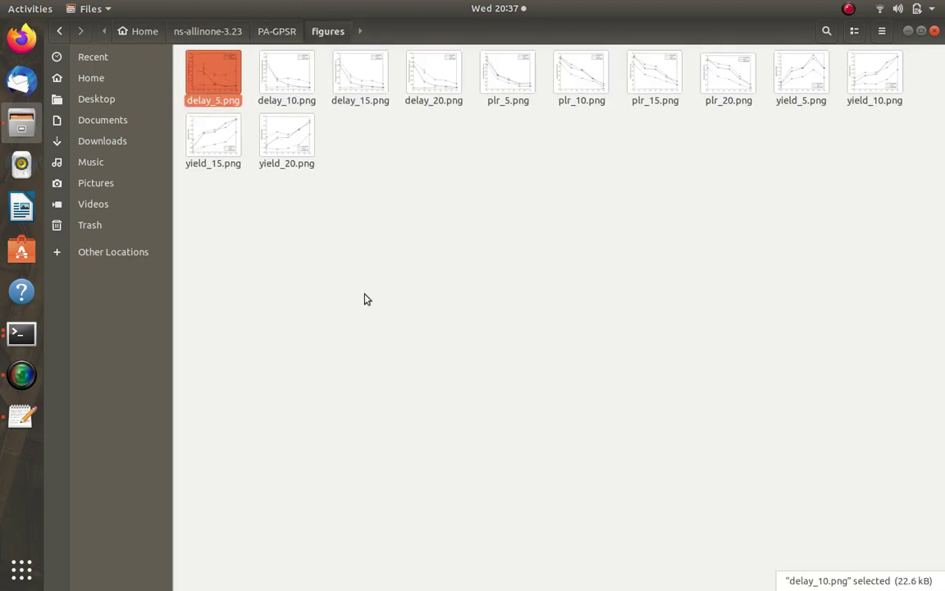
pyautogui.press('Down')
pyautogui.press('Up')
pyautogui.press('Return')
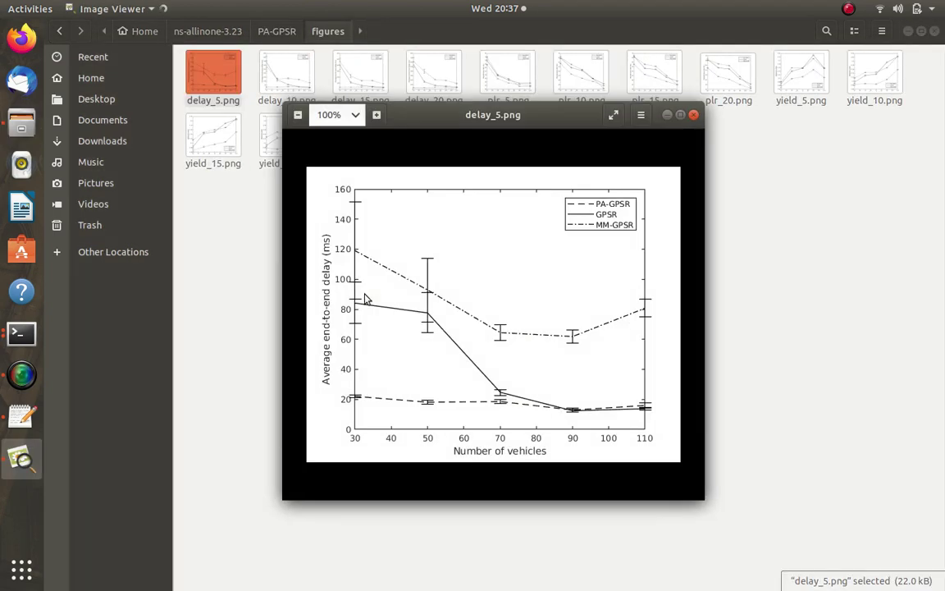
# Page through the following result plots up to plr_10.png
pyautogui.press('Right')
pyautogui.press('Right')
pyautogui.press('Right')
pyautogui.press('Right')
pyautogui.press('Right')
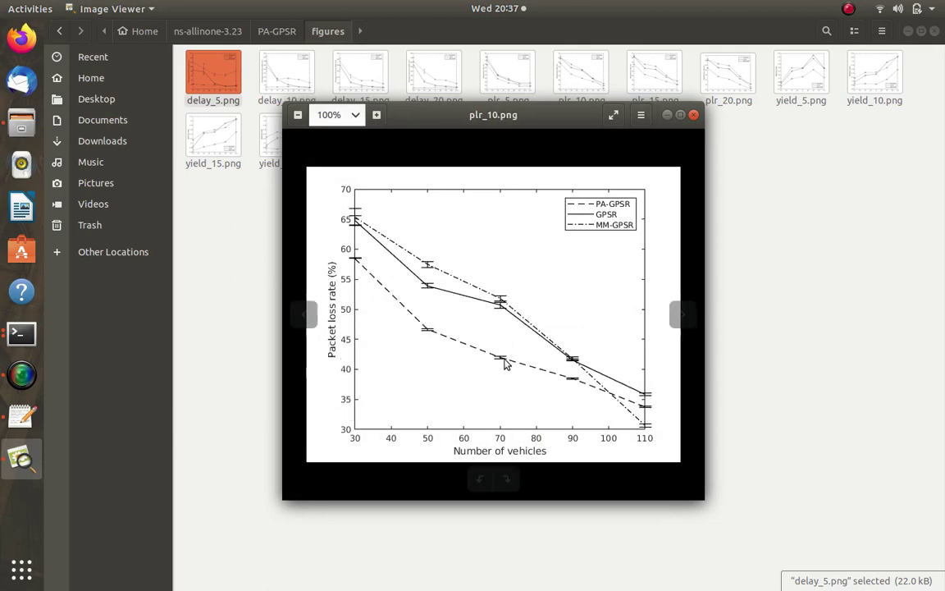
# Enlarge the image viewer to fill the screen and zoom the packet loss plot plr_10.png
pyautogui.click(614, 114)
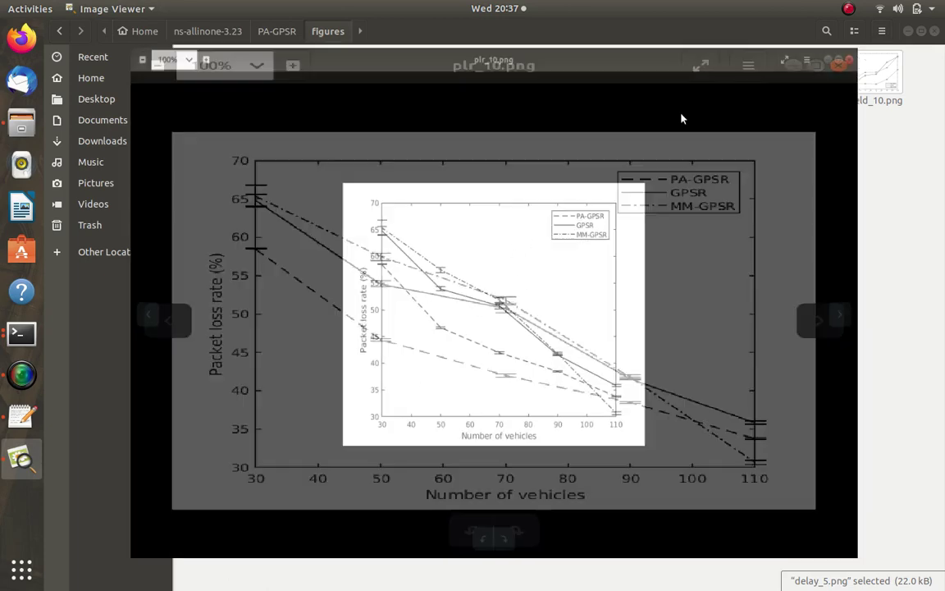
pyautogui.scroll(2, 601, 229)
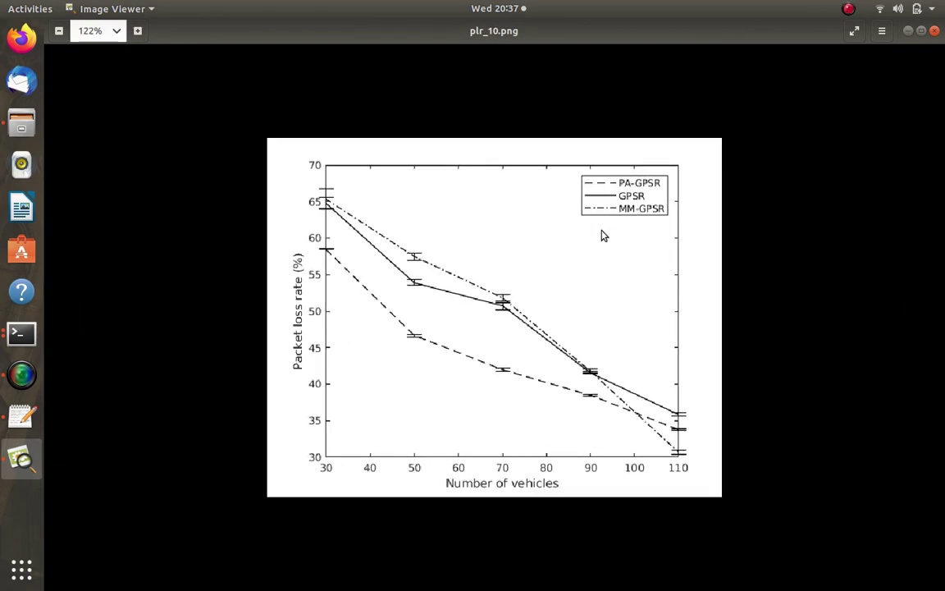
pyautogui.scroll(-2, 601, 236)
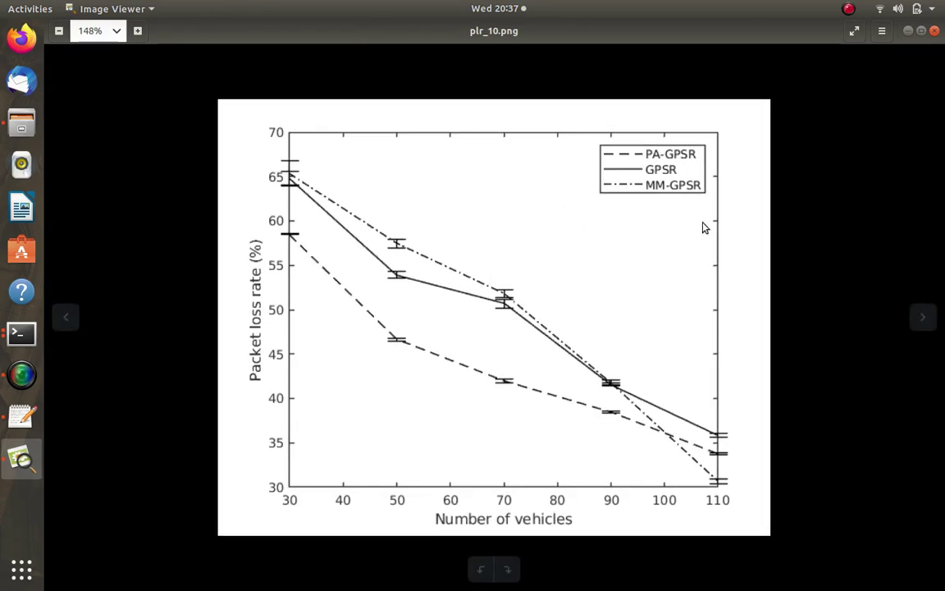
# Page through the remaining result plots around to delay_5.png, close the image and return to the PA-GPSR folder
pyautogui.press('Right')
pyautogui.press('Right')
pyautogui.press('Right')
pyautogui.press('Right')
pyautogui.press('Right')
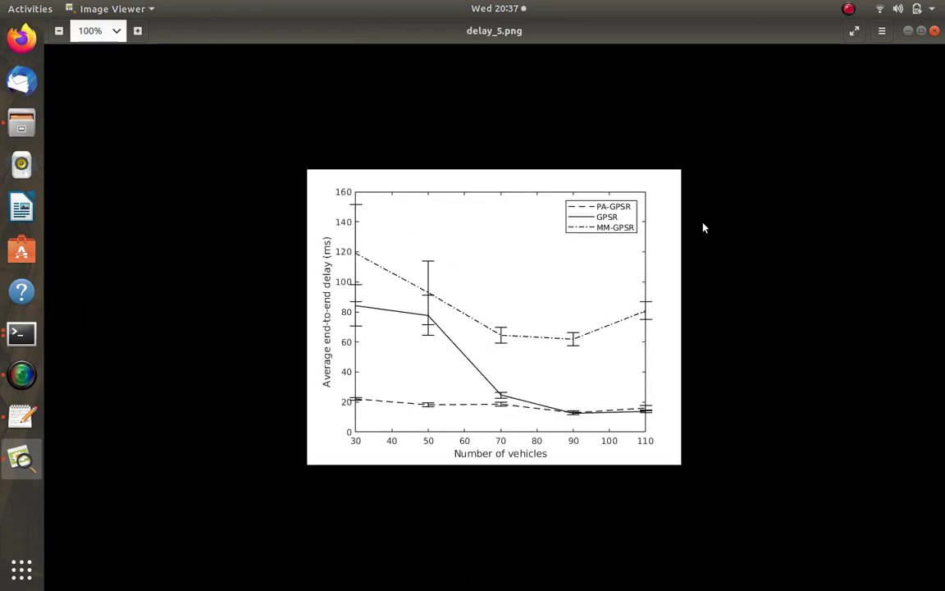
pyautogui.hotkey('ctrl', 'w')
pyautogui.hotkey('alt', 'Up')
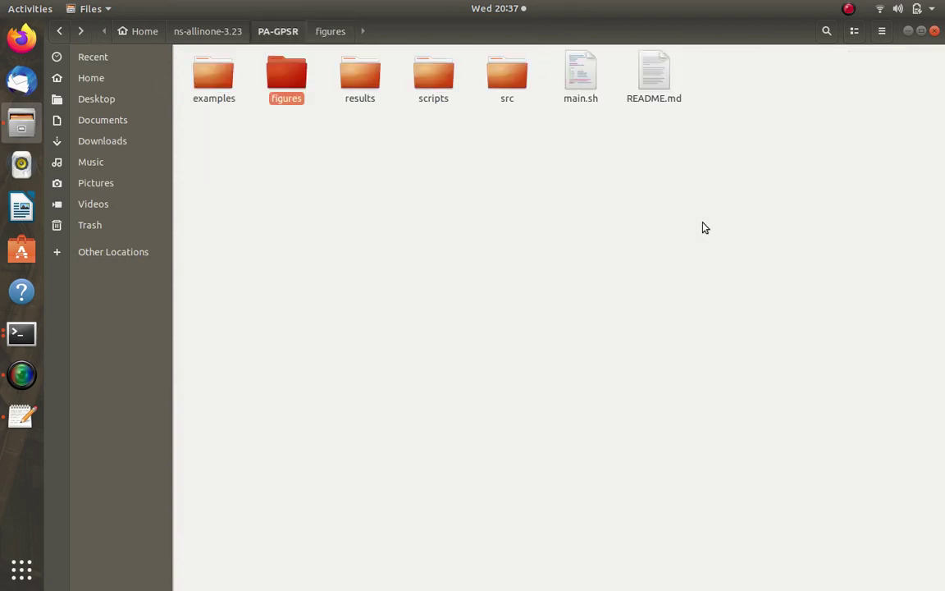
# Open the results folder of PA-GPSR and its gpsr_results subfolder
pyautogui.press('Right')
pyautogui.press('Return')
pyautogui.press('Right')
pyautogui.press('Return')
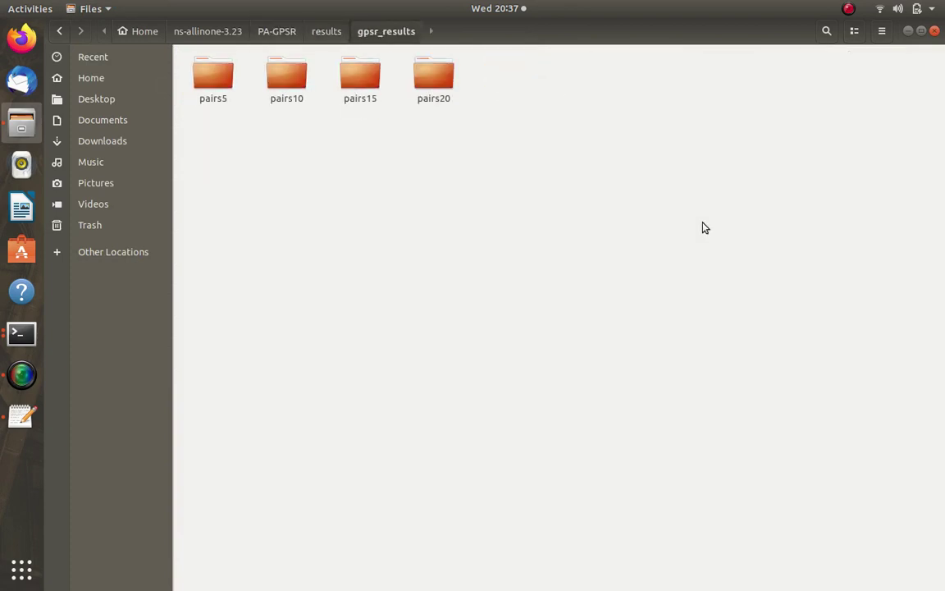
# Look inside the pairs5, pairs10, pairs15 and pairs20 folders of gpsr_results in turn
pyautogui.press('Right')
pyautogui.press('Return')
pyautogui.hotkey('alt', 'Up')
pyautogui.press('Right')
pyautogui.press('Return')
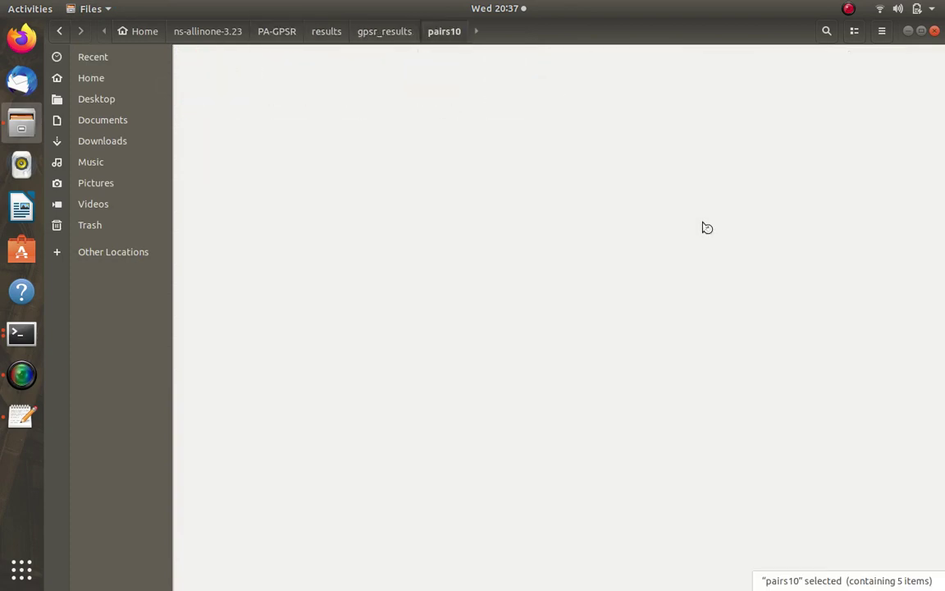
pyautogui.hotkey('alt', 'Up')
pyautogui.press('Right')
pyautogui.press('Return')
pyautogui.hotkey('alt', 'Up')
pyautogui.press('Right')
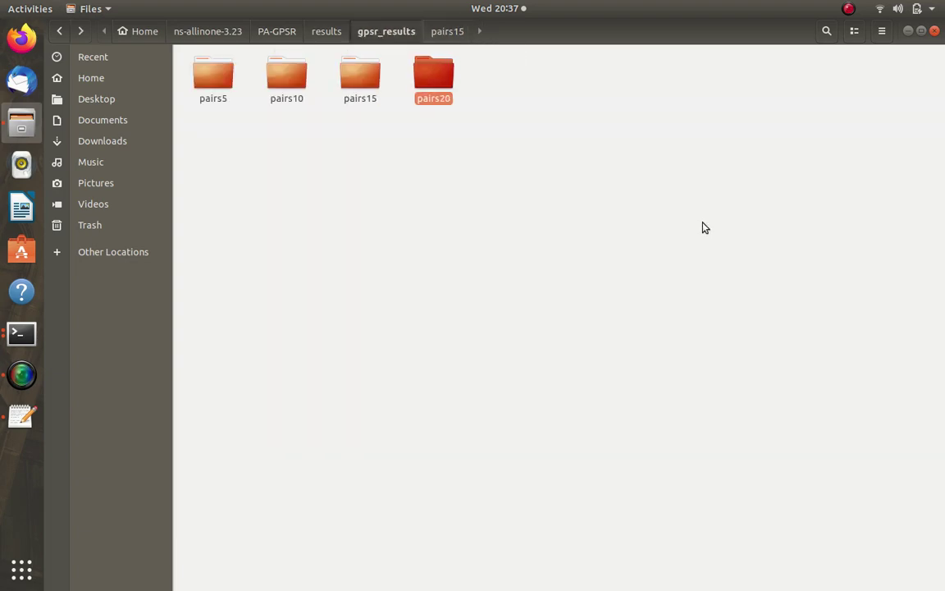
pyautogui.press('Return')
pyautogui.hotkey('alt', 'Up')
# Go back to results and look into mmgpsr_results and the results subfolder after it
pyautogui.hotkey('alt', 'Up')
pyautogui.press('Right')
pyautogui.press('Return')
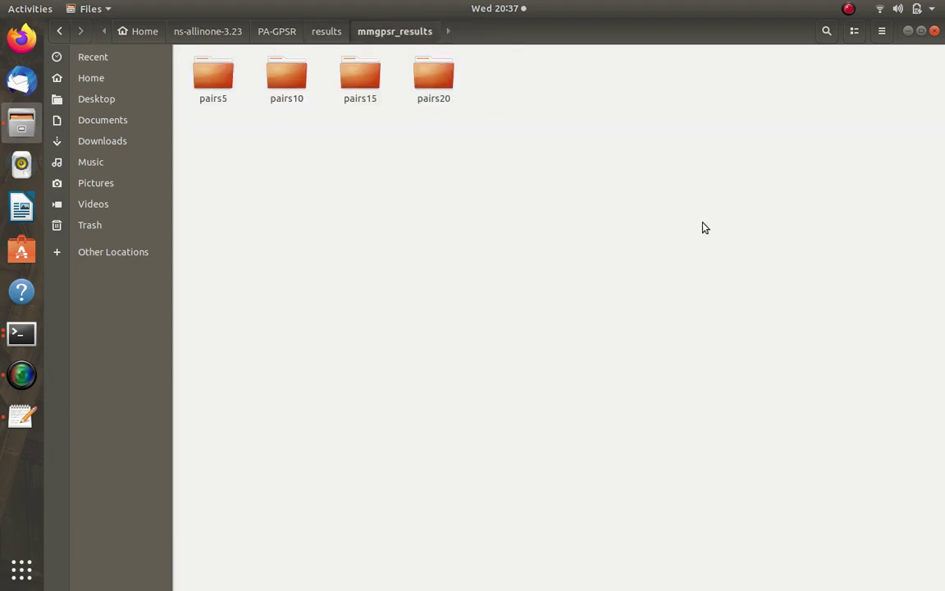
pyautogui.hotkey('alt', 'Up')
pyautogui.press('Right')
pyautogui.press('Return')
# Look into the tclFiles folder and its speed subfolder, and return to the PA-GPSR folder
pyautogui.hotkey('alt', 'Up')
pyautogui.press('Right')
pyautogui.press('Return')
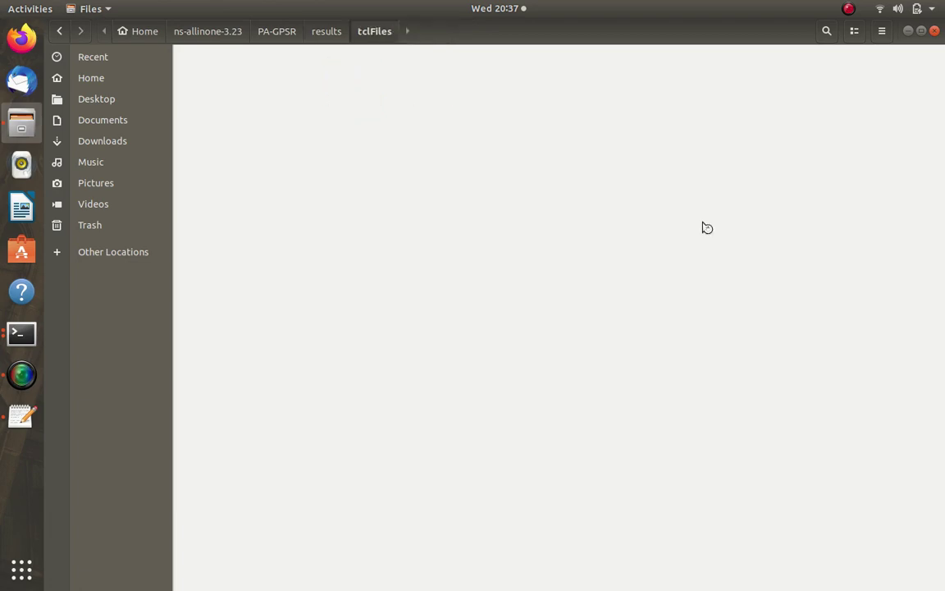
pyautogui.press('Right')
pyautogui.press('Return')
pyautogui.hotkey('alt', 'Up')
pyautogui.hotkey('alt', 'Up')
pyautogui.hotkey('alt', 'Up')
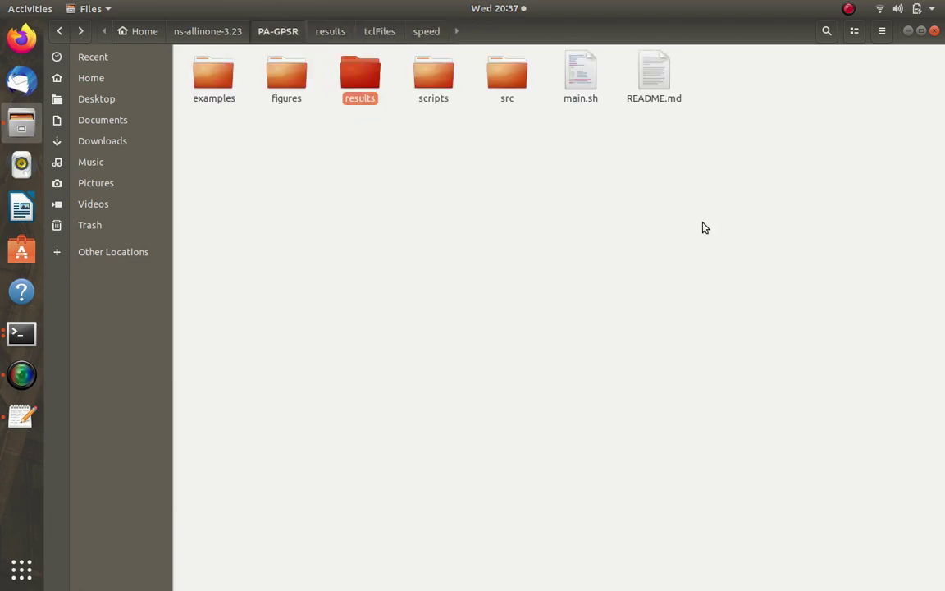
# Open the scripts folder, go over doCalc.m, getConfidenceInterval.m and plot_results.m, and return to PA-GPSR
pyautogui.press('Right')
pyautogui.press('Return')
pyautogui.press('Right')
pyautogui.press('Right')
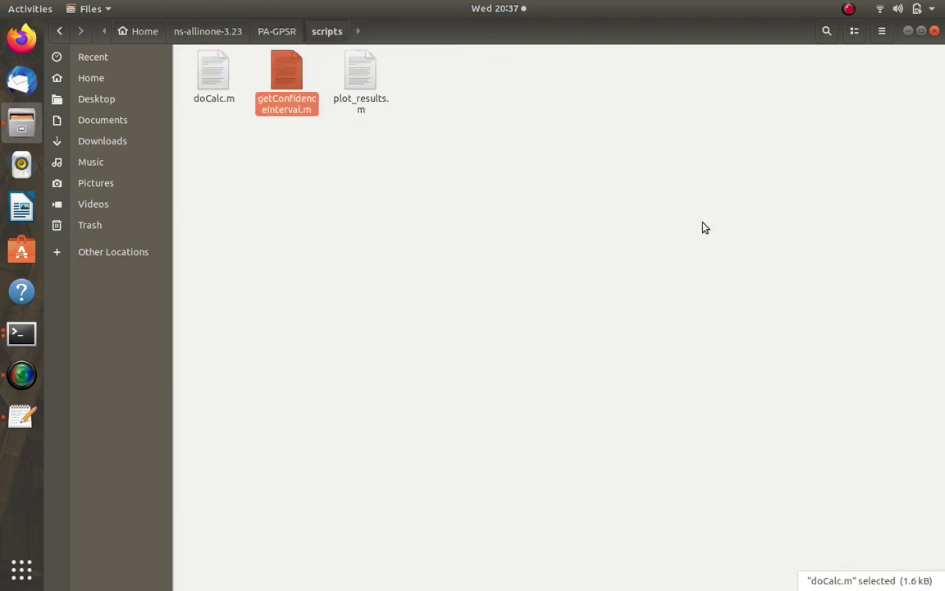
pyautogui.press('Right')
pyautogui.press('Home')
pyautogui.press('End')
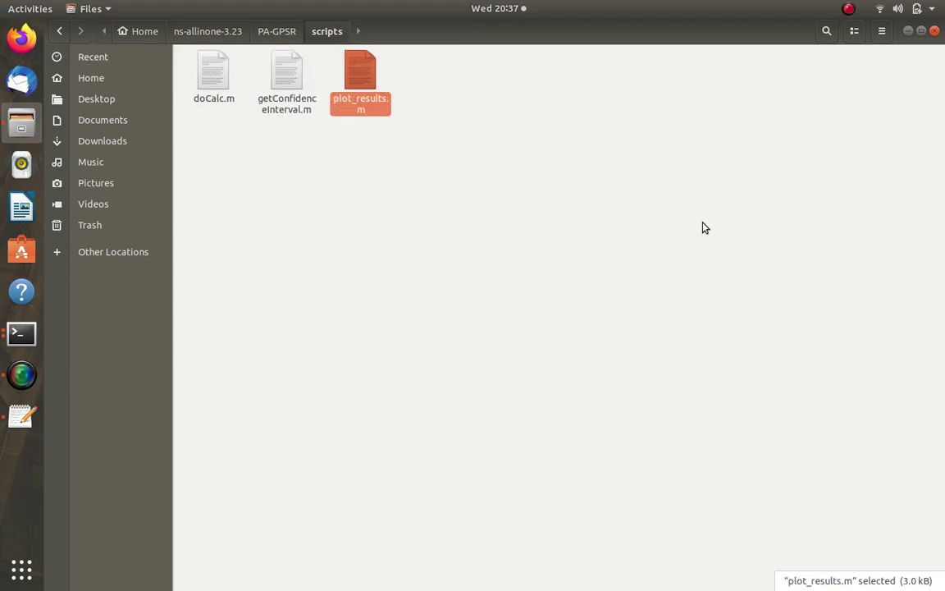
pyautogui.press('Home')
pyautogui.hotkey('alt', 'Up')
# Open the src folder of PA-GPSR and go through its module folders to pagpsr
pyautogui.press('Right')
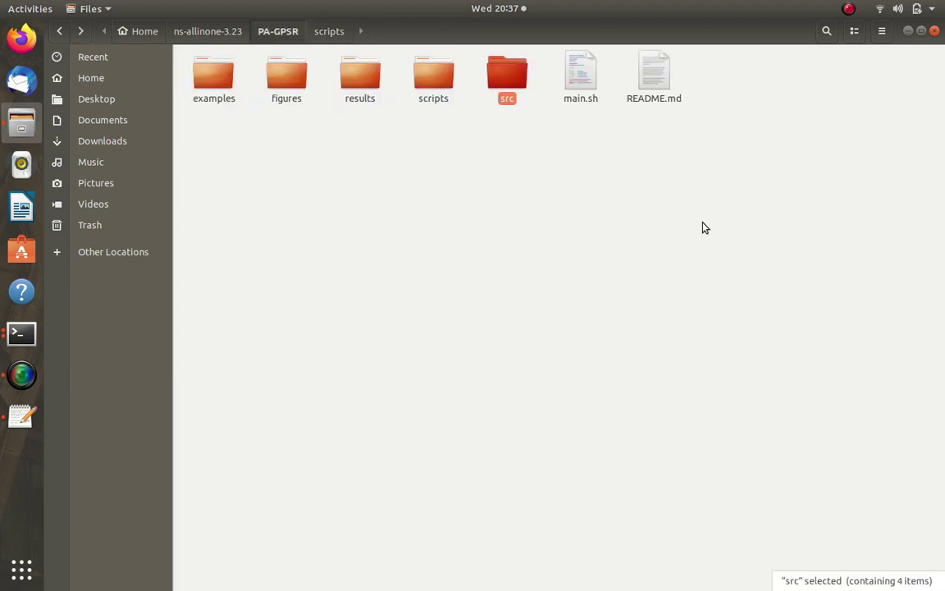
pyautogui.press('Return')
pyautogui.press('Right')
pyautogui.press('Right')
pyautogui.press('Right')
pyautogui.press('Right')
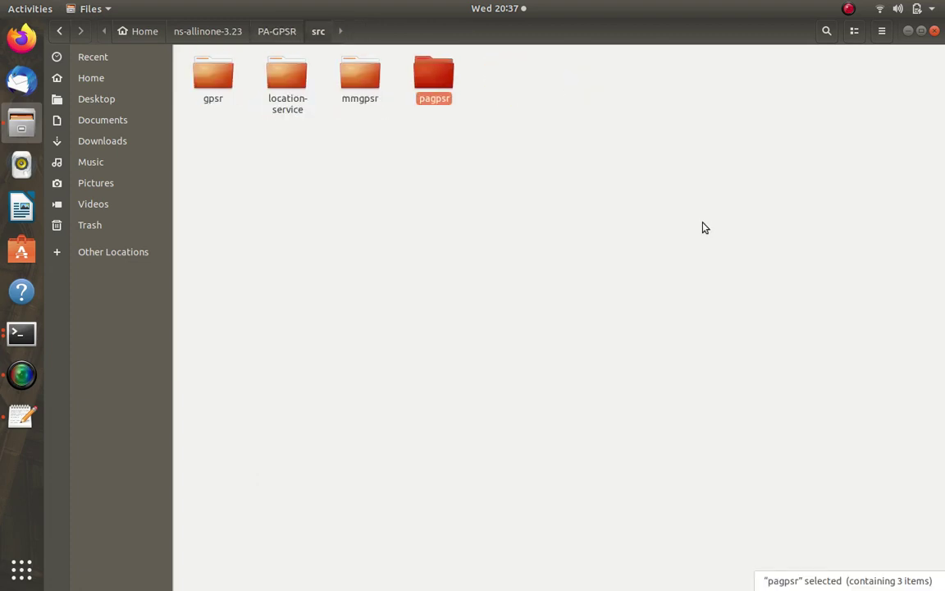
# Look inside the pagpsr, mmgpsr and location-service folders one after another
pyautogui.press('Return')
pyautogui.hotkey('alt', 'Up')
pyautogui.press('Left')
pyautogui.press('Return')
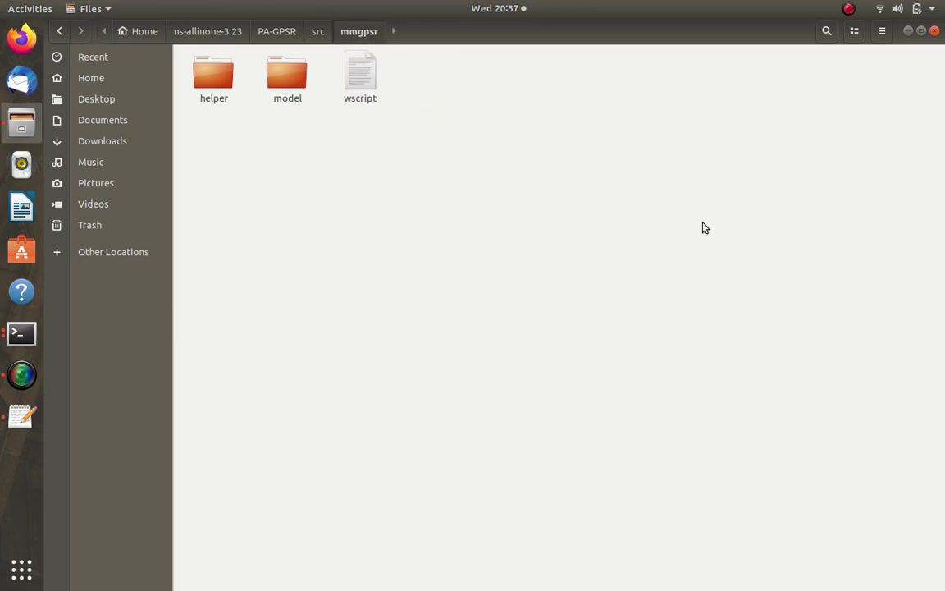
pyautogui.hotkey('alt', 'Up')
pyautogui.press('Left')
pyautogui.press('Return')
pyautogui.hotkey('alt', 'Up')
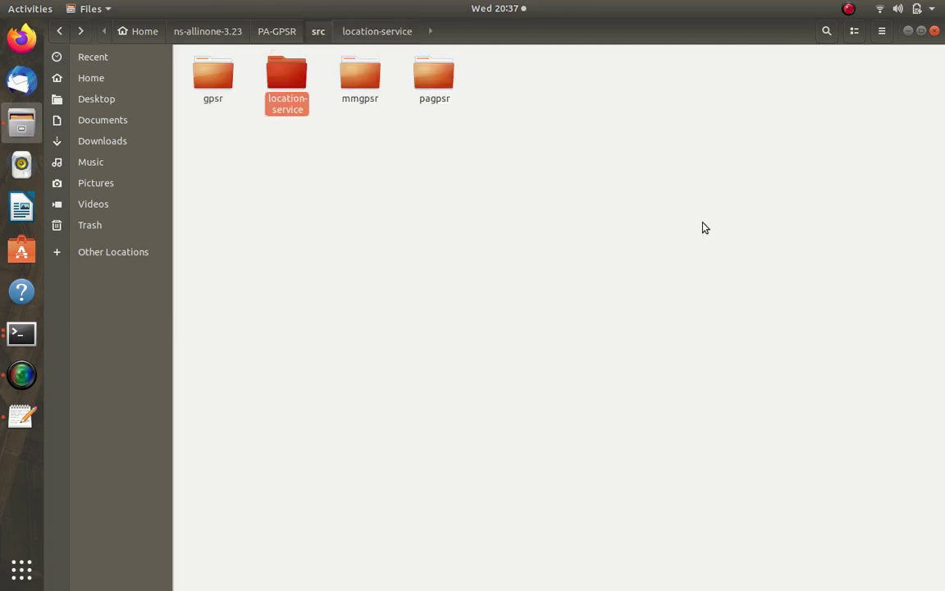
# Look inside the gpsr module folder and return to the PA-GPSR folder
pyautogui.press('Left')
pyautogui.press('Return')
pyautogui.hotkey('alt', 'Up')
pyautogui.press('Return')
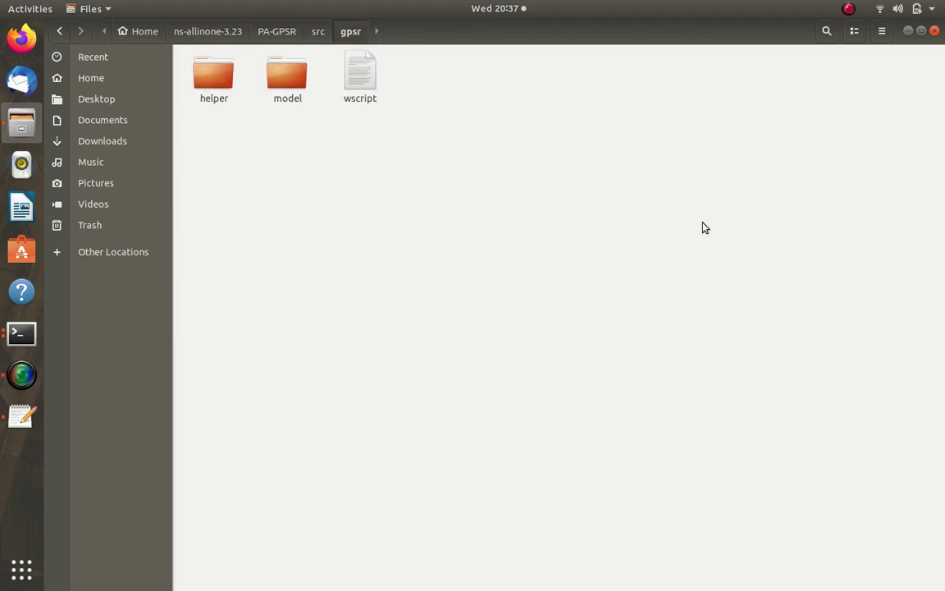
pyautogui.press('Left')
pyautogui.hotkey('alt', 'Up')
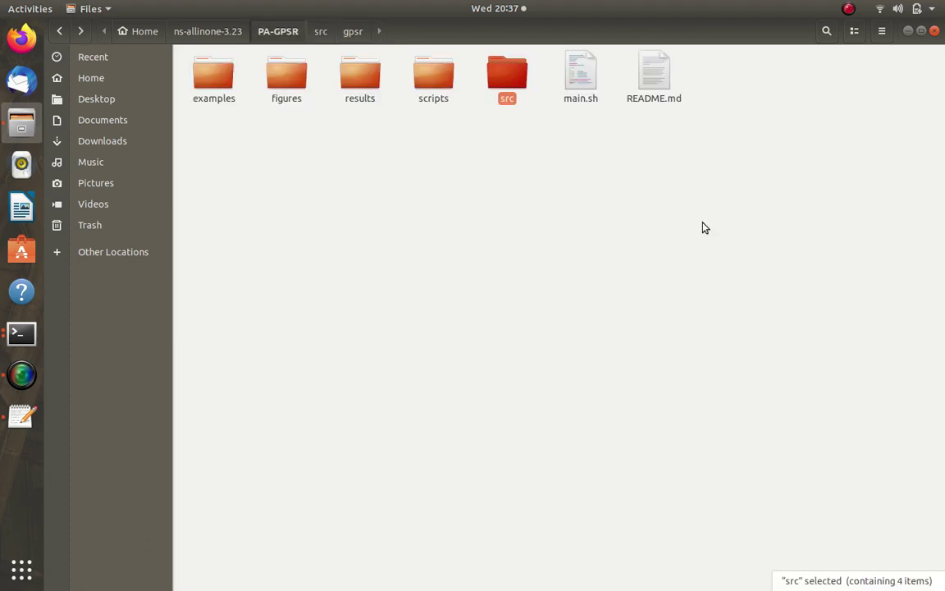
# Go over the items of the PA-GPSR folder from examples to src, ending on main.sh
pyautogui.press('Left')
pyautogui.press('Left')
pyautogui.press('Left')
pyautogui.press('Left')
pyautogui.press('Right')
pyautogui.press('Right')
pyautogui.press('Right')
pyautogui.press('Right')
pyautogui.press('Right')
pyautogui.press('Left')
pyautogui.press('Left')
pyautogui.press('Left')
pyautogui.press('Left')
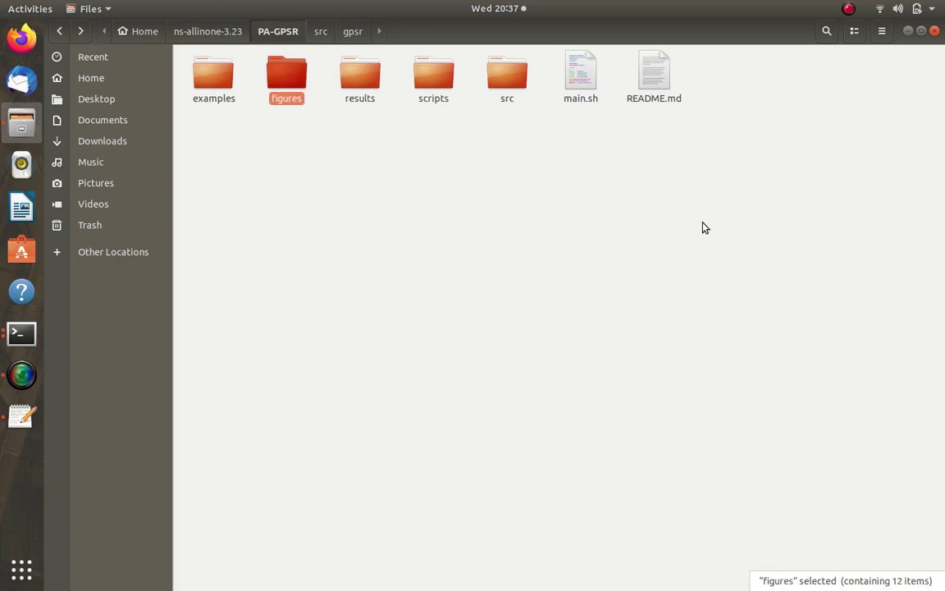
pyautogui.press('Right')
pyautogui.press('Right')
pyautogui.press('Right')
pyautogui.press('Right')
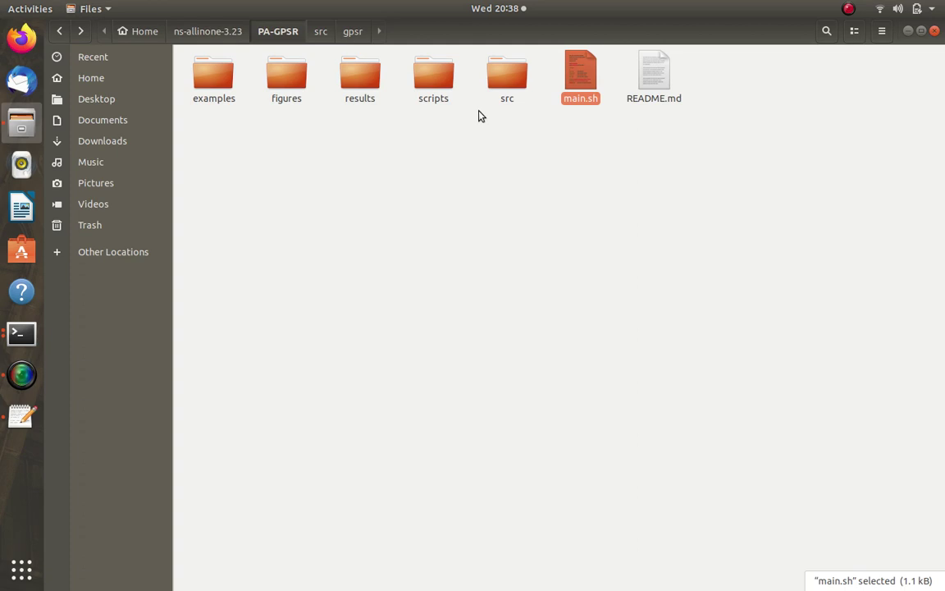
pyautogui.hotkey('alt', 'Tab')
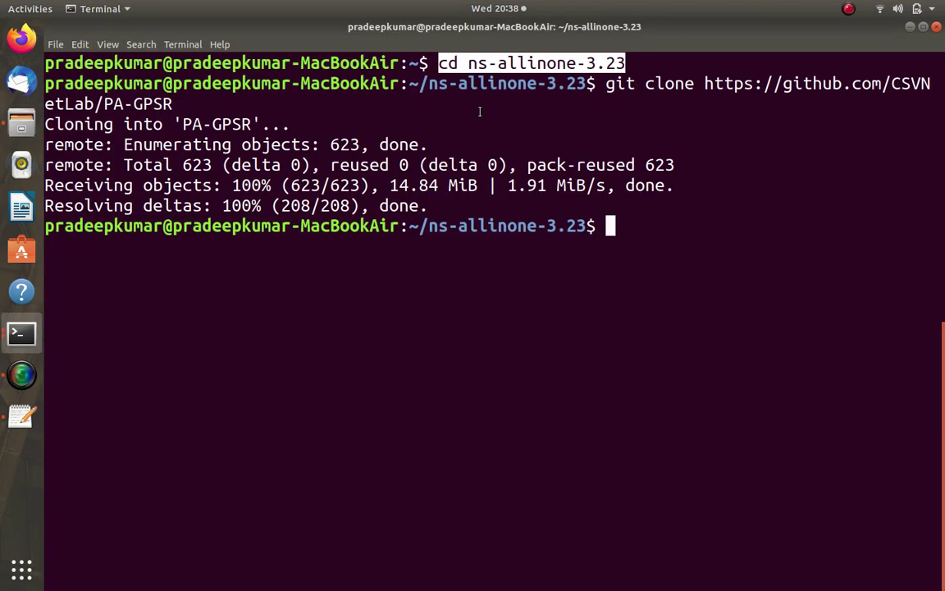
pyautogui.hotkey('alt', 'Tab')
pyautogui.press('Left')
pyautogui.press('Right')
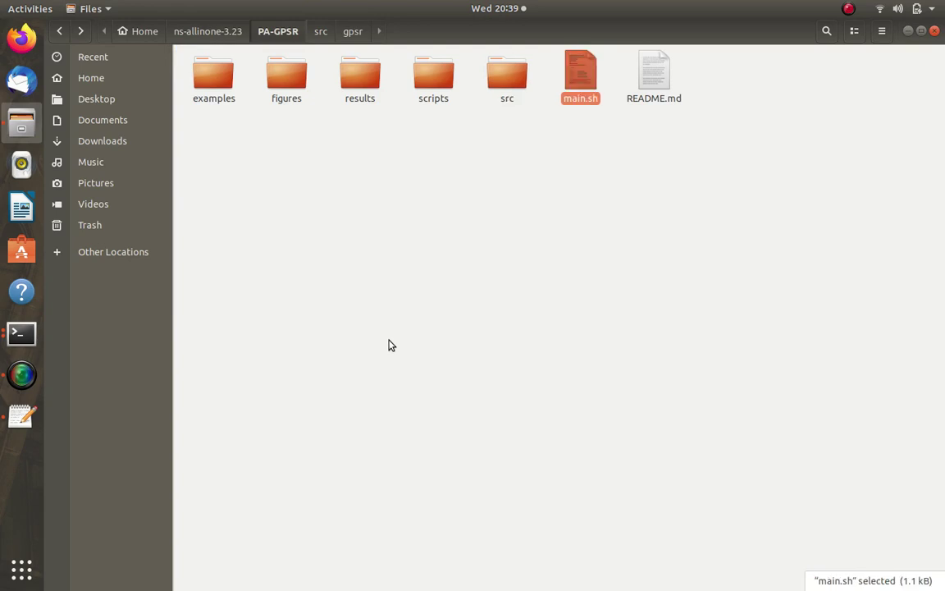
pyautogui.press('Left')
pyautogui.press('Right')
pyautogui.press('Right')
pyautogui.press('Left')
pyautogui.press('Left')
pyautogui.press('Left')
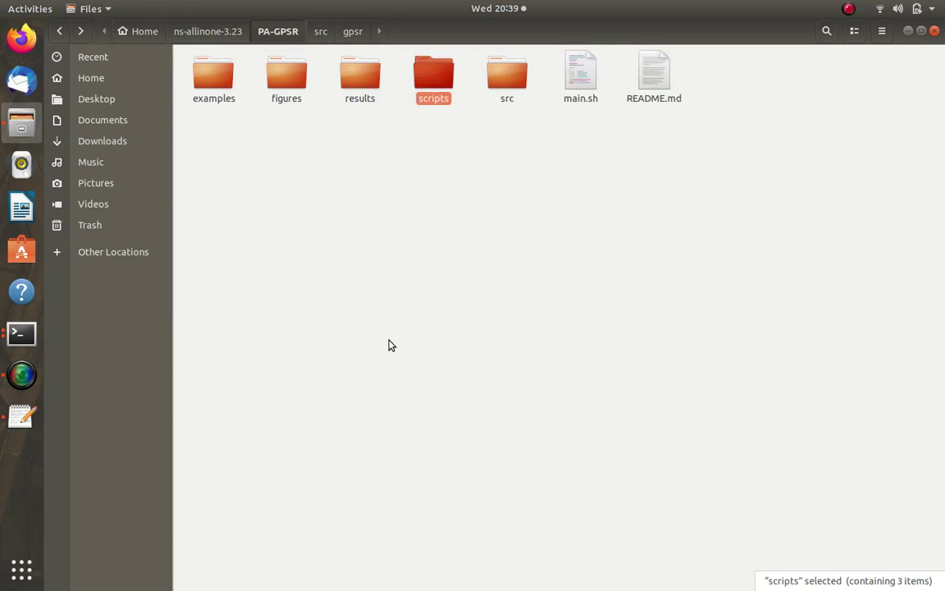
# Copy the gpsr, location-service, mmgpsr and pagpsr folders from the src folder of PA-GPSR
pyautogui.press('Right')
pyautogui.press('Return')
pyautogui.press('Right')
pyautogui.hotkey('shift', 'Right')
pyautogui.hotkey('shift', 'Right')
pyautogui.hotkey('shift', 'Right')
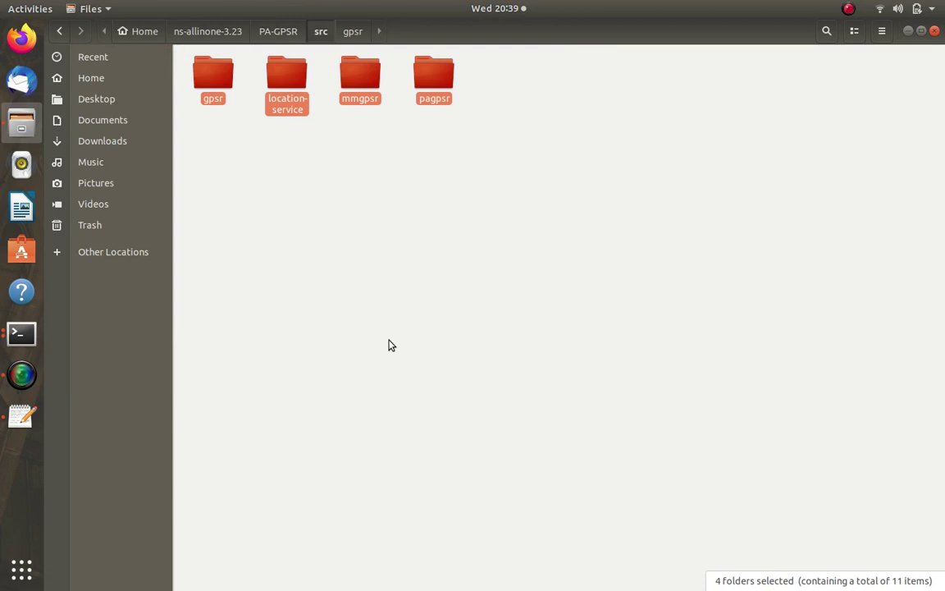
pyautogui.rightClick(443, 73)
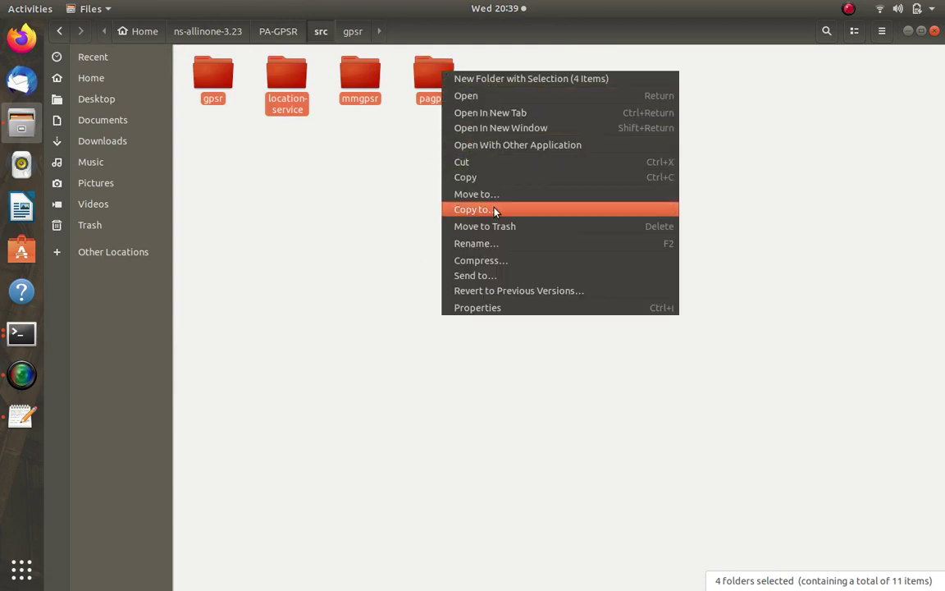
pyautogui.click(497, 178)
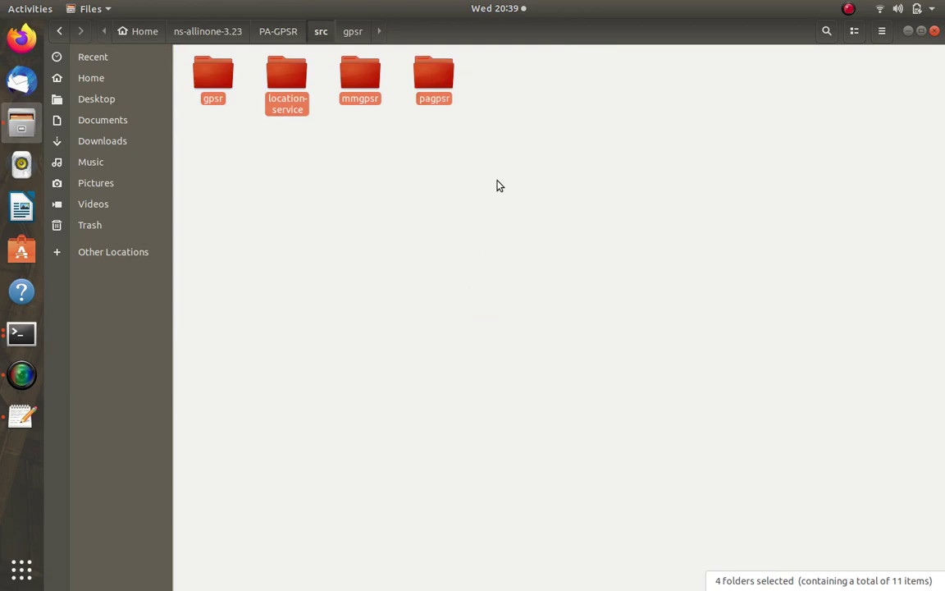
# Paste the four copied module folders into the src folder of ns-3.23 inside ns-allinone-3.23
pyautogui.click(214, 32)
pyautogui.doubleClick(365, 84)
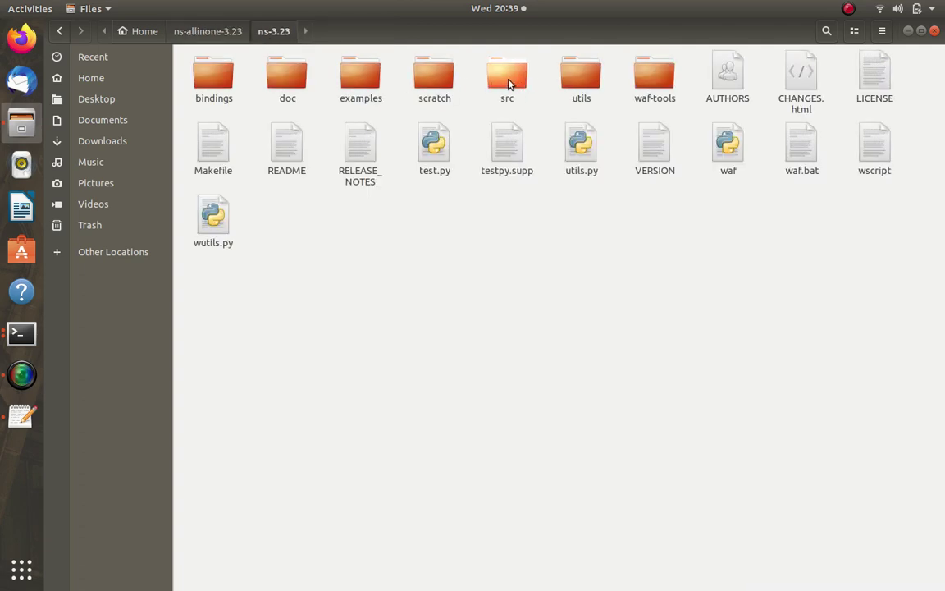
pyautogui.doubleClick(508, 82)
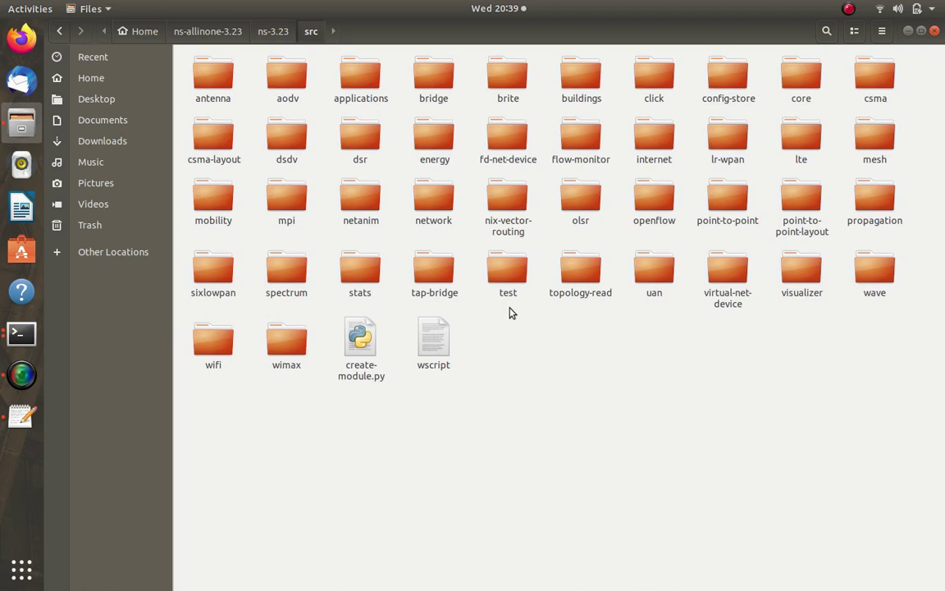
pyautogui.hotkey('ctrl', 'v')
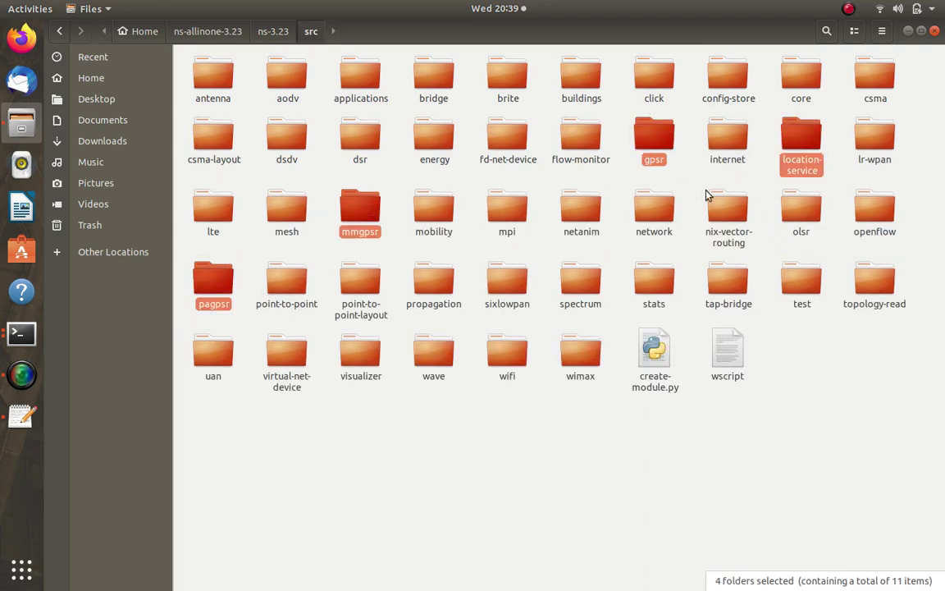
# Go back to the PA-GPSR folder, open its examples folder and select pagpsr-main.cc
pyautogui.hotkey('alt', 'Left')
pyautogui.hotkey('alt', 'Left')
pyautogui.hotkey('alt', 'Left')
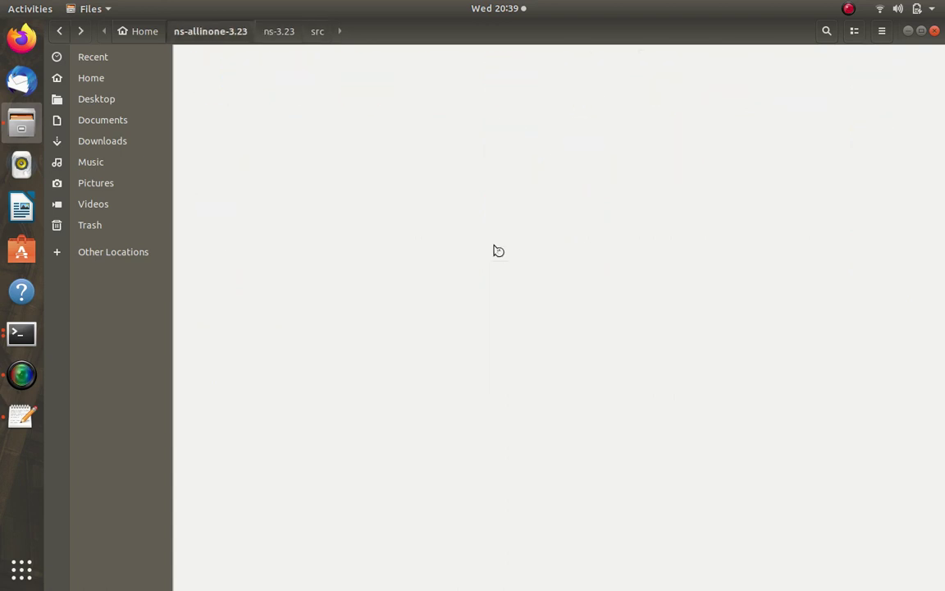
pyautogui.hotkey('alt', 'Left')
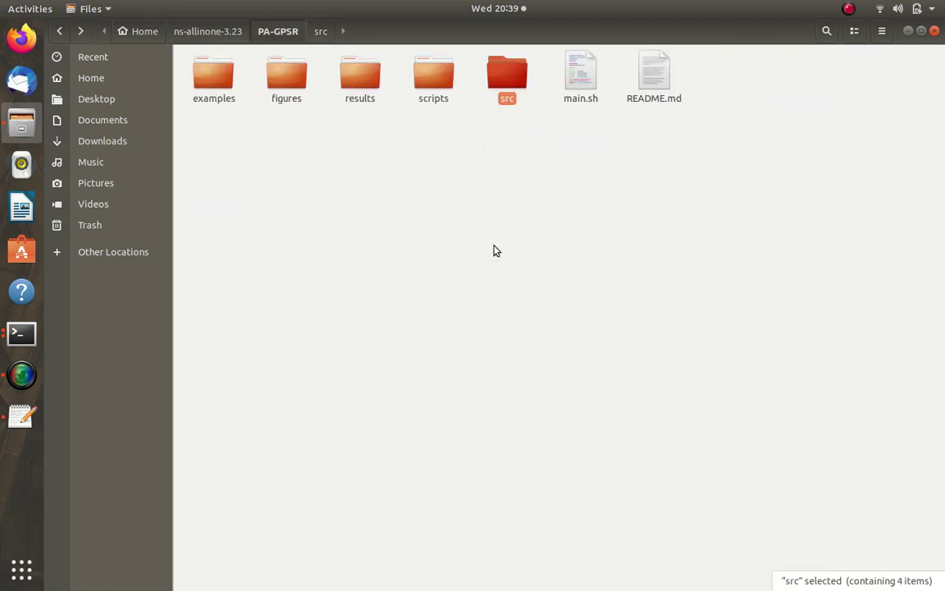
pyautogui.press('Left')
pyautogui.press('Left')
pyautogui.press('Left')
pyautogui.press('Left')
pyautogui.press('Return')
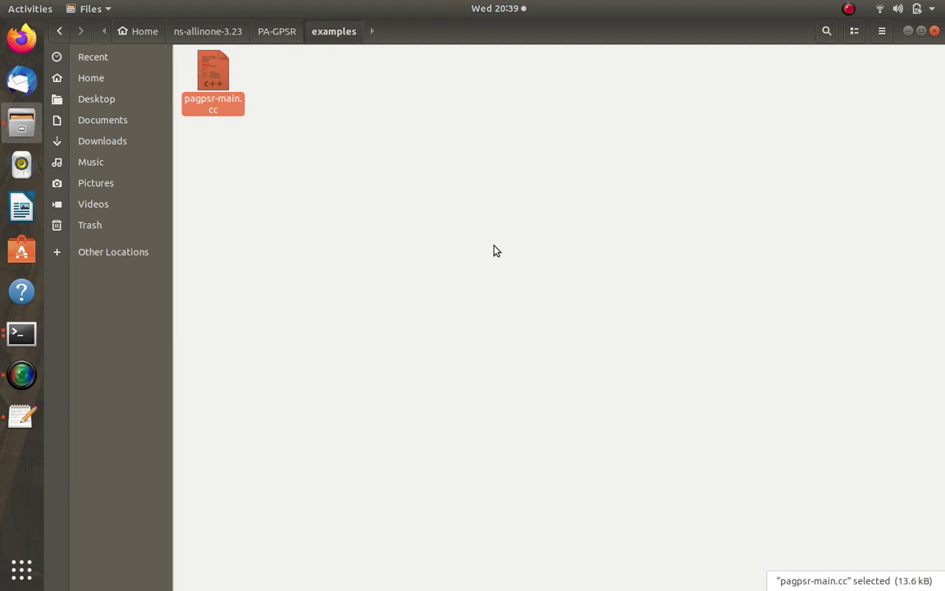
# Paste pagpsr-main.cc into the scratch folder of ns-3.23 inside ns-allinone-3.23
pyautogui.hotkey('alt', 'Left')
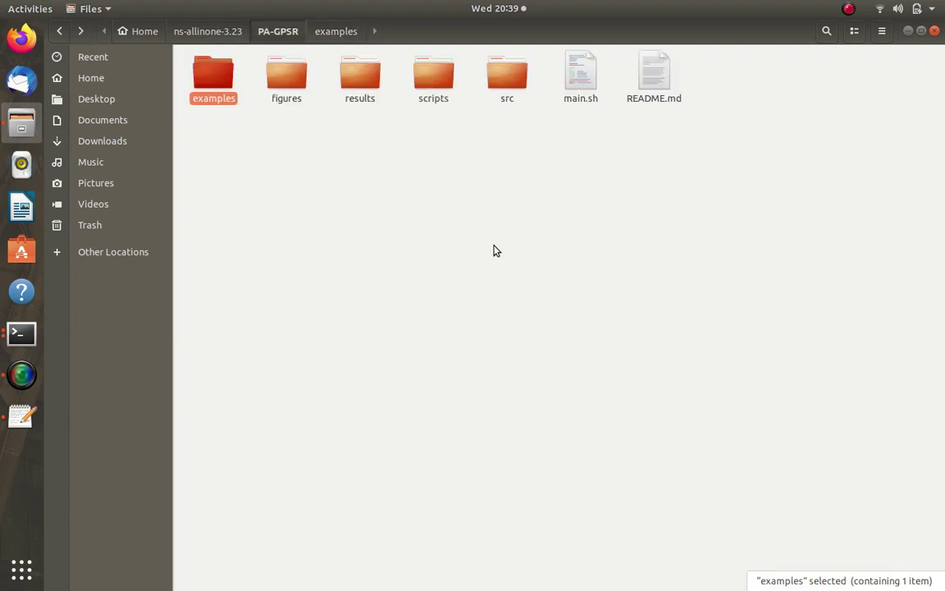
pyautogui.click(242, 32)
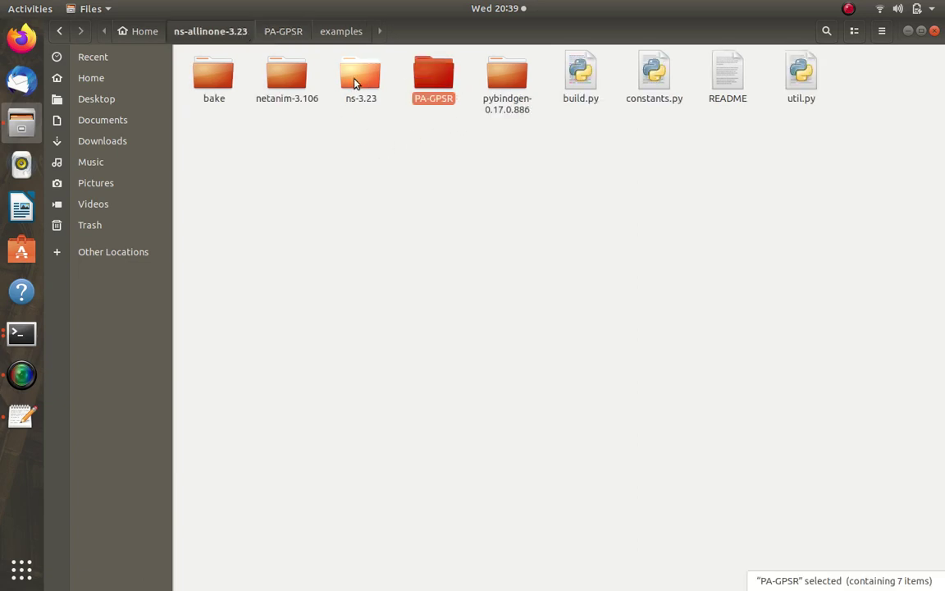
pyautogui.doubleClick(355, 83)
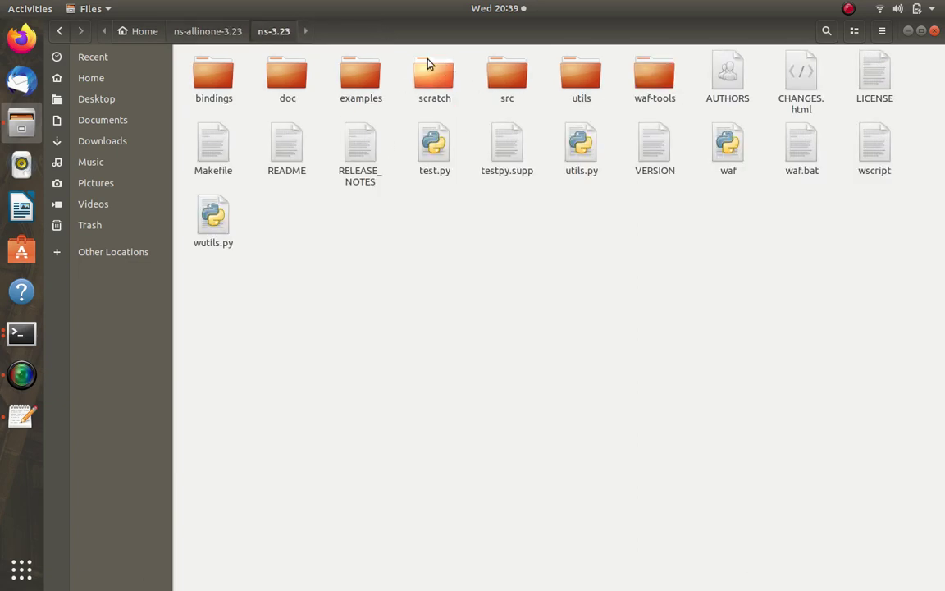
pyautogui.doubleClick(428, 66)
pyautogui.hotkey('ctrl', 'v')
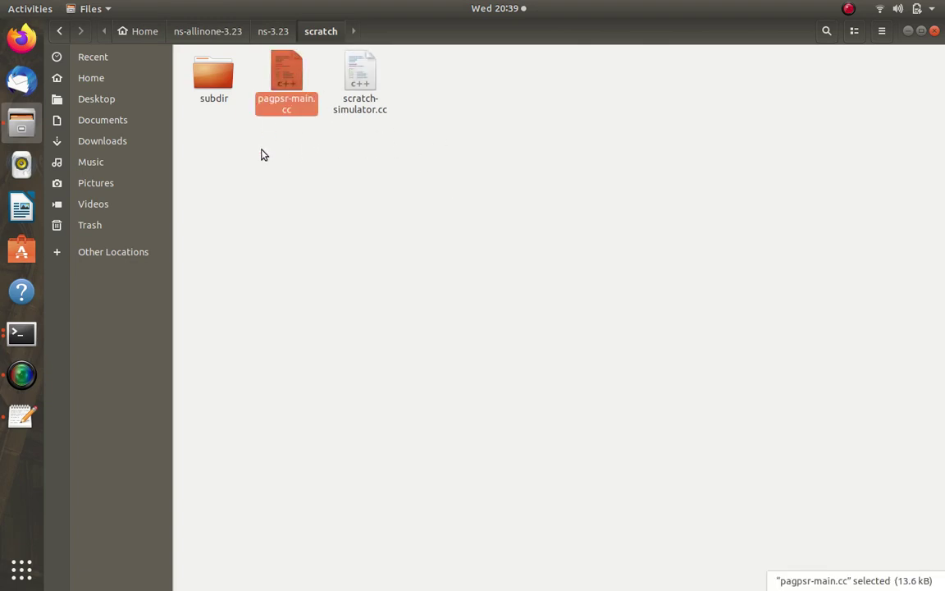
# Return to the PA-GPSR folder and copy the figures, results and scripts folders together with main.sh
pyautogui.hotkey('alt', 'Left')
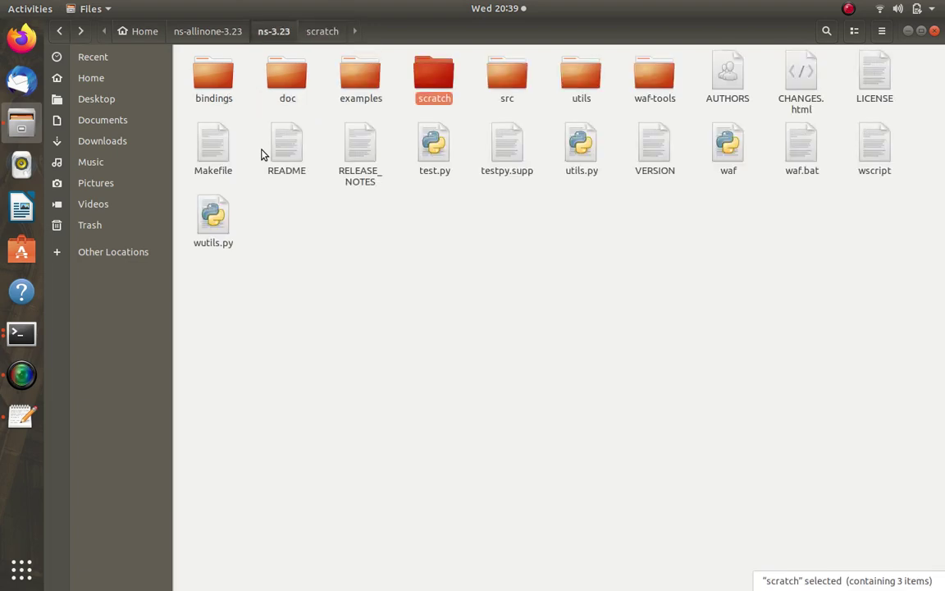
pyautogui.press('Right')
pyautogui.press('Left')
pyautogui.press('Right')
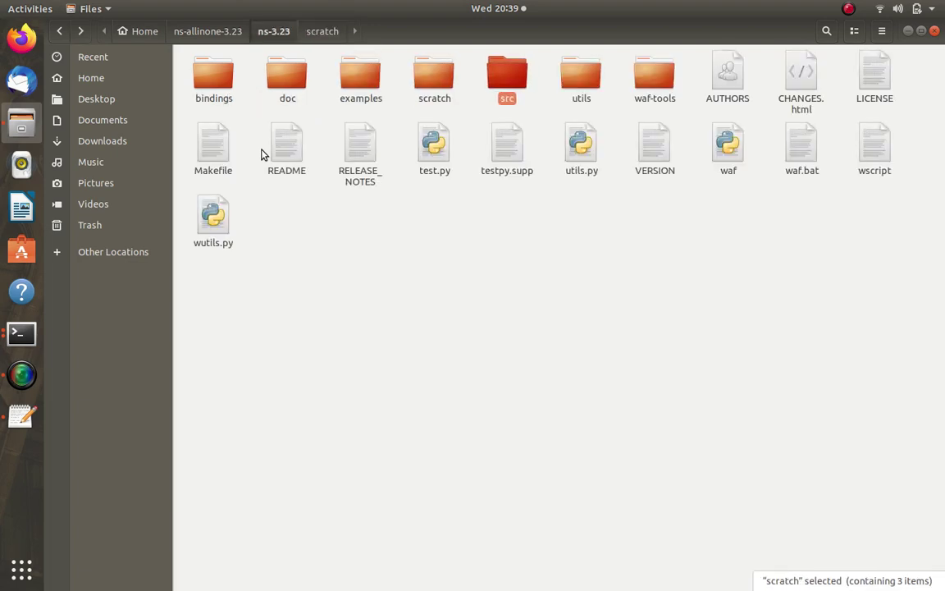
pyautogui.hotkey('alt', 'Up')
pyautogui.press('Right')
pyautogui.press('Return')
pyautogui.press('Right')
pyautogui.press('Right')
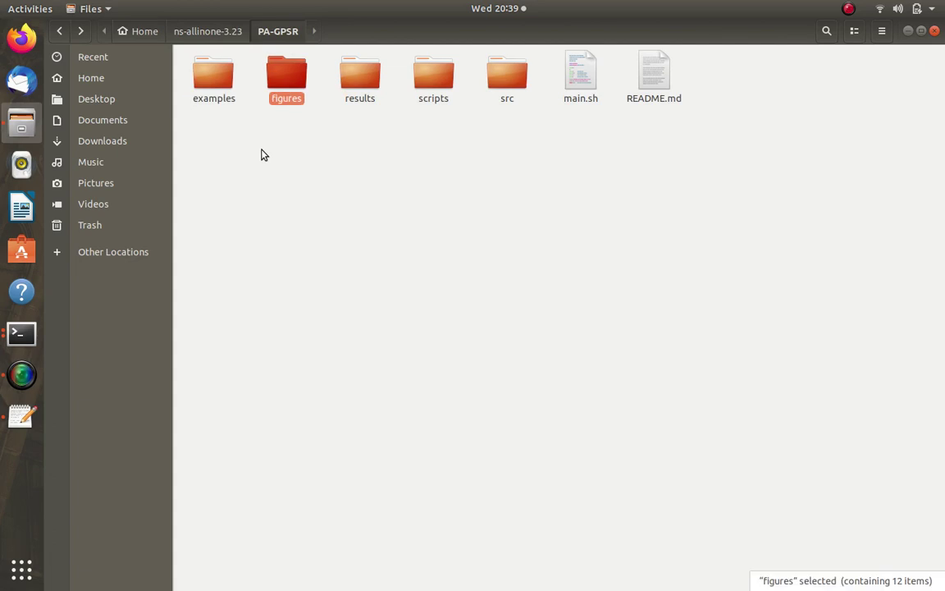
pyautogui.hotkey('shift', 'Right')
pyautogui.hotkey('shift', 'Right')
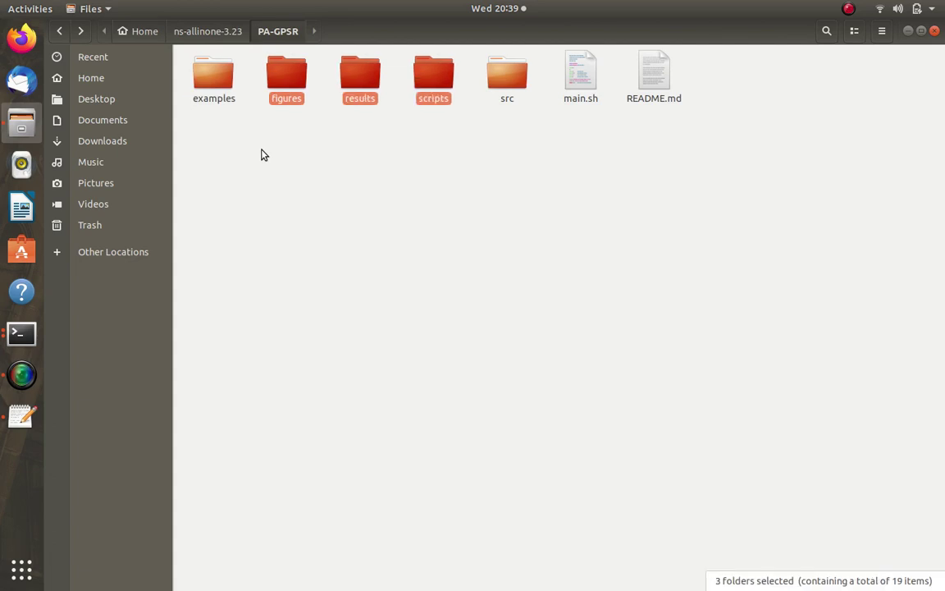
pyautogui.keyDown('ctrl'); pyautogui.click(573, 87); pyautogui.keyUp('ctrl')
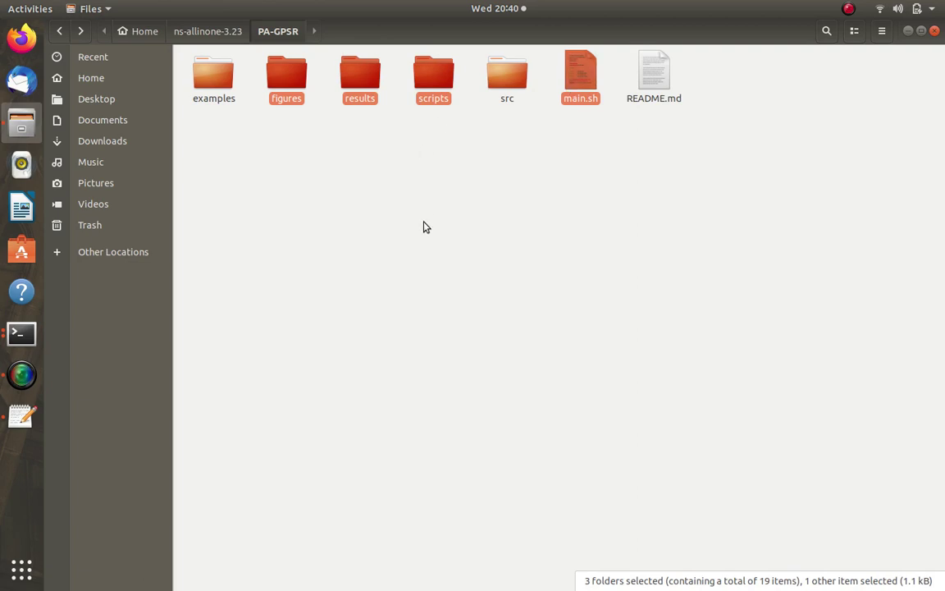
pyautogui.click(377, 184)
# Paste the copied figures, results and scripts folders and main.sh into ns-3.23 and check the pasted items
pyautogui.click(222, 31)
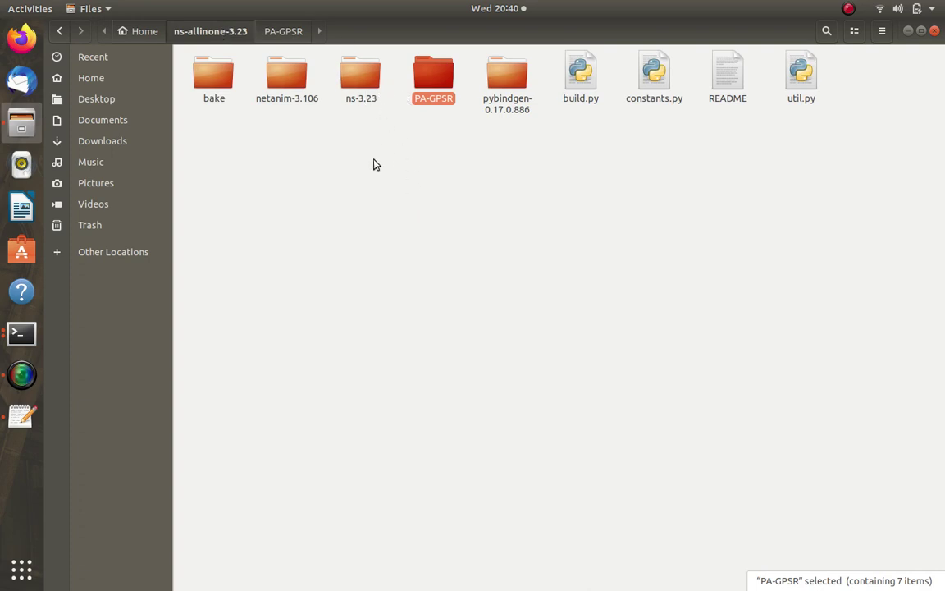
pyautogui.doubleClick(361, 79)
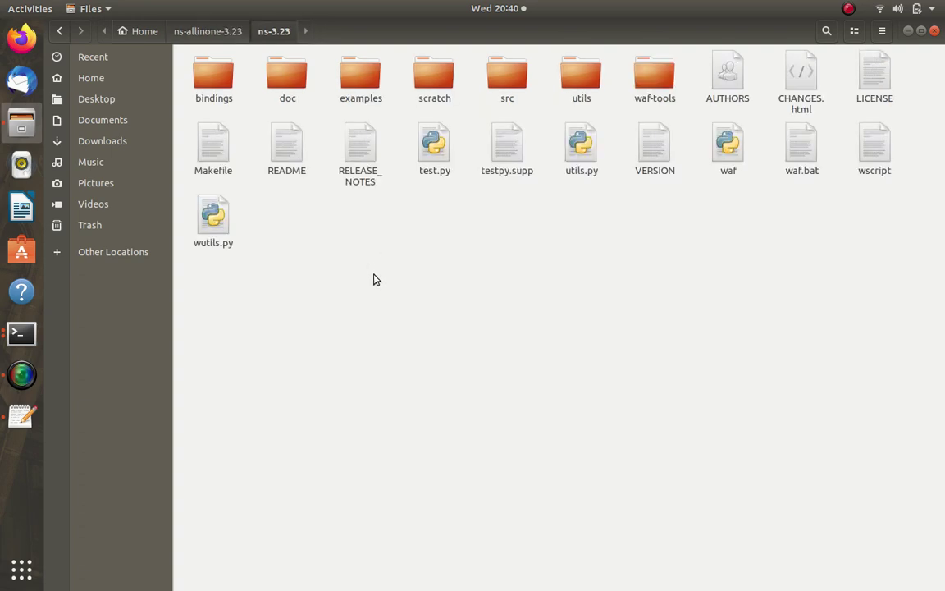
pyautogui.hotkey('ctrl', 'v')
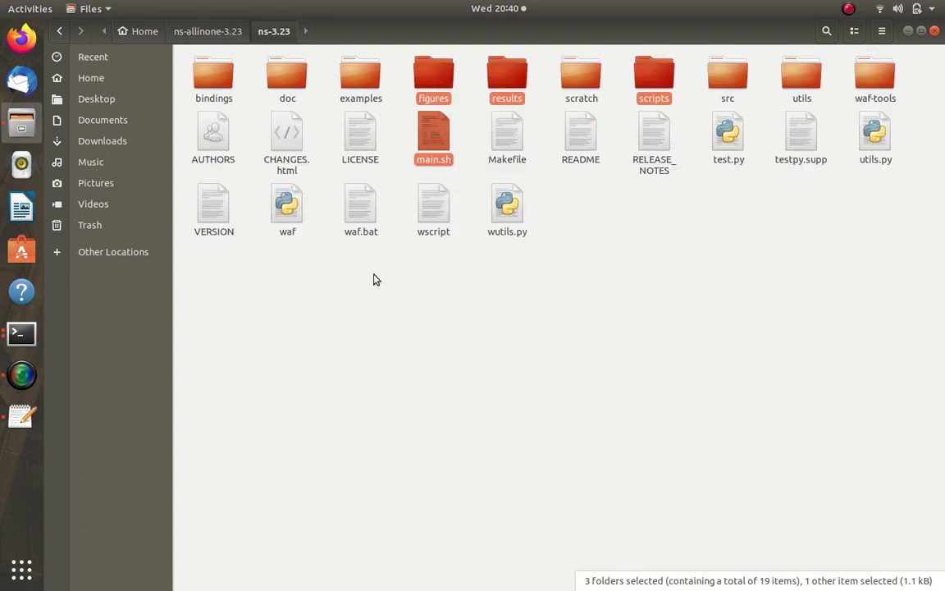
pyautogui.click(464, 99)
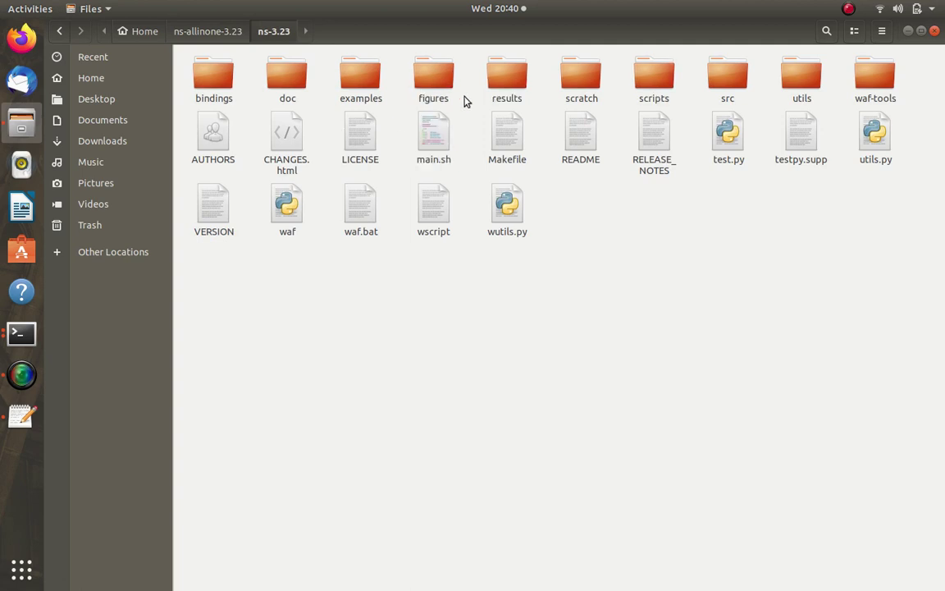
pyautogui.click(443, 135)
pyautogui.click(657, 76)
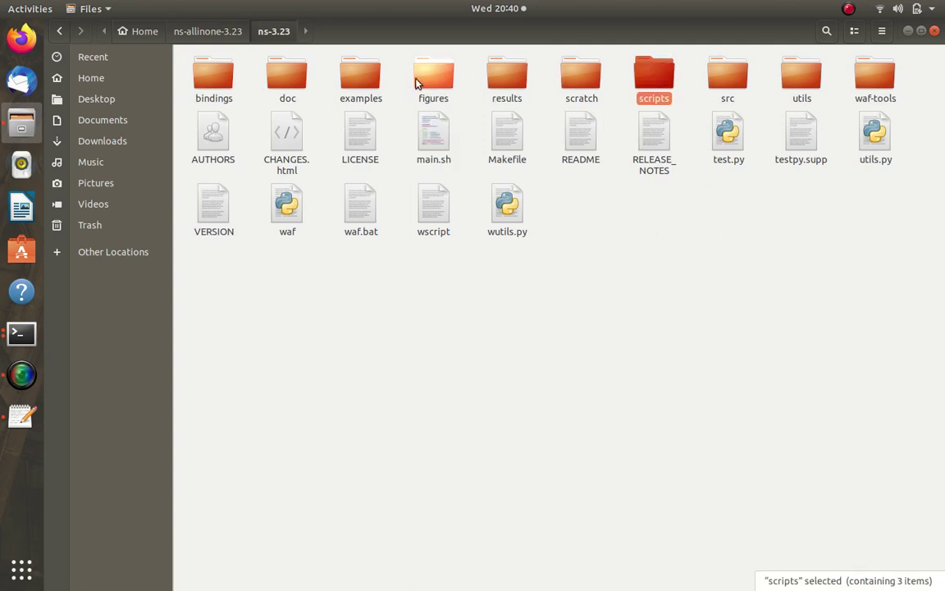
pyautogui.click(552, 404)
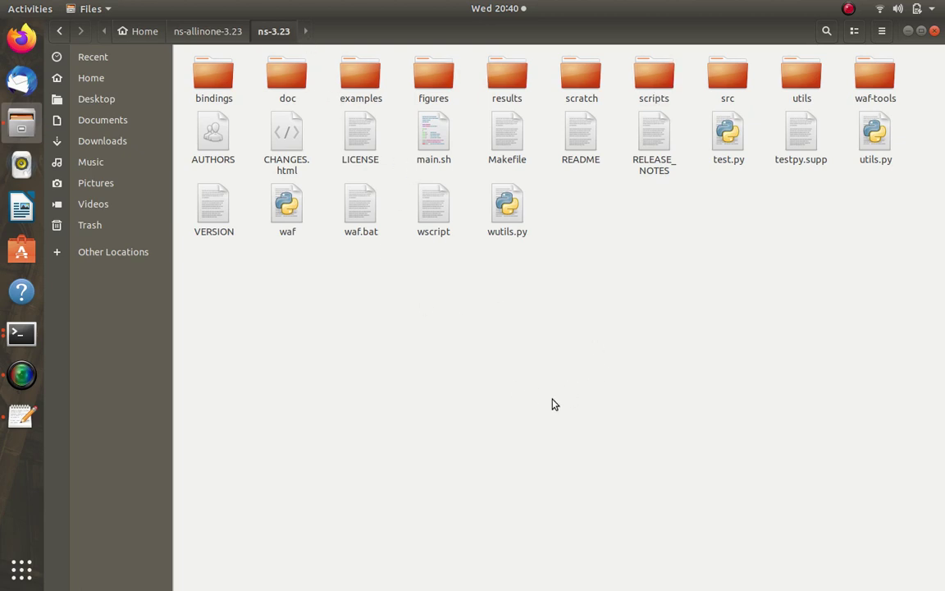
# In the Text Editor's GPSR notes, add and save cp commands for PA-GPSR's src to ns-3.23/src/, examples to ns-3.23/scratch/, and results, figures, scripts, main.sh to ns-3.23/
pyautogui.hotkey('alt', 'Tab')
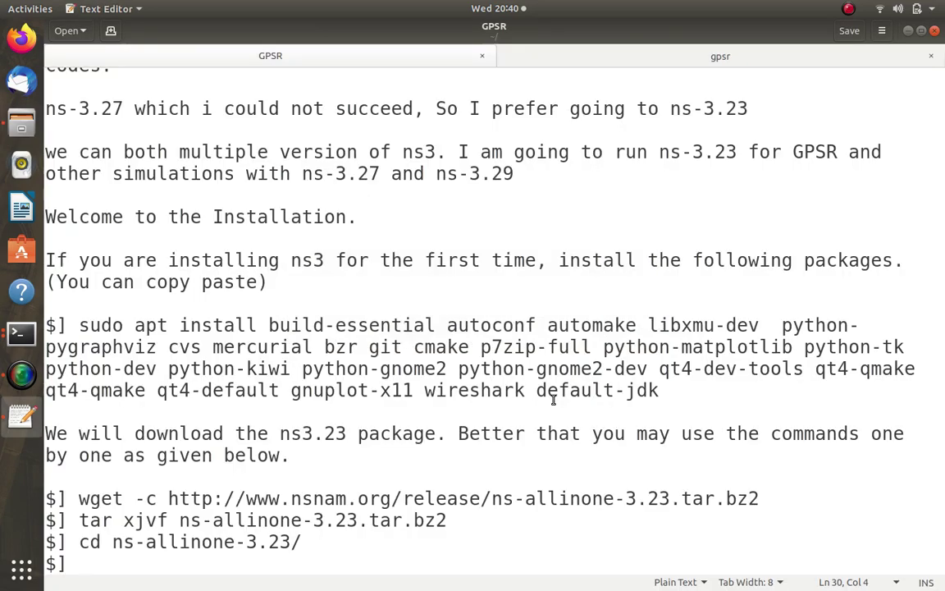
pyautogui.press('BackSpace')
pyautogui.press('BackSpace')
pyautogui.scroll(-1, 160, 366)
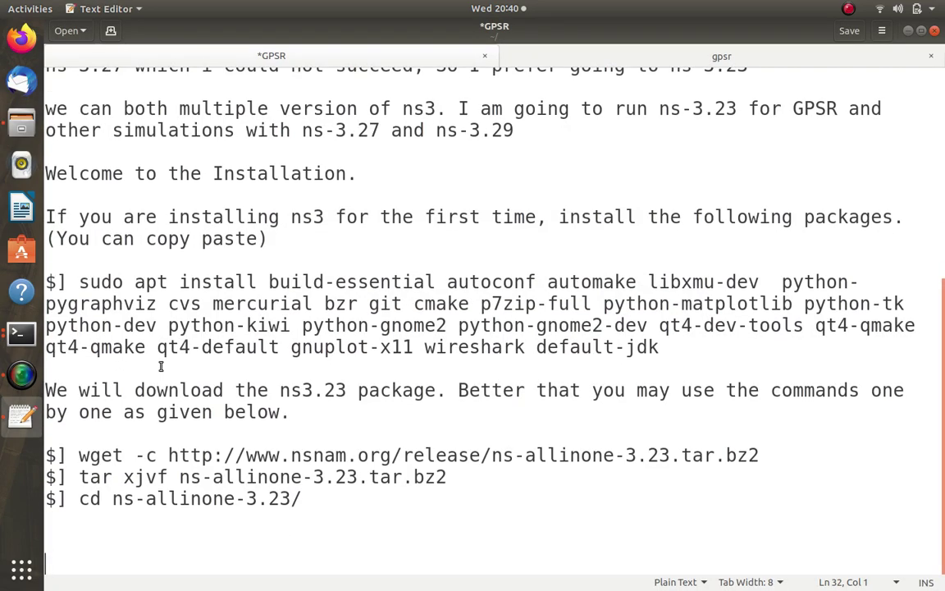
pyautogui.write('$] cp -a PA-GPSR/src/. ns-3.23/src/ $] cp -a PA-GPSR/examples/. ns-3.23/scratch/ $] cp -a PA-GPSR/results/ ns-3.23/ $] cp -a PA-GPSR/figures/ ns-3.23/ $] cp -a PA-GPSR/scripts/ ns-3.23/ $] cp PA-GPSR/main.sh ns-3.23/')
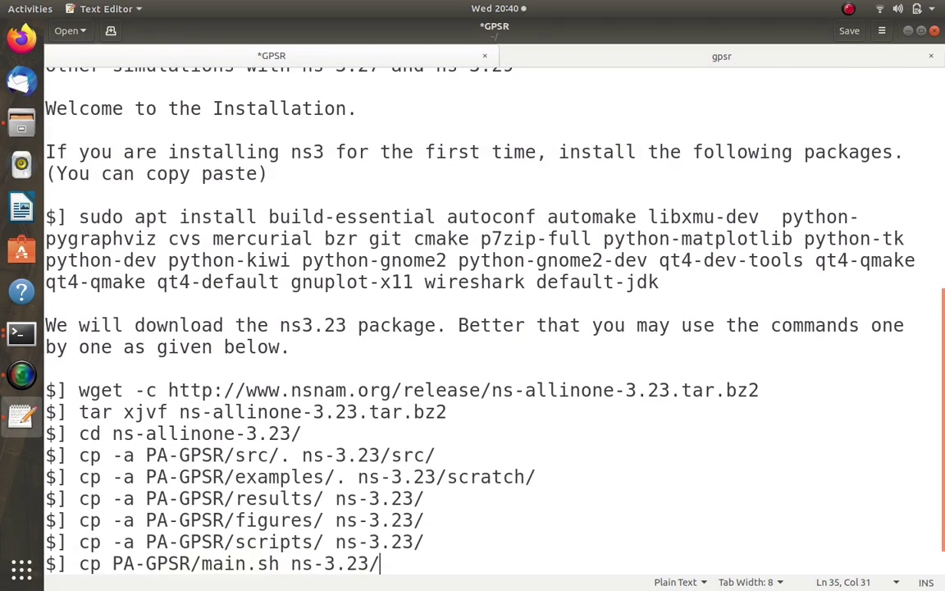
pyautogui.hotkey('ctrl', 's')
pyautogui.scroll(-1, 338, 435)
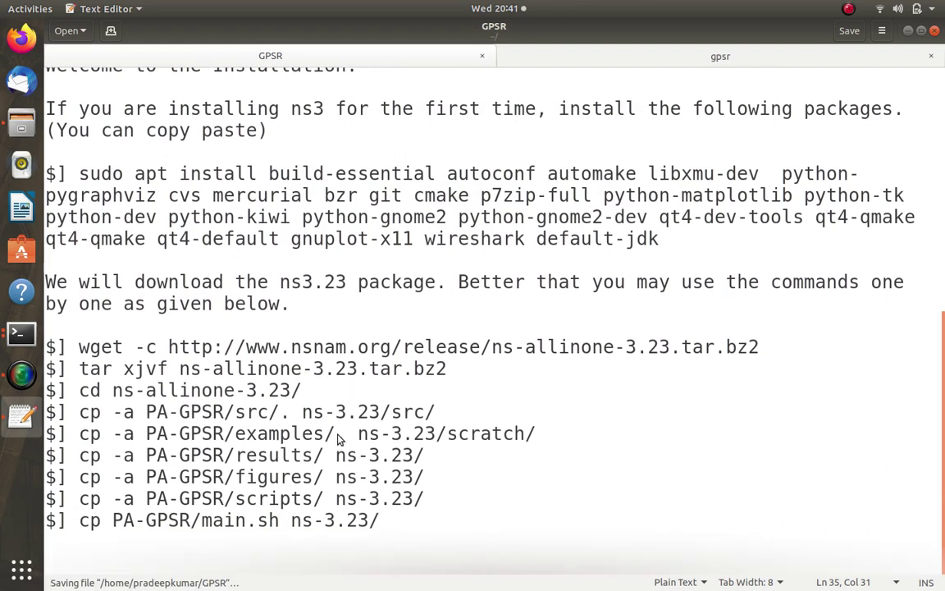
# Insert the line "The following are the commands to copy the folder to ns3 folders" above the cp commands
pyautogui.click(322, 390)
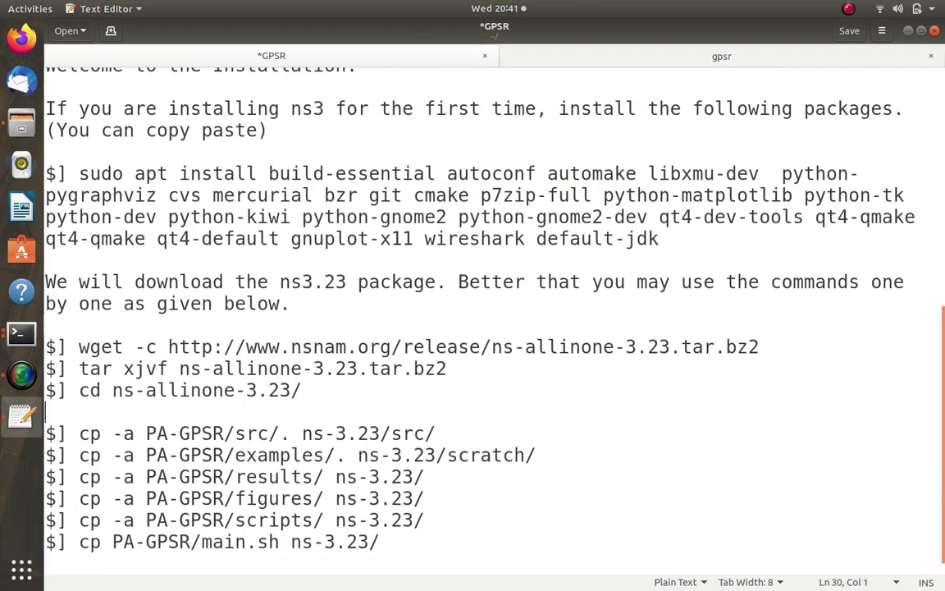
pyautogui.press('Return')
pyautogui.write('The foll')
pyautogui.write('owing are the')
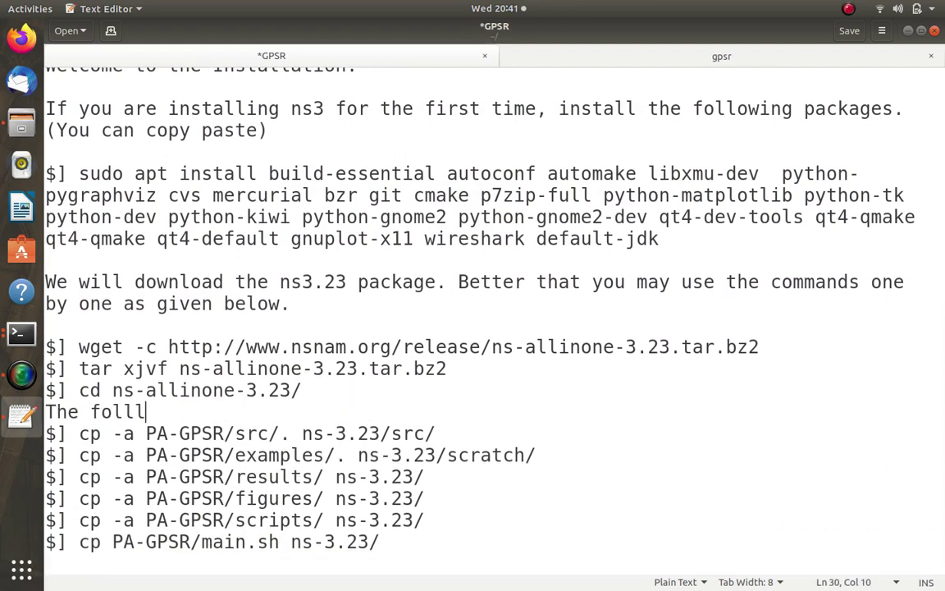
pyautogui.write(' comm')
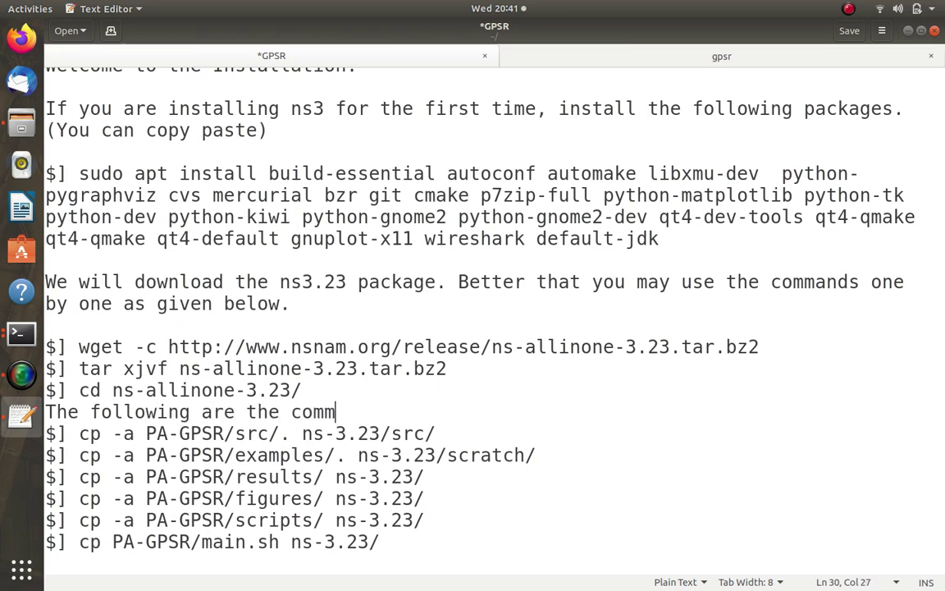
pyautogui.write('ands to copy the folder ')
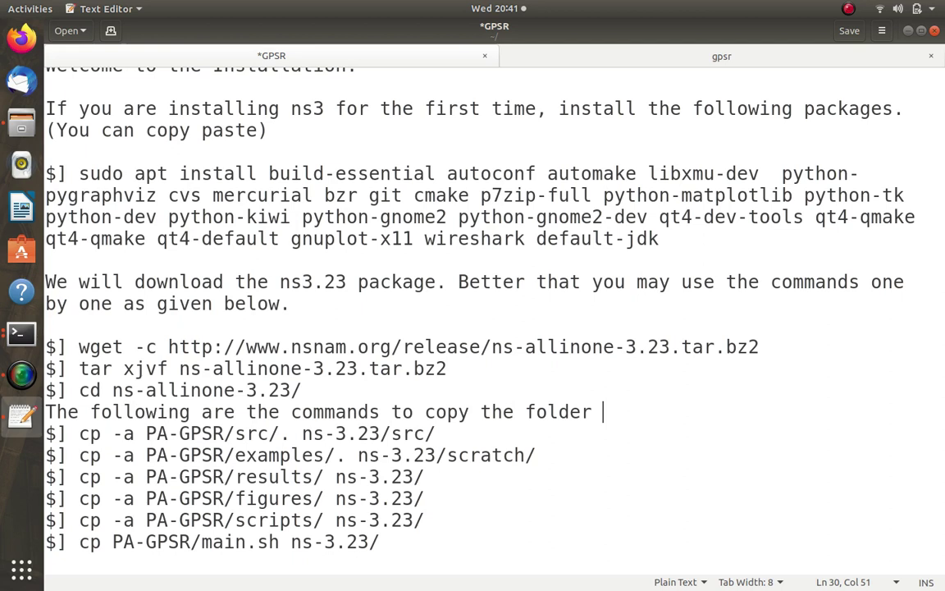
pyautogui.write('to ns3 fo')
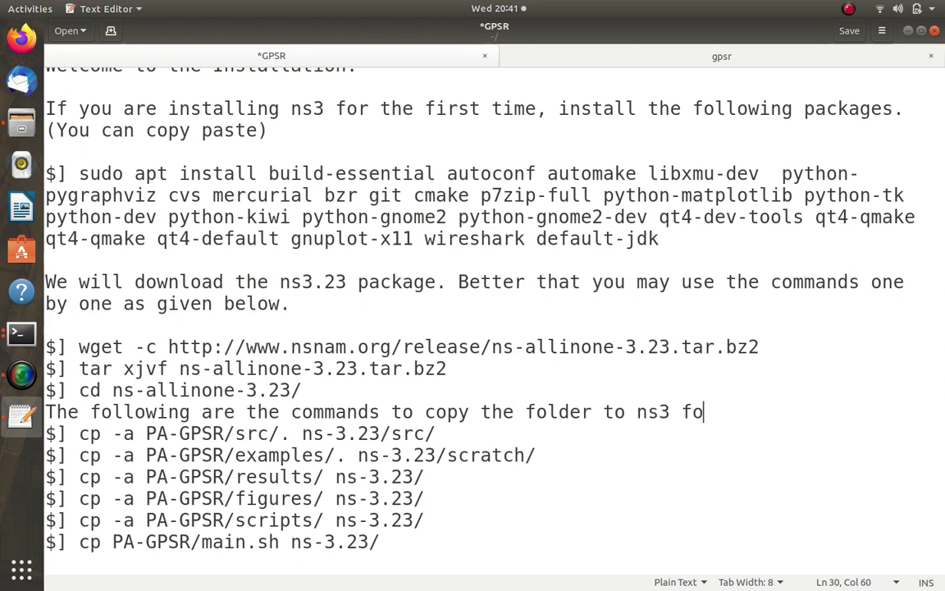
pyautogui.write('lders')
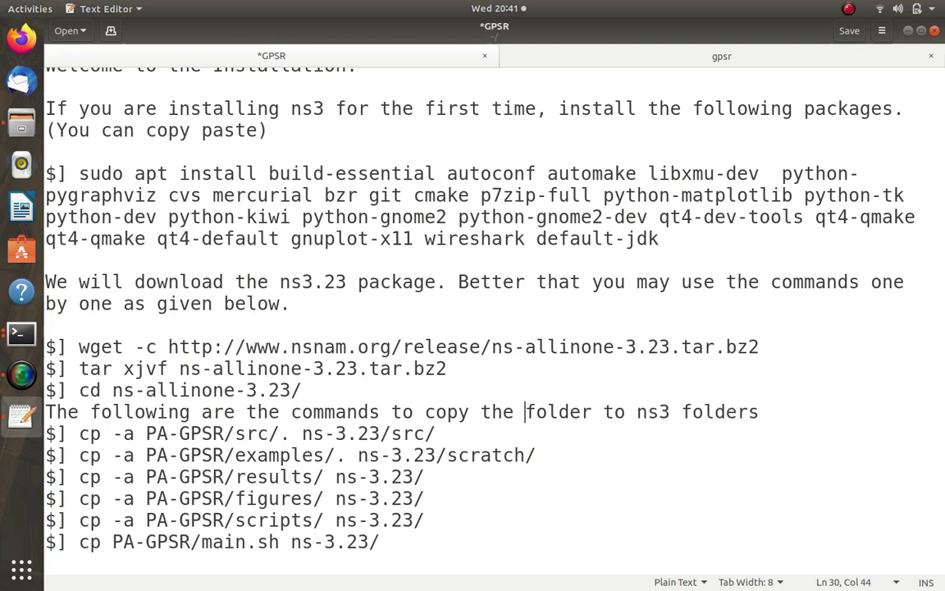
# Insert "PA GPSR" before the word "folder" in the sentence introducing the copy commands
pyautogui.write('PA GPST')
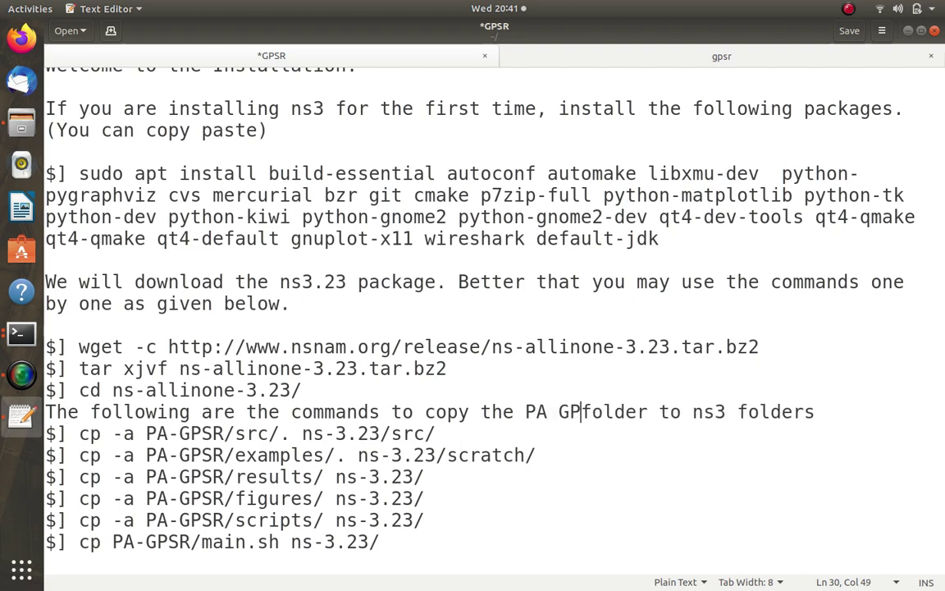
pyautogui.press('BackSpace')
pyautogui.press('BackSpace')
pyautogui.write('R')
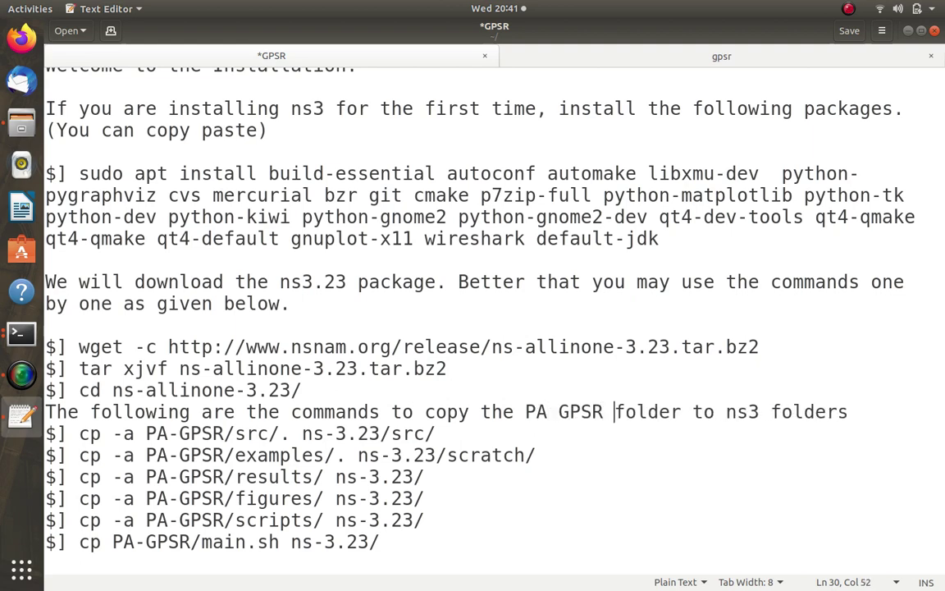
pyautogui.press('Down')
pyautogui.press('Up')
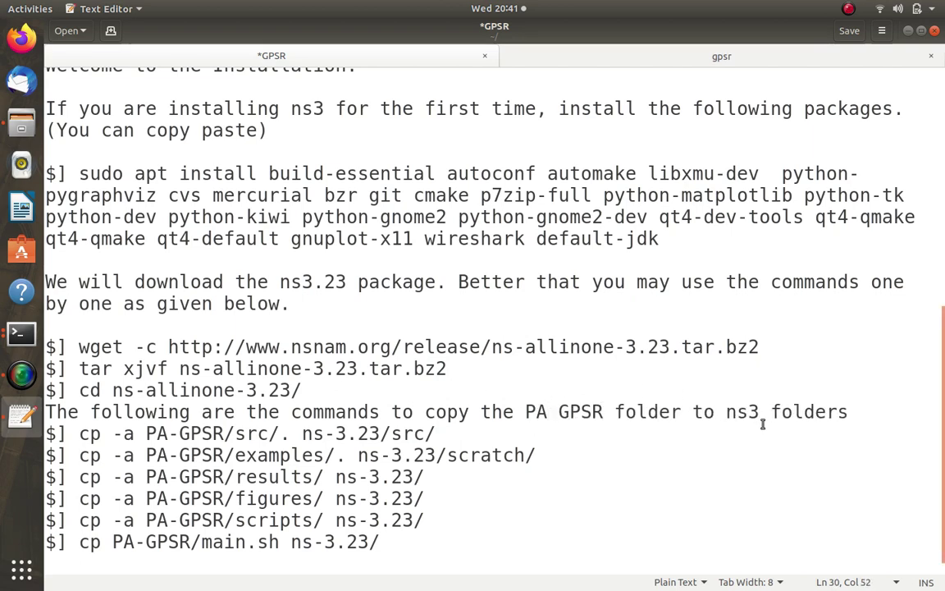
# Complete the introductory line with ". I have shown how to copy in GUI."
pyautogui.click(854, 422)
pyautogui.write('. I ha')
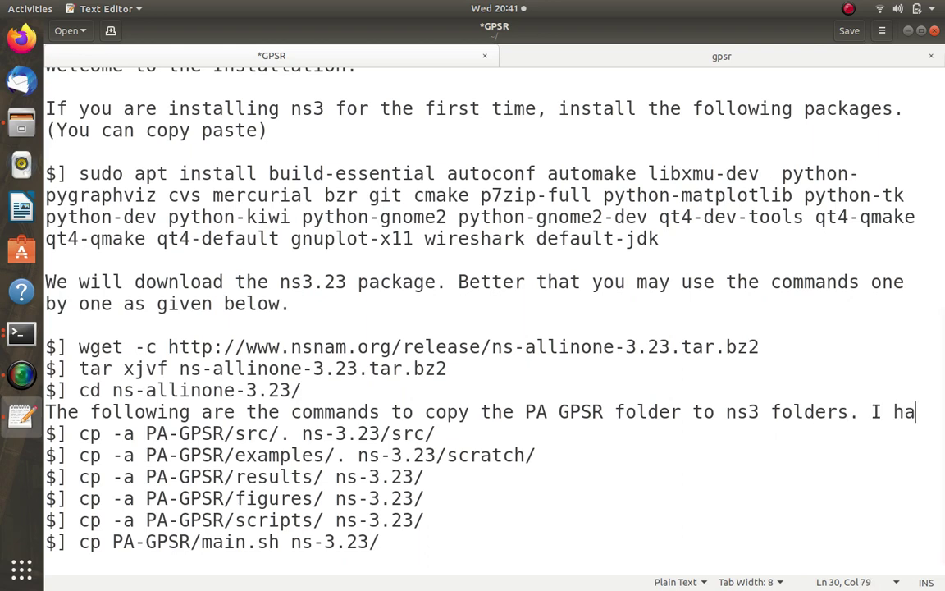
pyautogui.write('ve show')
pyautogui.write('w to c')
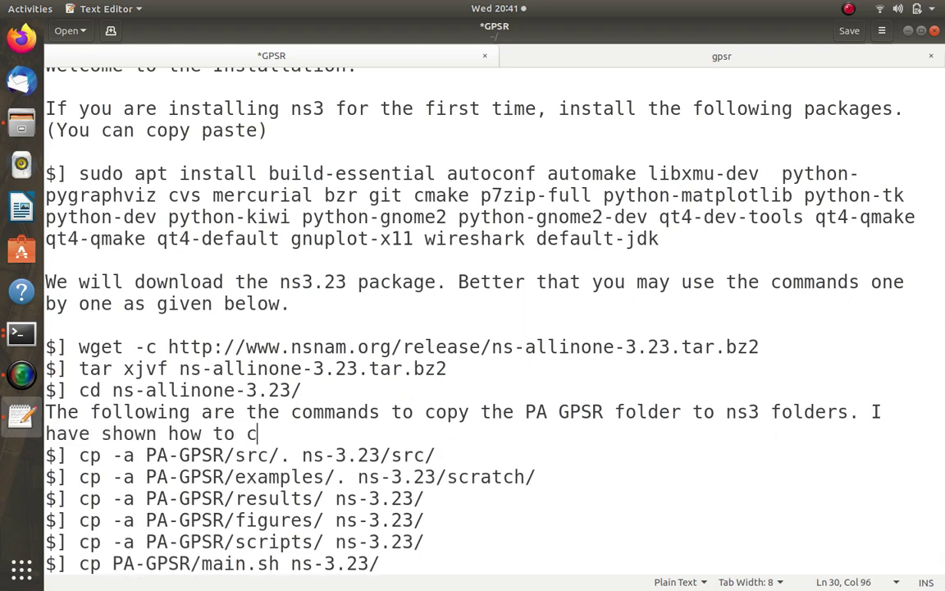
pyautogui.write('opy i')
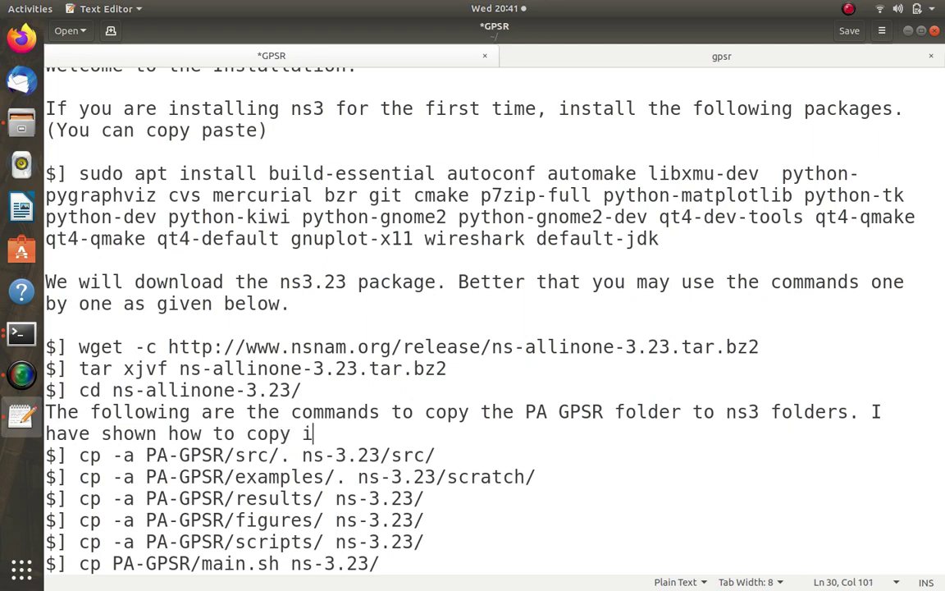
pyautogui.write('n GUI.')
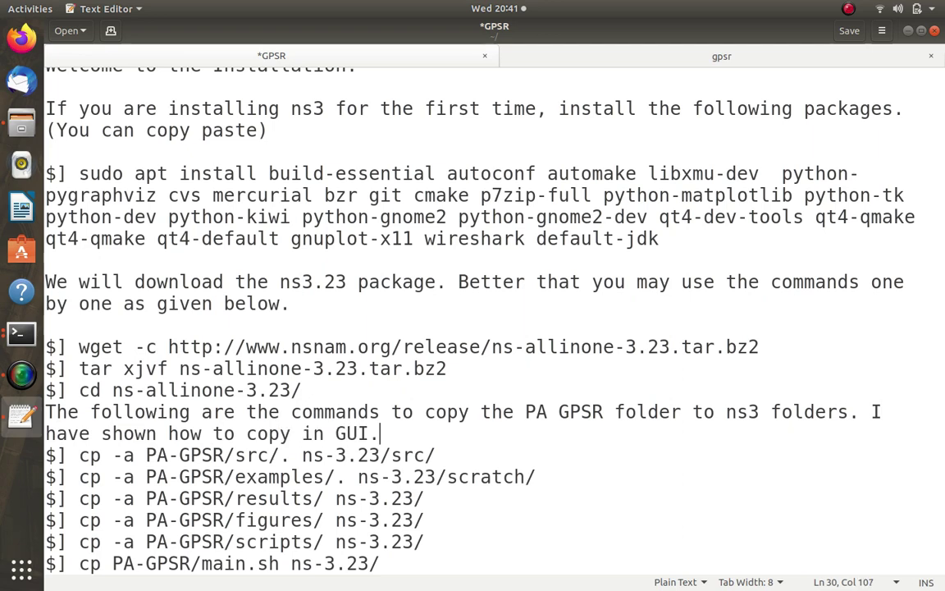
# Add blank lines after the main.sh copy command at the end of the notes and save the file
pyautogui.click(380, 498)
pyautogui.press('Return')
pyautogui.press('Return')
pyautogui.press('Return')
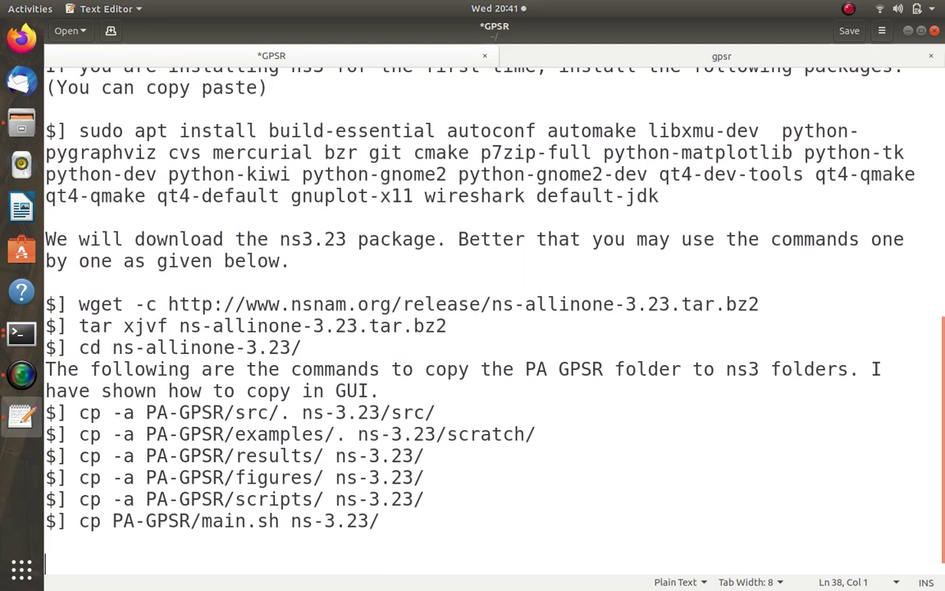
pyautogui.hotkey('ctrl', 's')
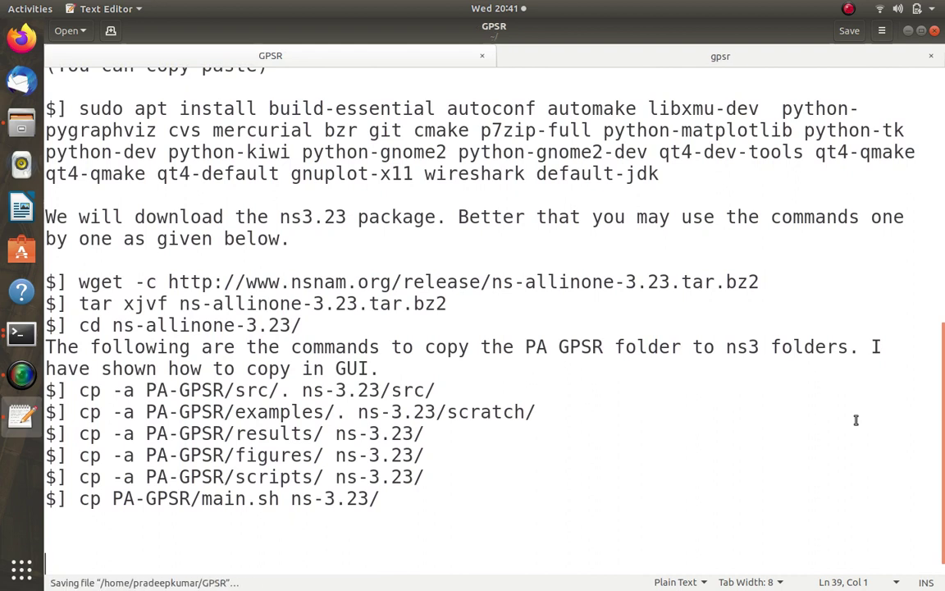
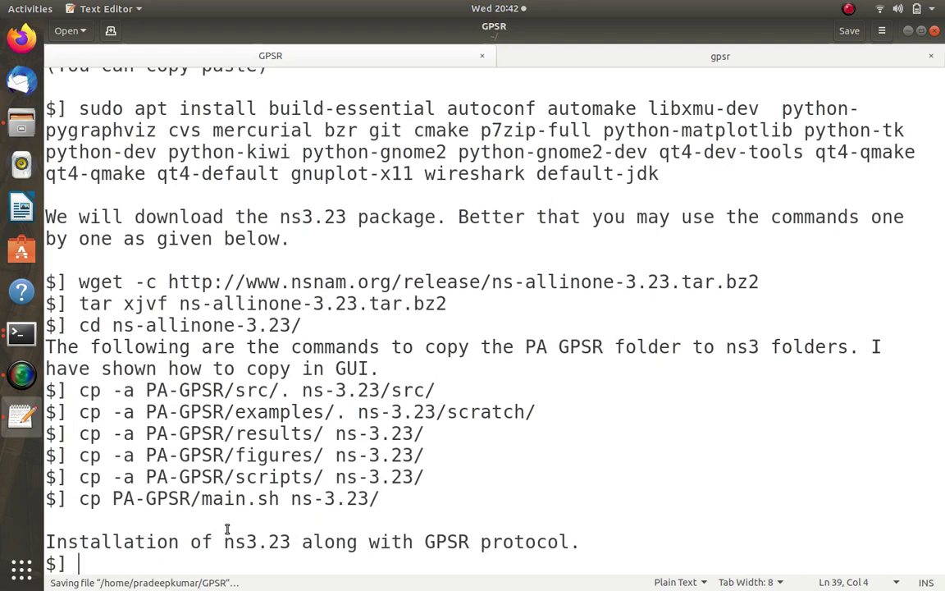
# Replace the empty "$]" prompt under the ns3.23 with GPSR installation heading with "Open a Terminal" and leave a blank line
pyautogui.scroll(-1, 385, 257)
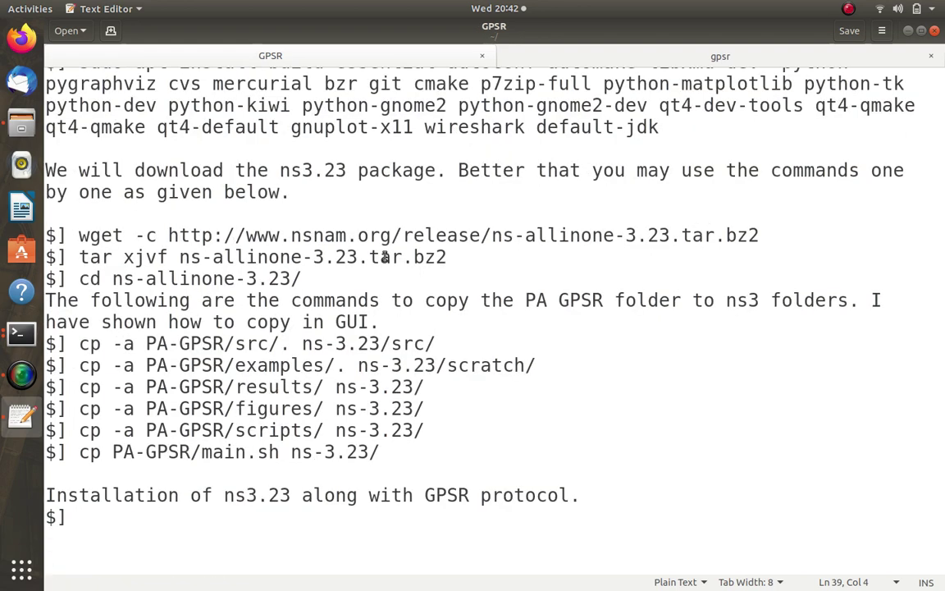
pyautogui.press('BackSpace')
pyautogui.press('BackSpace')
pyautogui.press('BackSpace')
pyautogui.write('Open a T')
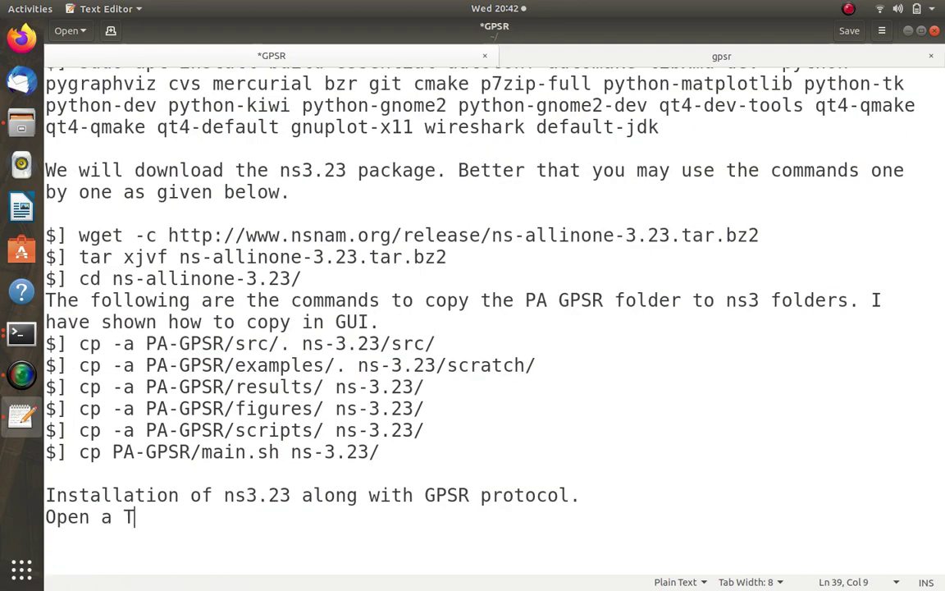
pyautogui.write('erminal')
pyautogui.press('Return')
pyautogui.press('Return')
# Add the command line "$] cd ns-allinone-3.23/ns-3.23" followed by an empty "$]" prompt, and save the notes
pyautogui.write('$')
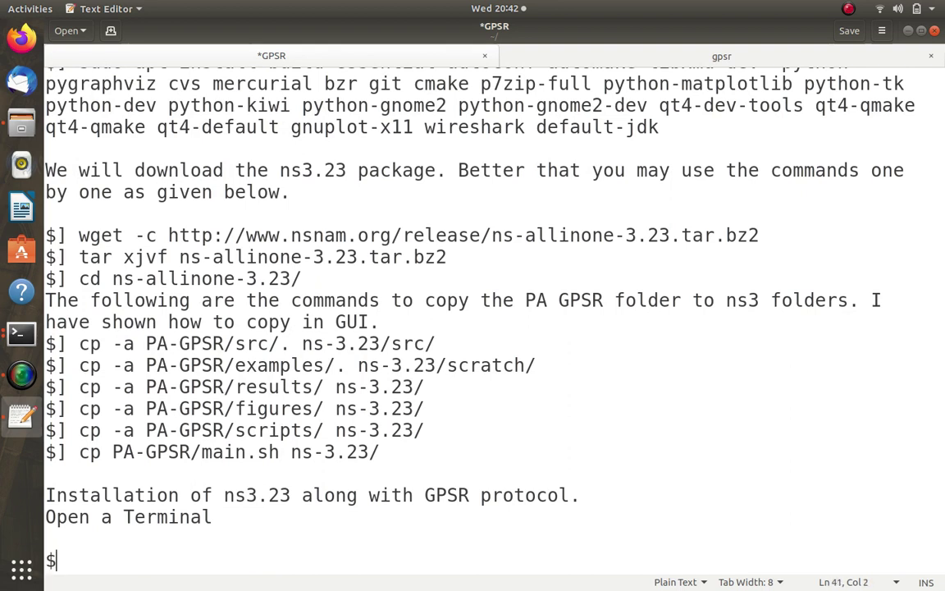
pyautogui.write('] cd ns')
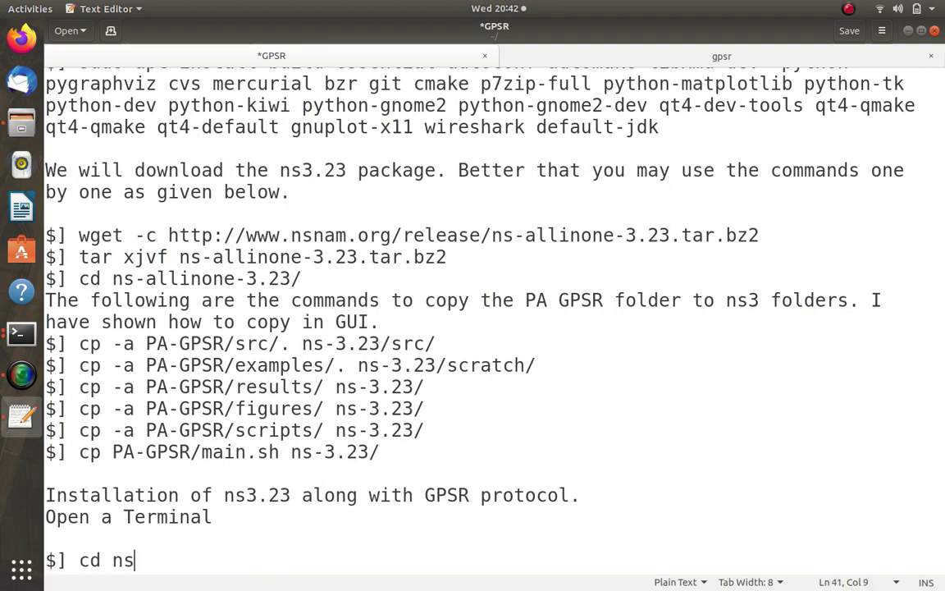
pyautogui.write('-allino')
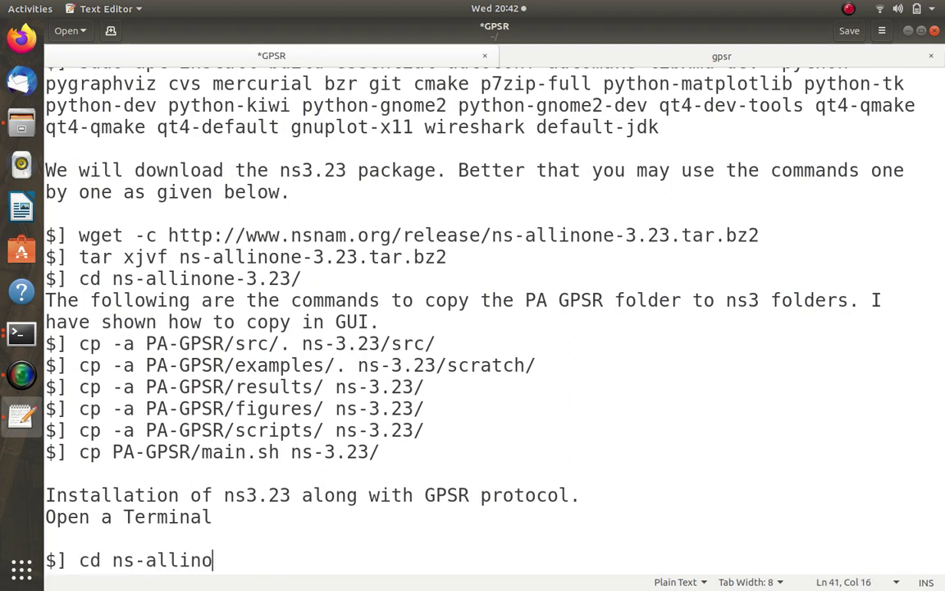
pyautogui.write('ne-3.23')
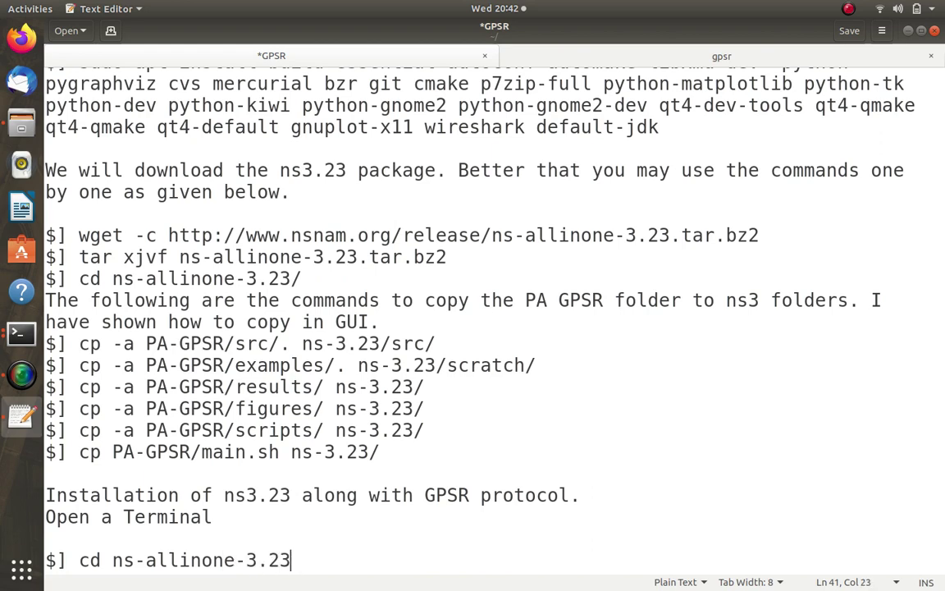
pyautogui.write('/ns-3.23')
pyautogui.press('Return')
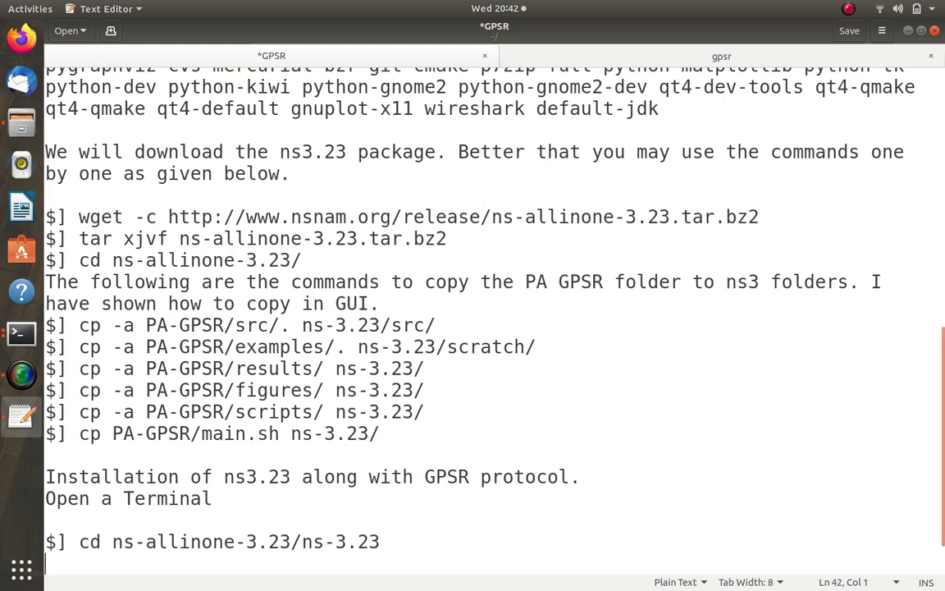
pyautogui.write('$]')
pyautogui.hotkey('ctrl', 's')
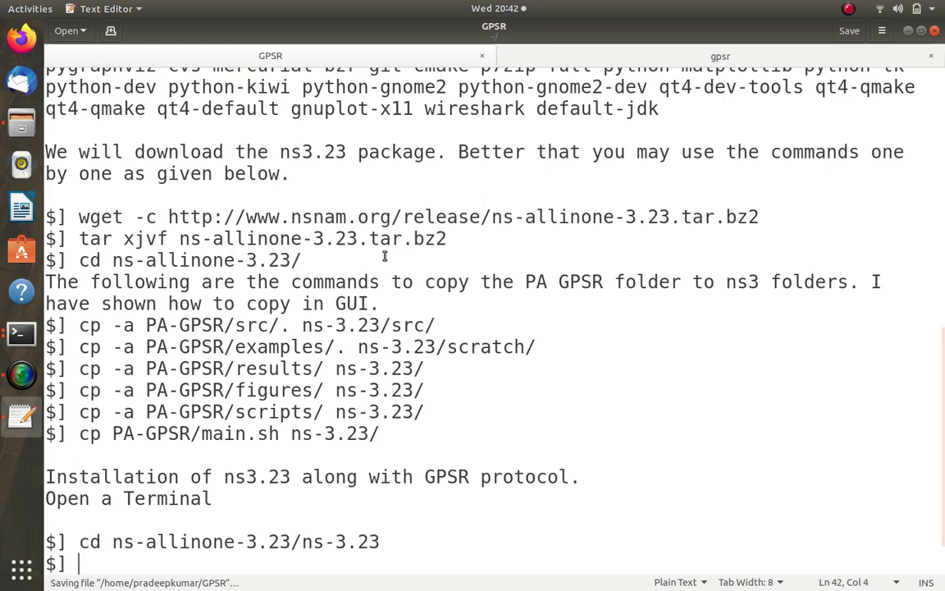
# Switch to the terminal, return to the home directory, list its contents and clear the screen
pyautogui.hotkey('alt', 'Tab')
pyautogui.hotkey('alt', 'Tab')
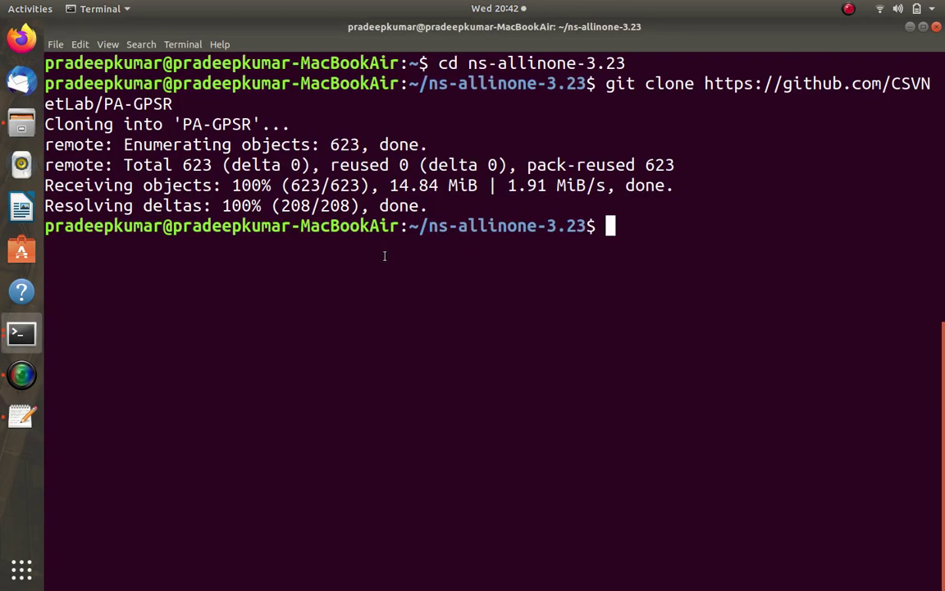
pyautogui.write('clear')
pyautogui.press('Return')
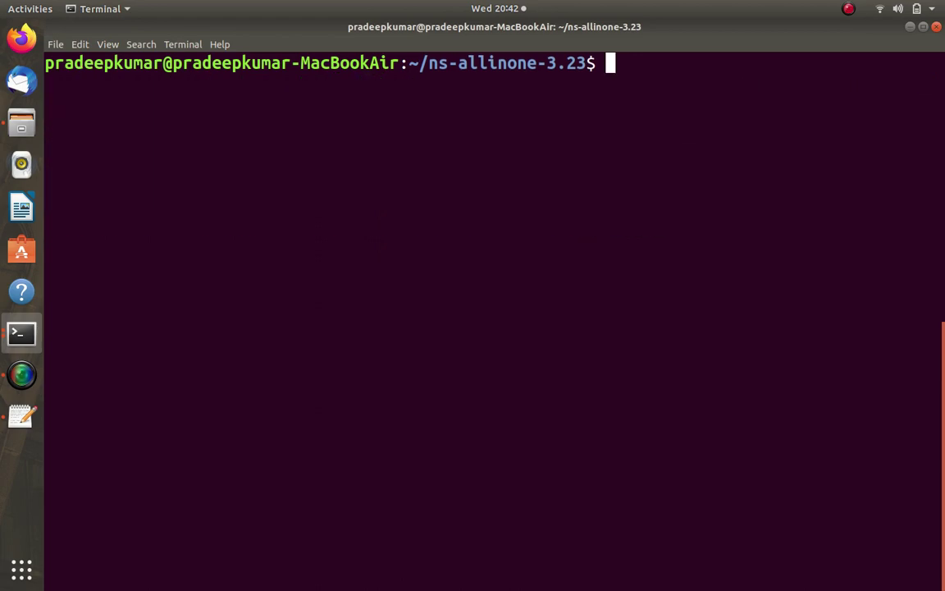
pyautogui.write('cd')
pyautogui.press('Return')
pyautogui.hotkey('ctrl', 'l')
pyautogui.write('ls')
pyautogui.press('Return')
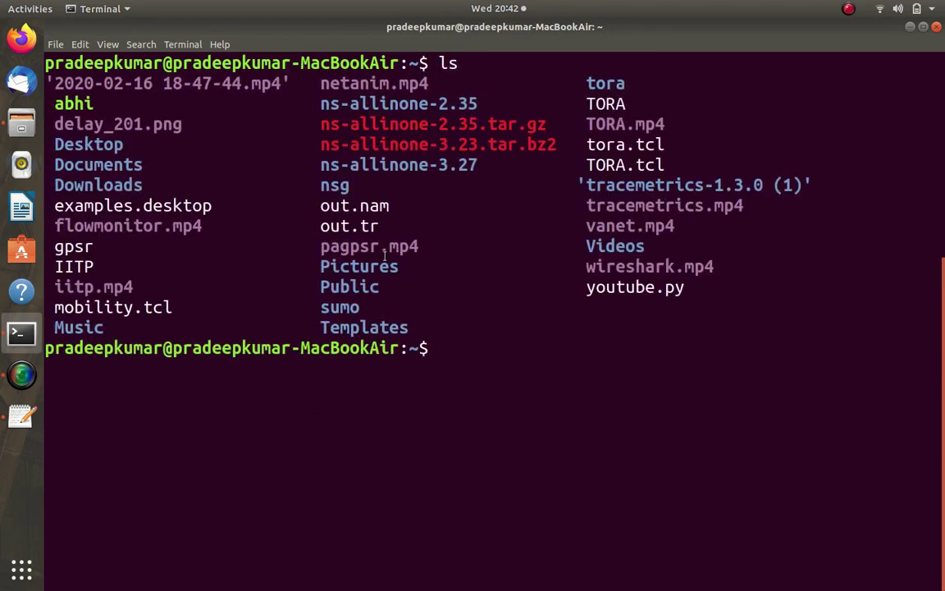
pyautogui.write('clear')
pyautogui.press('Return')
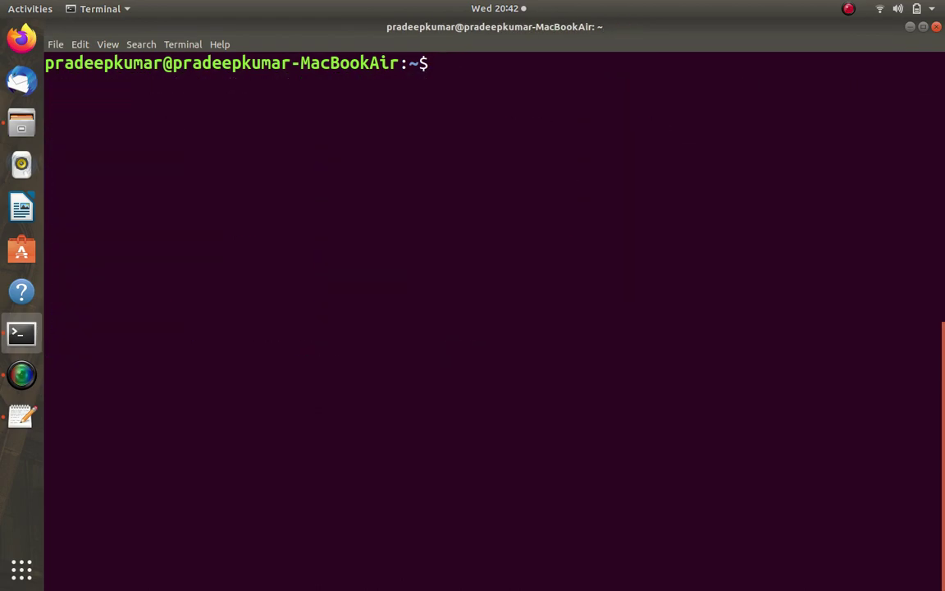
# Change the working directory to ns-allinone-3.23/ns-3.23/
pyautogui.write('cd ns')
pyautogui.press('Tab')
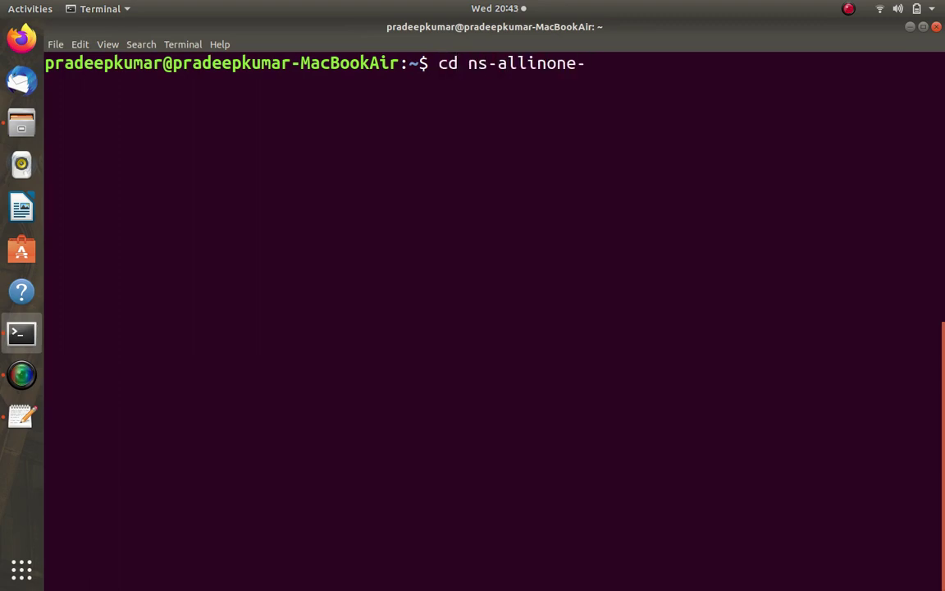
pyautogui.write('3.23')
pyautogui.press('Tab')
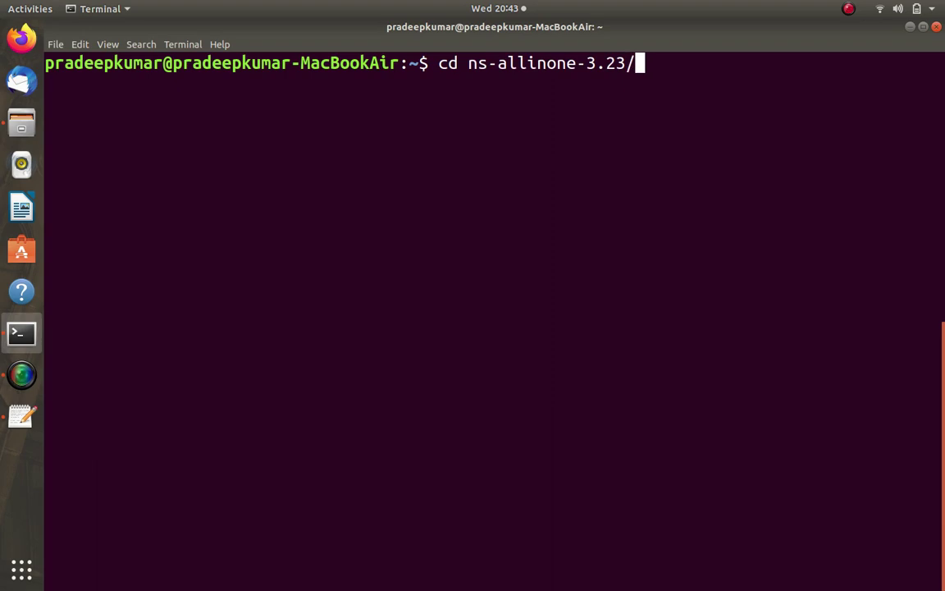
pyautogui.write('ns')
pyautogui.press('Tab')
pyautogui.press('Return')
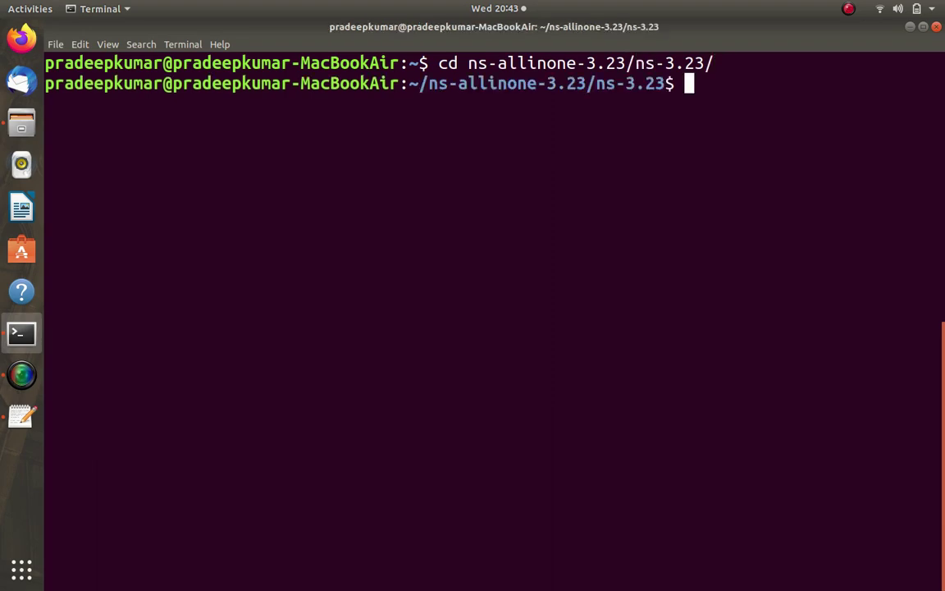
# Switch to the GPSR notes and write "$] ./build.py --enable-examples --enable-tests" below the cd command
pyautogui.hotkey('alt', 'Tab')
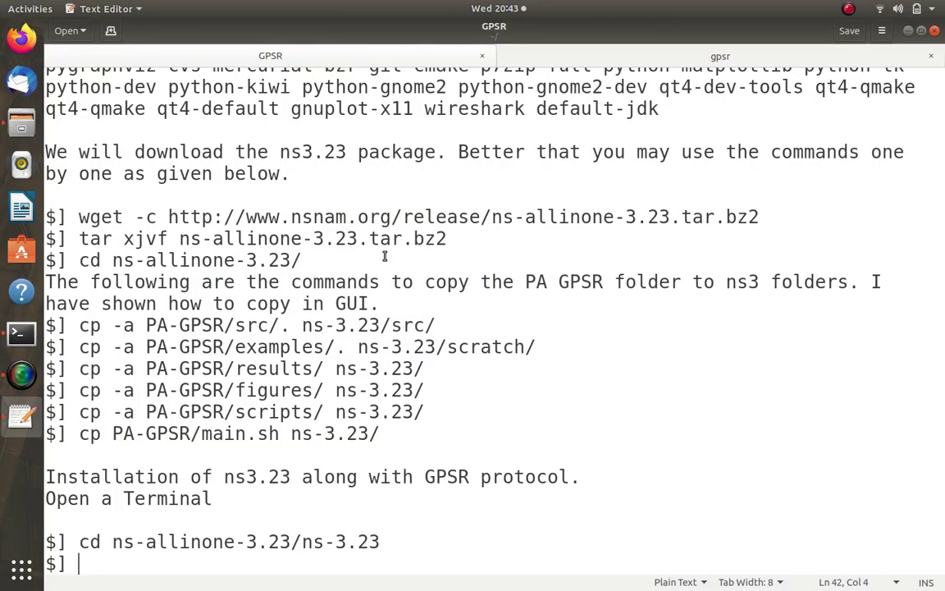
pyautogui.press('BackSpace')
pyautogui.press('BackSpace')
pyautogui.press('BackSpace')
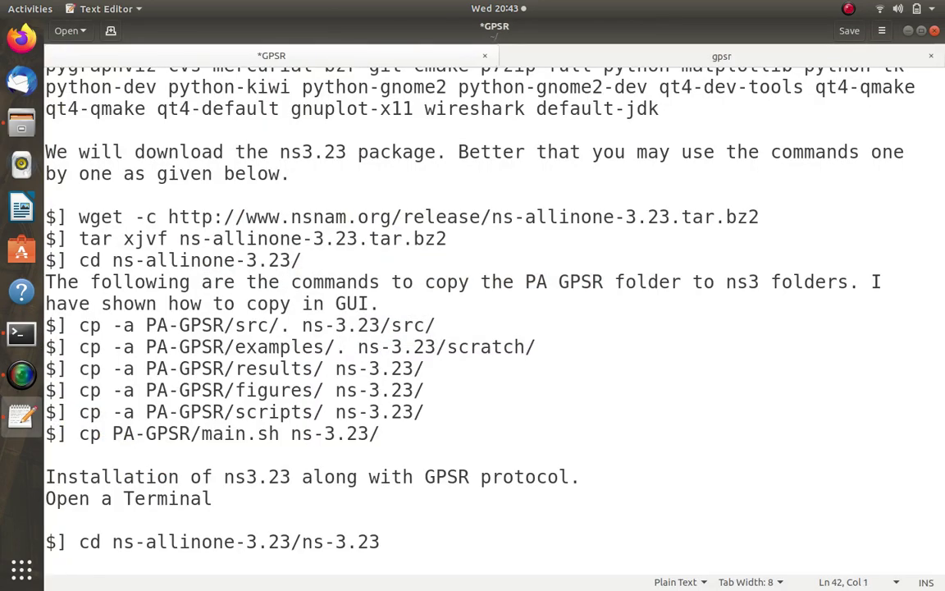
pyautogui.write('$] ./waf')
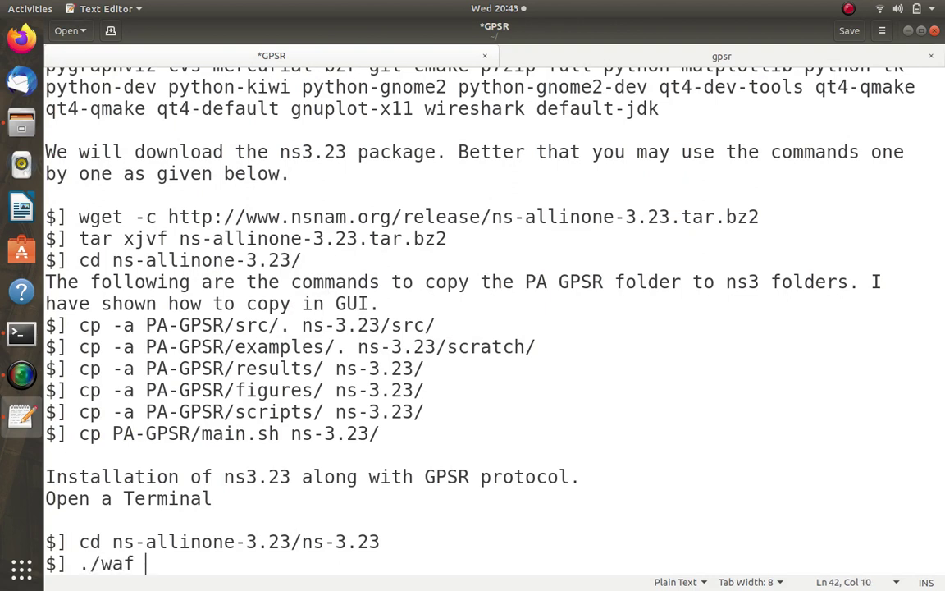
pyautogui.press('BackSpace')
pyautogui.press('BackSpace')
pyautogui.press('BackSpace')
pyautogui.press('BackSpace')
pyautogui.write('bu')
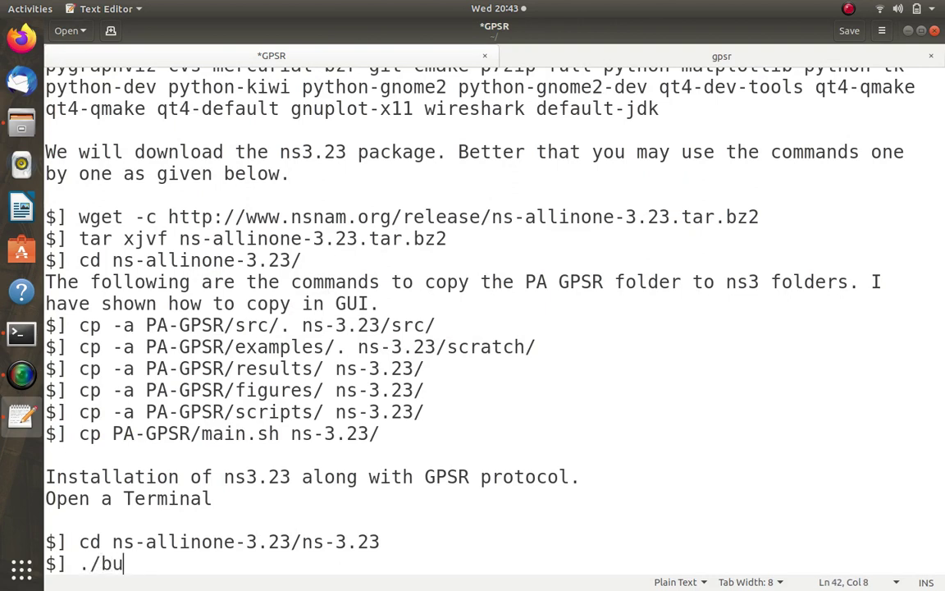
pyautogui.write('ild.py ')
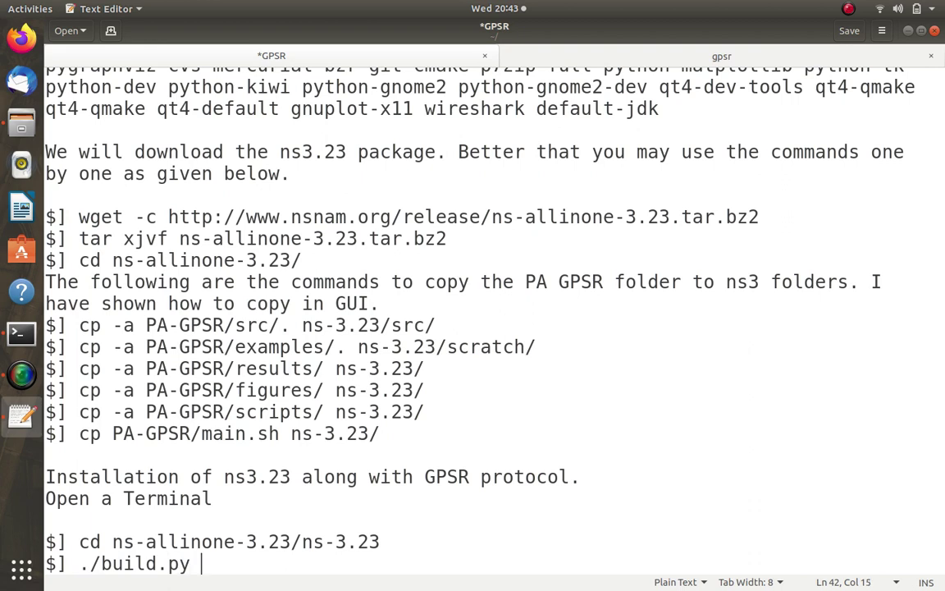
pyautogui.write('--enable-e')
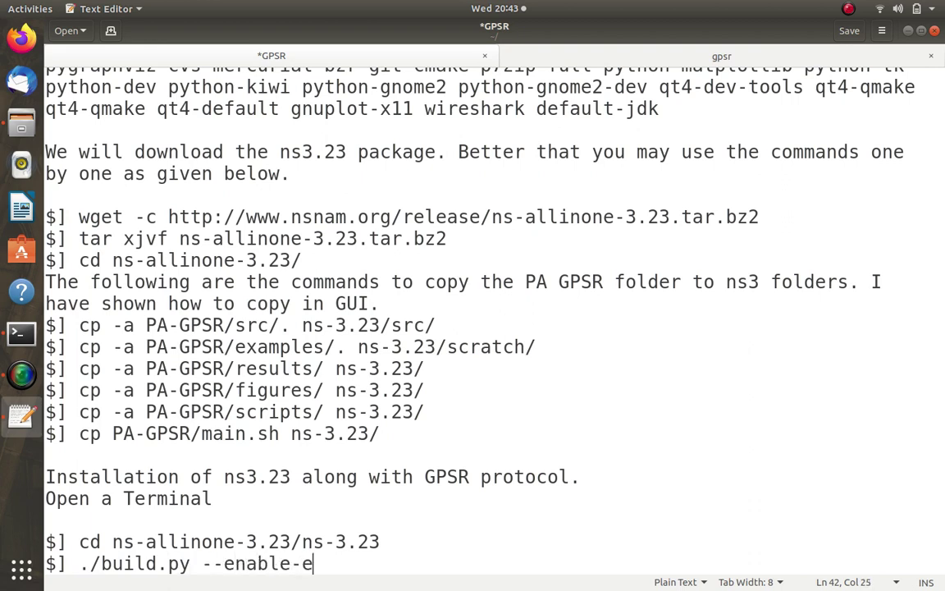
pyautogui.write('xamples --enabl')
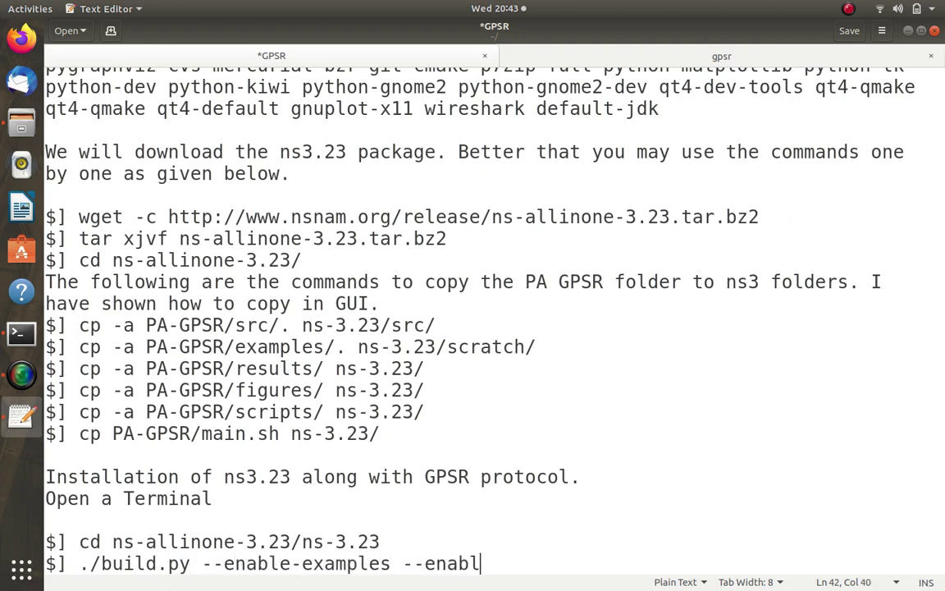
pyautogui.write('e-tests')
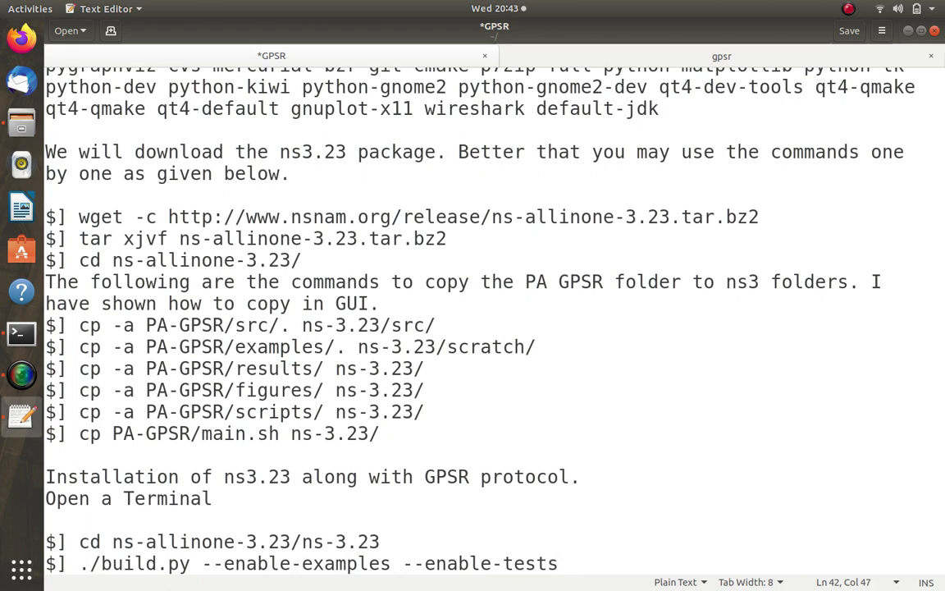
# Add the line "$] CXXFLAGS="-Wall -std=c++0x" ./waf configure --enable-examples" at the end of the notes
pyautogui.press('Return')
pyautogui.write('$]')
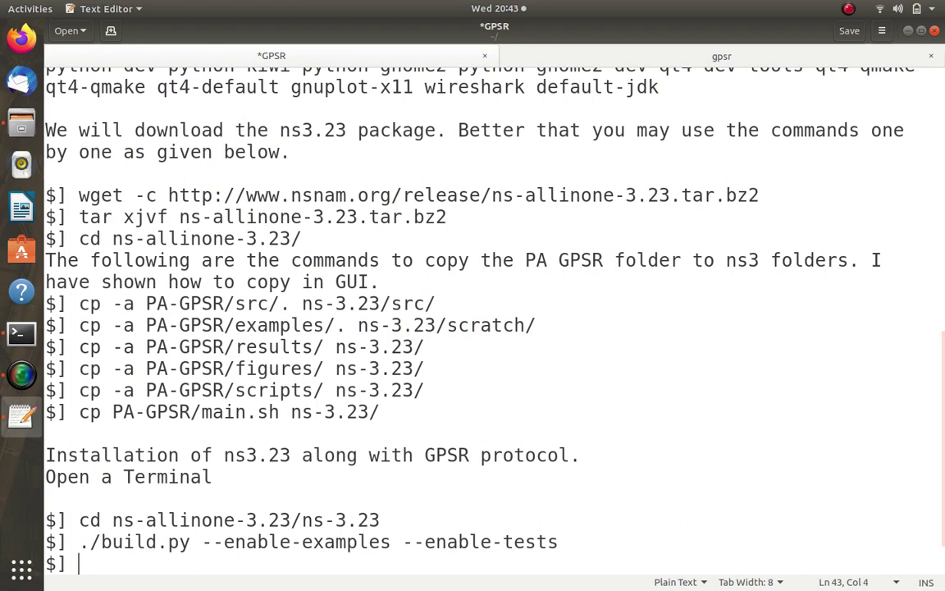
pyautogui.write('CXXFLAGS="-Wall -std=c++0x" ./waf configure --enable-examples')
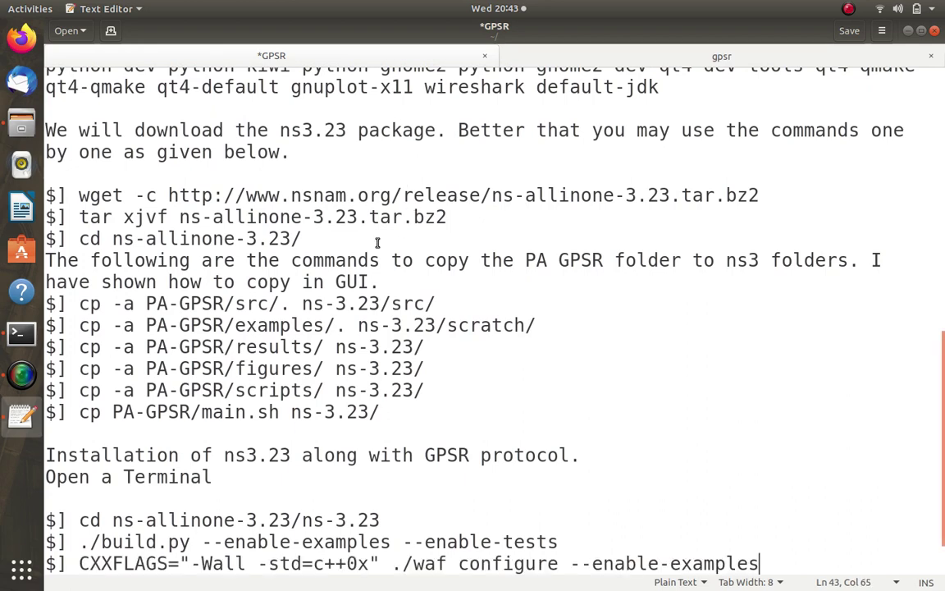
pyautogui.scroll(-1, 374, 238)
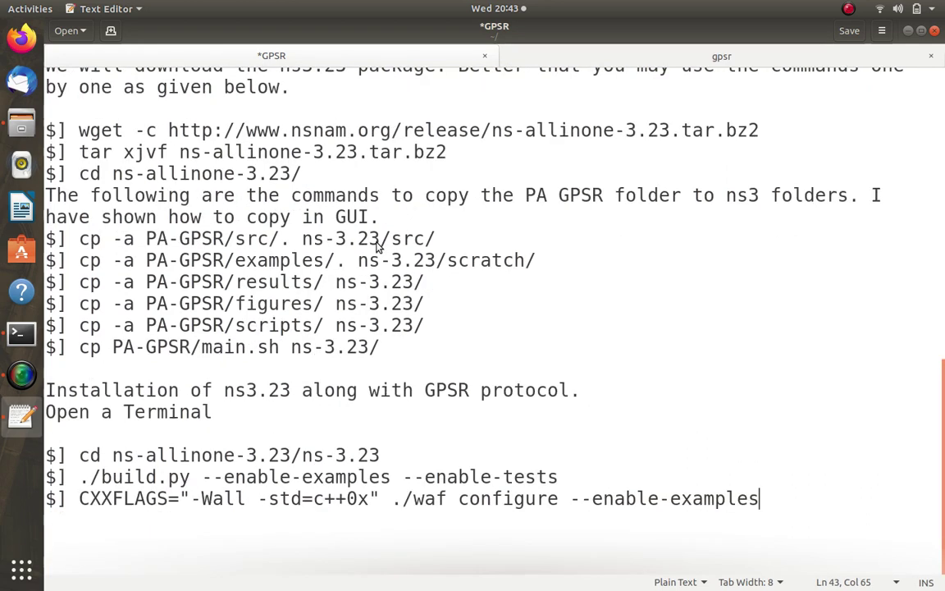
pyautogui.doubleClick(220, 499)
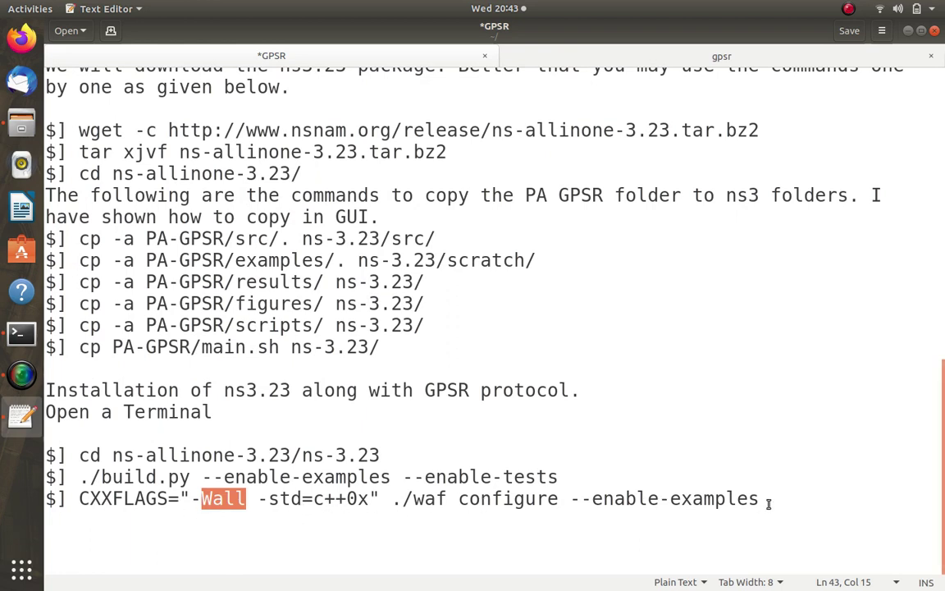
pyautogui.moveTo(768, 504); pyautogui.dragTo(673, 504)
# Delete the ./build.py command line from the notes
pyautogui.moveTo(605, 476); pyautogui.dragTo(46, 479)
pyautogui.press('BackSpace')
pyautogui.press('BackSpace')
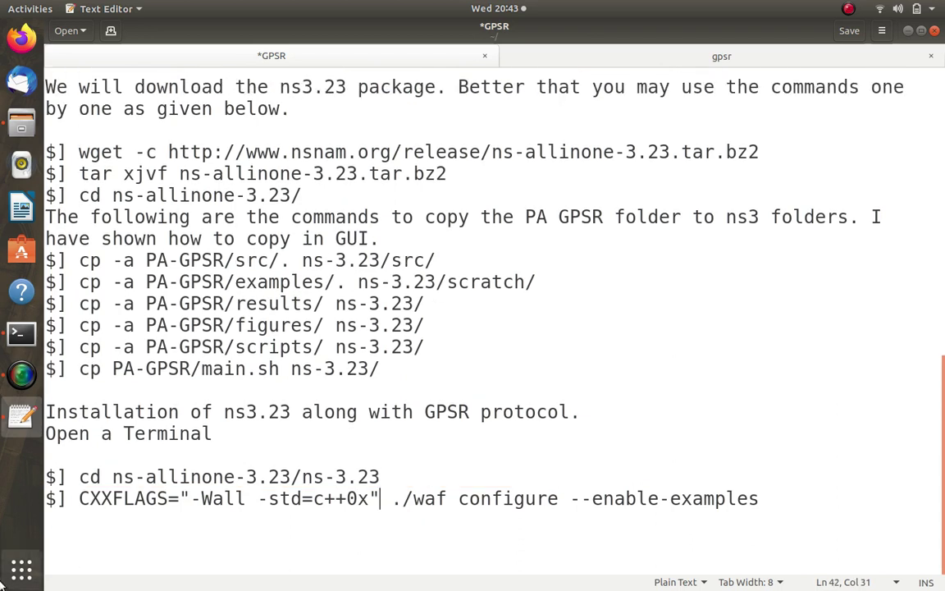
# Switch to the terminal, run CXXFLAGS="-Wall -std=c++0x" ./waf configure --enable-examples, and review the output
pyautogui.hotkey('alt', 'Tab')
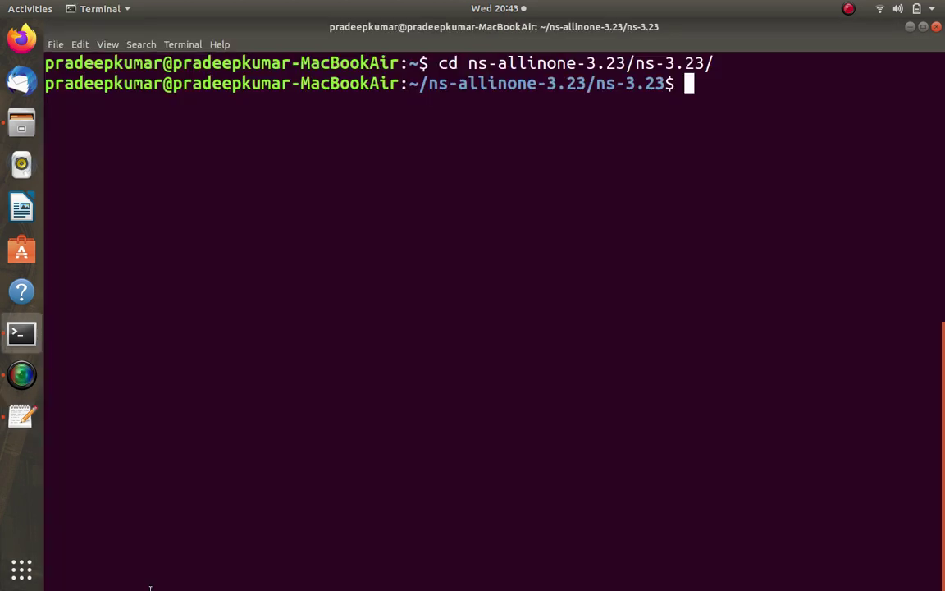
pyautogui.write('CXXFLAGS="-Wall -std=c++0x" ./waf configure --enable-examples')
pyautogui.press('Return')
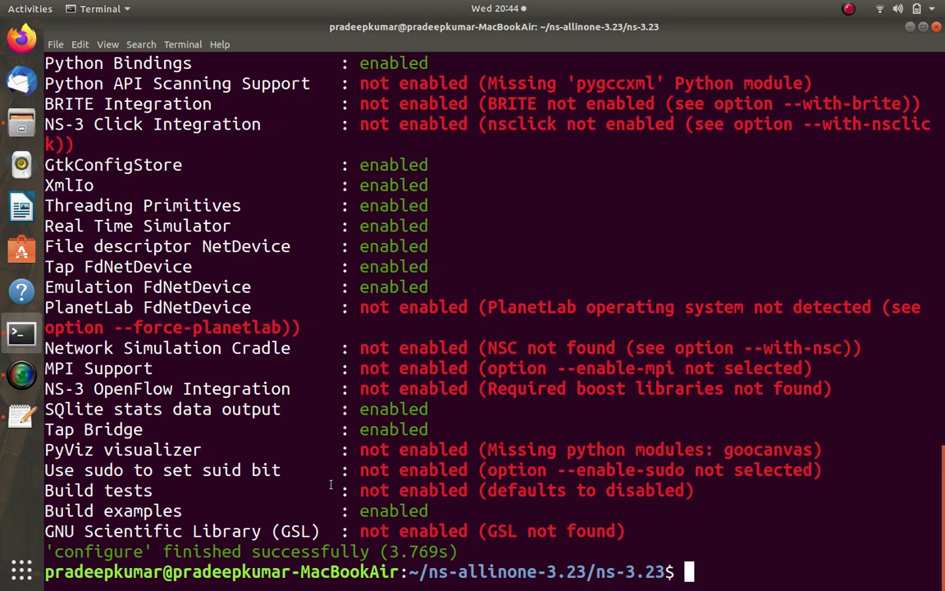
pyautogui.scroll(5, 383, 424)
pyautogui.scroll(-5, 383, 425)
# Run sudo ./waf install in the ns-3.23 folder and enter the account password
pyautogui.write('sudo ./waf ')
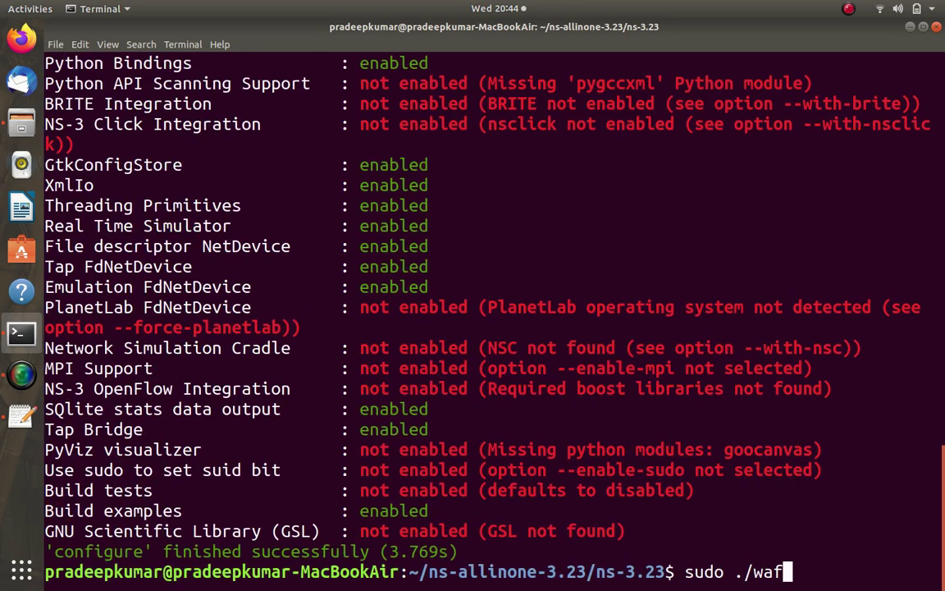
pyautogui.write('install')
pyautogui.press('Return')
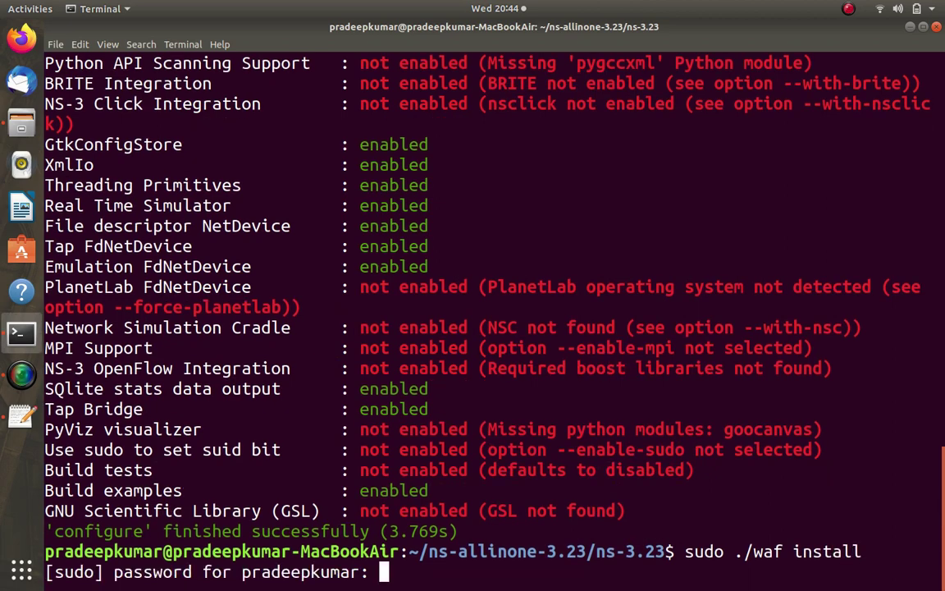
pyautogui.press('Return')
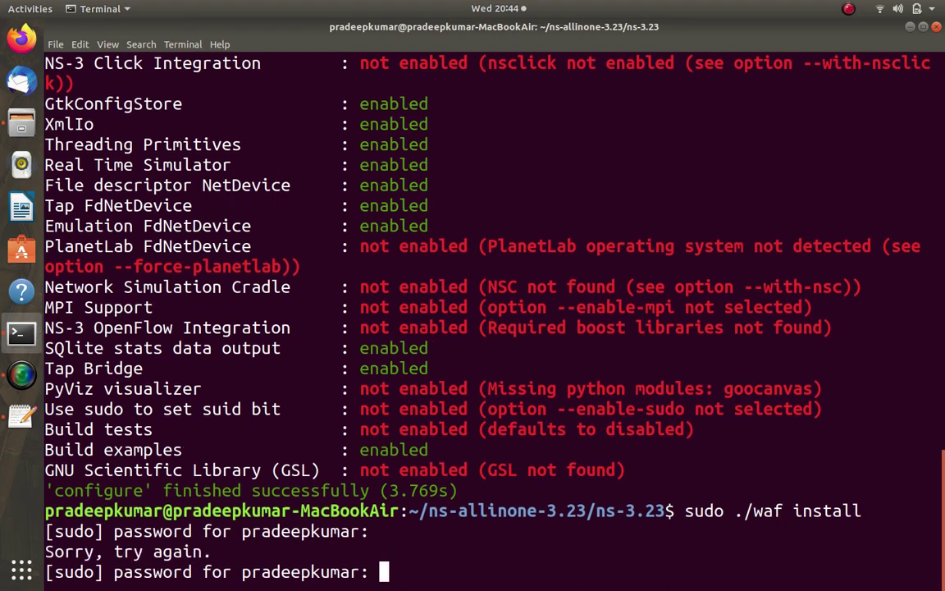
pyautogui.press('Return')
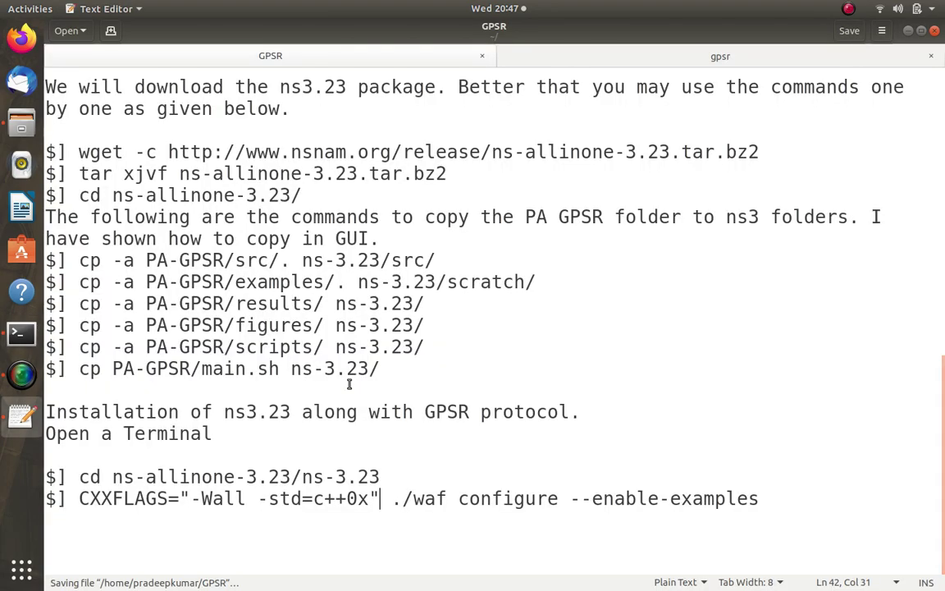
# Add the line "I got some error" below the waf configure command in the GPSR notes
pyautogui.click(774, 495)
pyautogui.press('Return')
pyautogui.write('I fo')
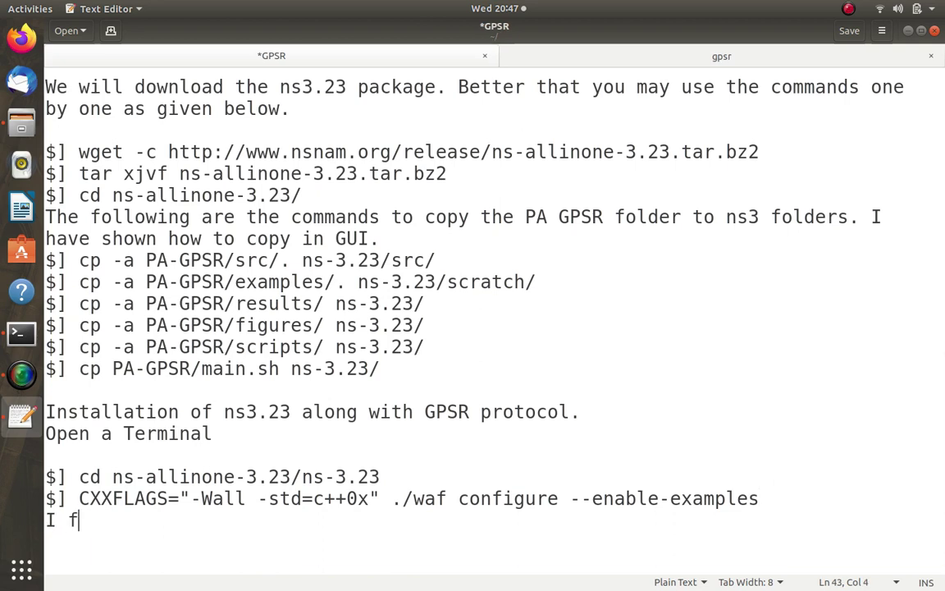
pyautogui.press('BackSpace')
pyautogui.press('BackSpace')
pyautogui.write('got some error')
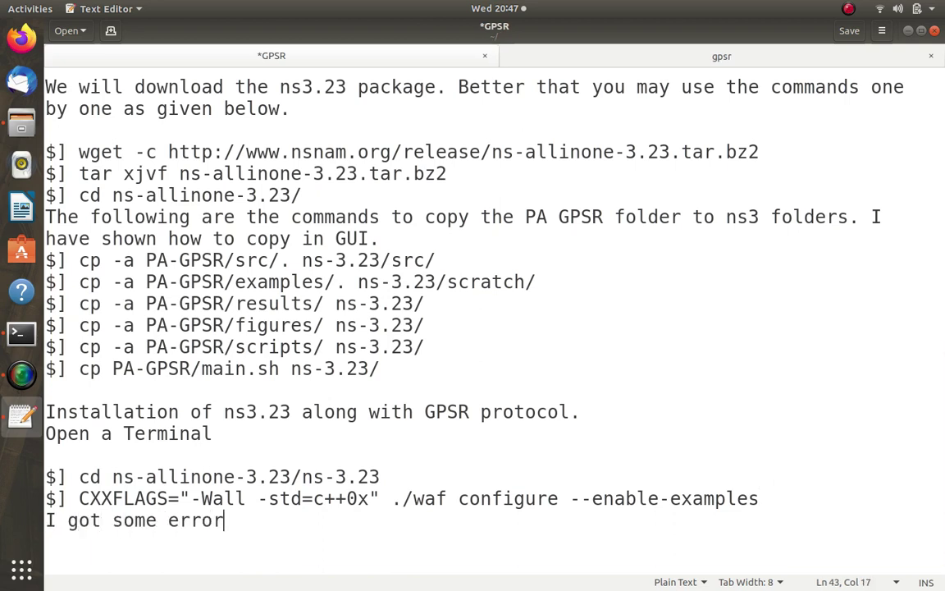
# Add the command lines "$] ./waf" and "$] sudo ./waf install" at the end of the notes and save the file
pyautogui.press('Return')
pyautogui.write('$')
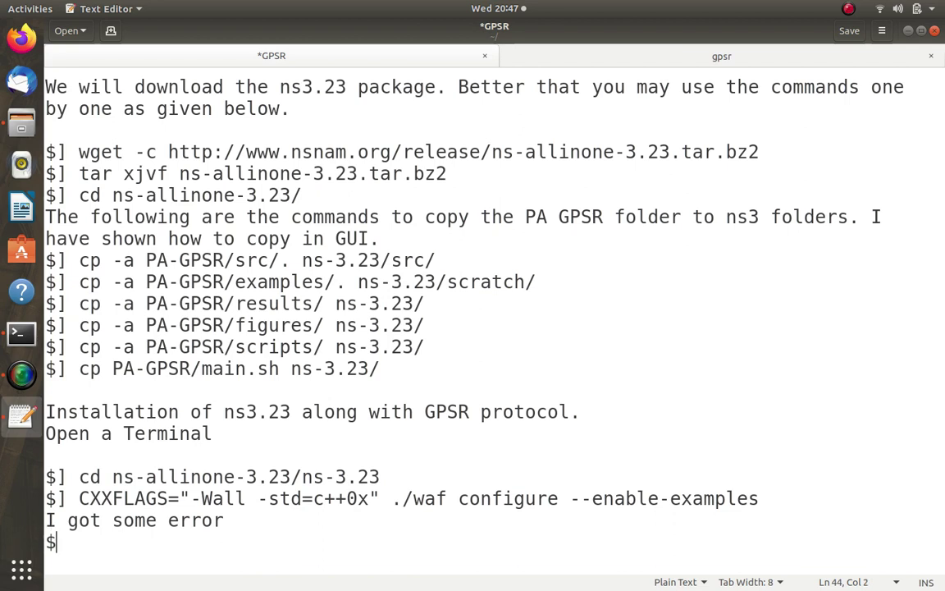
pyautogui.write('] ./waf')
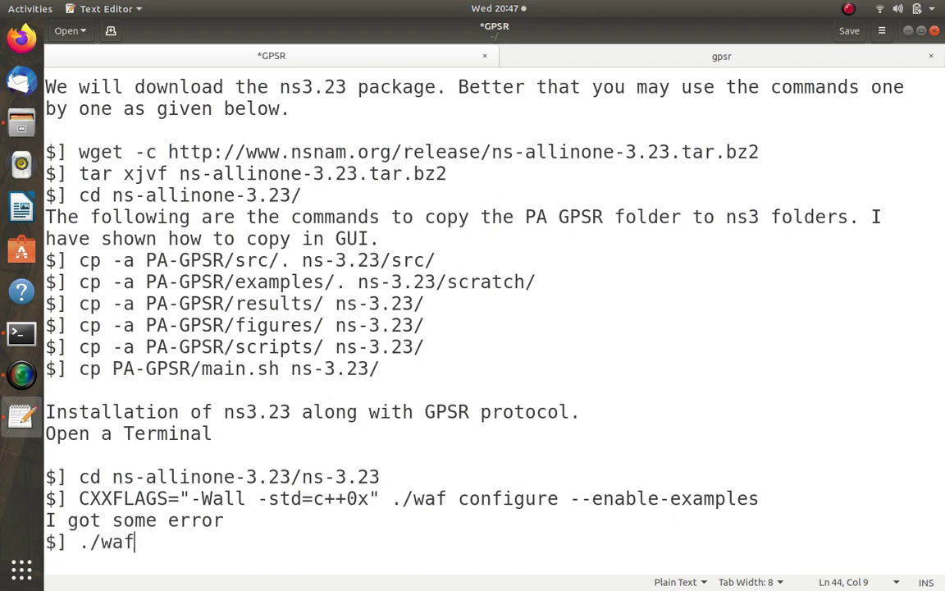
pyautogui.press('BackSpace')
pyautogui.press('Return')
pyautogui.write('$] sudo ')
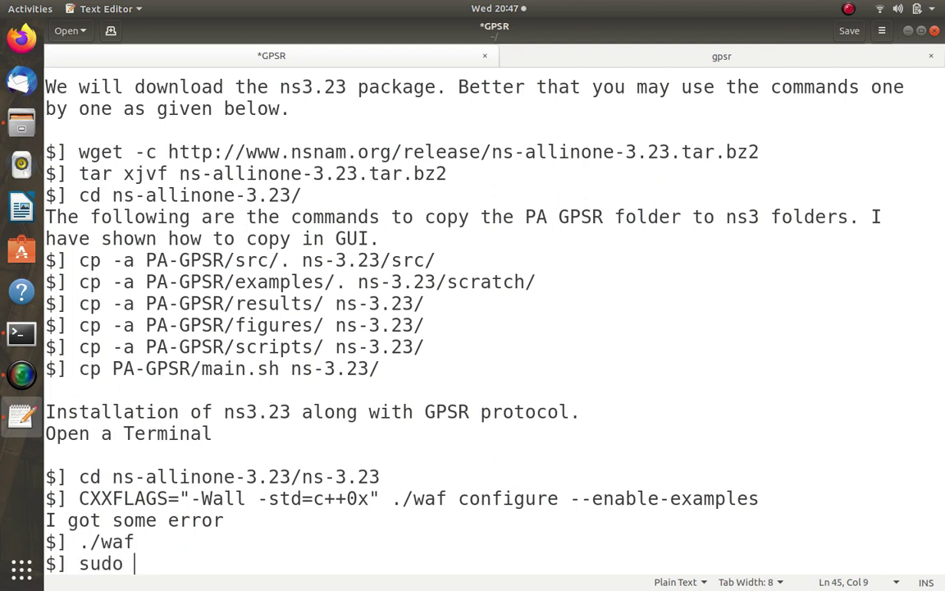
pyautogui.write('./waf install')
pyautogui.click(136, 541)
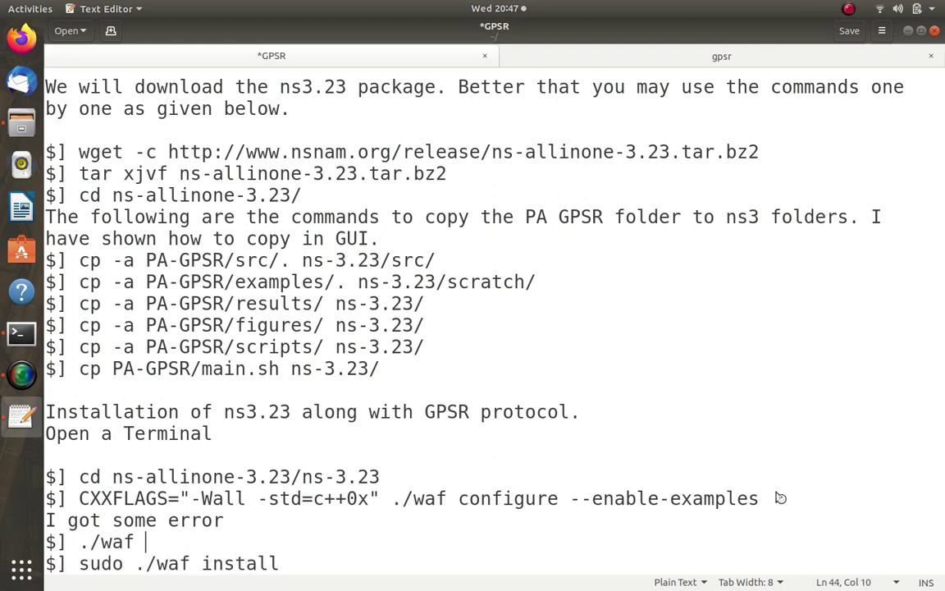
pyautogui.hotkey('ctrl', 's')
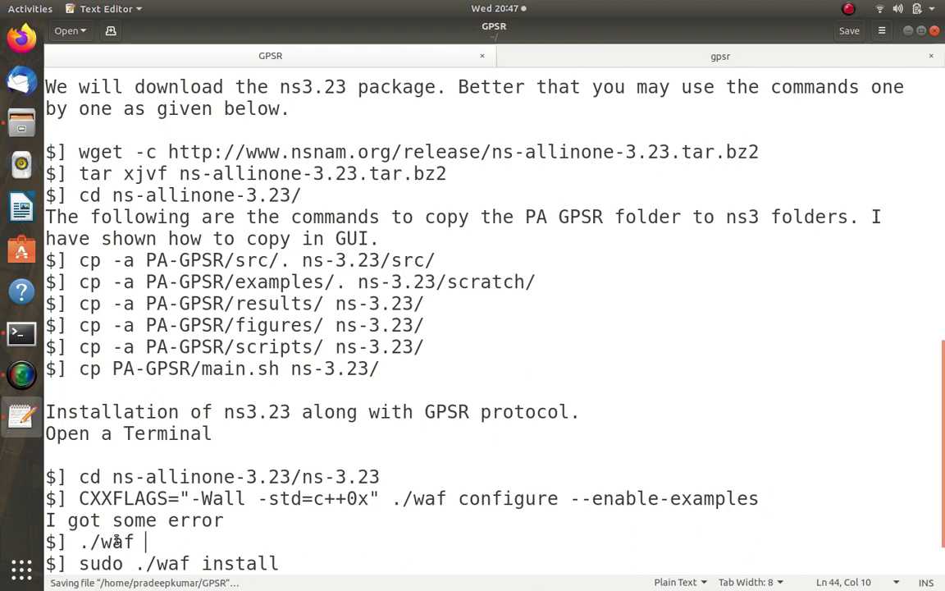
pyautogui.moveTo(145, 542); pyautogui.dragTo(45, 542)
# Switch to the terminal and examine the build output's lists of built and unbuilt modules, checking for gpsr, mmgpsr and pagpsr
pyautogui.hotkey('alt', 'Tab')
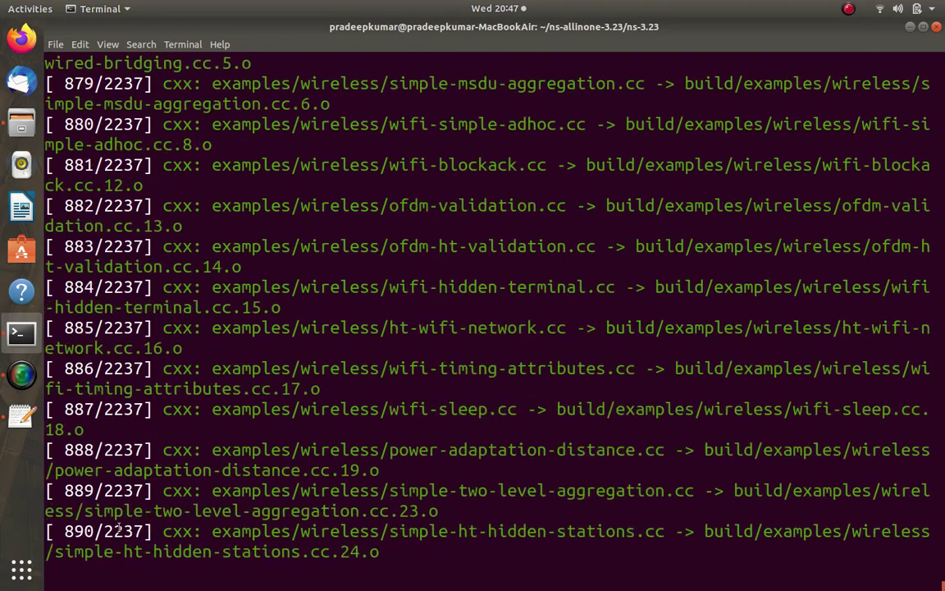
pyautogui.doubleClick(119, 530)
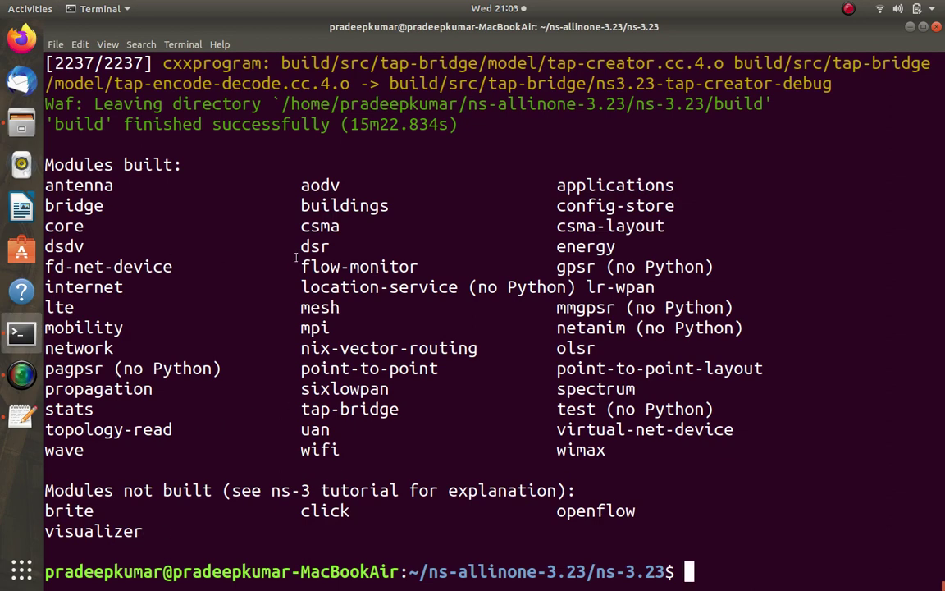
pyautogui.doubleClick(579, 266)
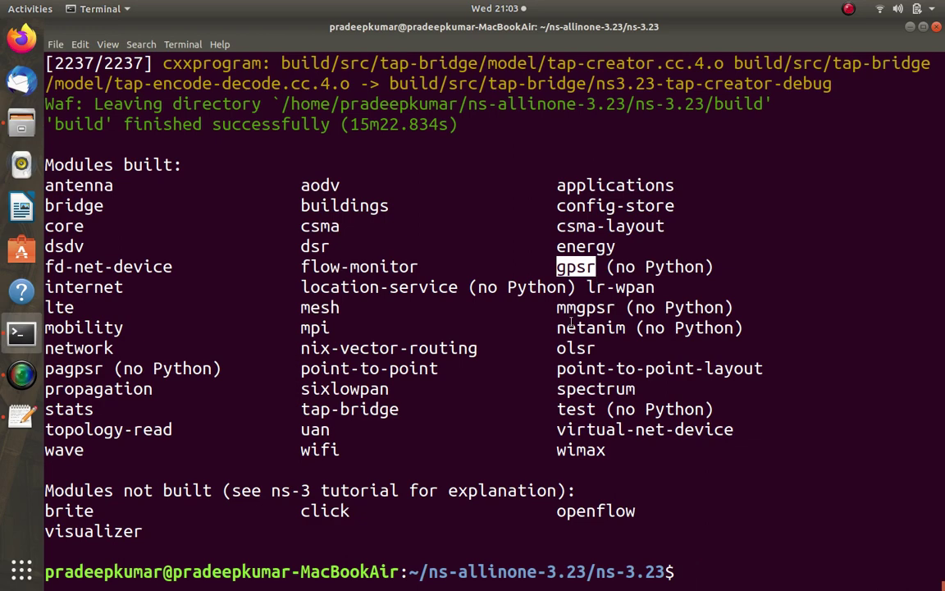
pyautogui.doubleClick(603, 307)
pyautogui.scroll(1, 702, 311)
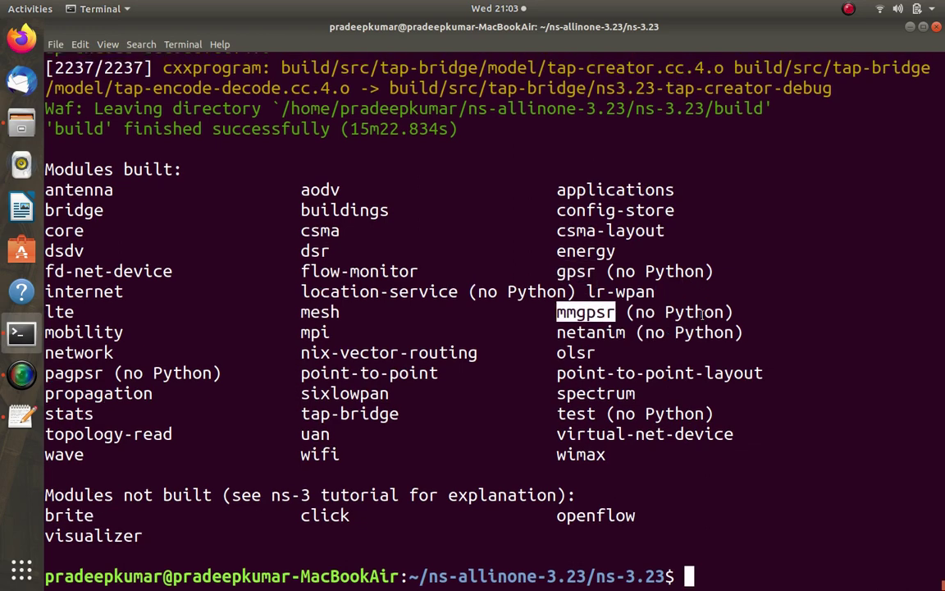
pyautogui.scroll(-1, 162, 390)
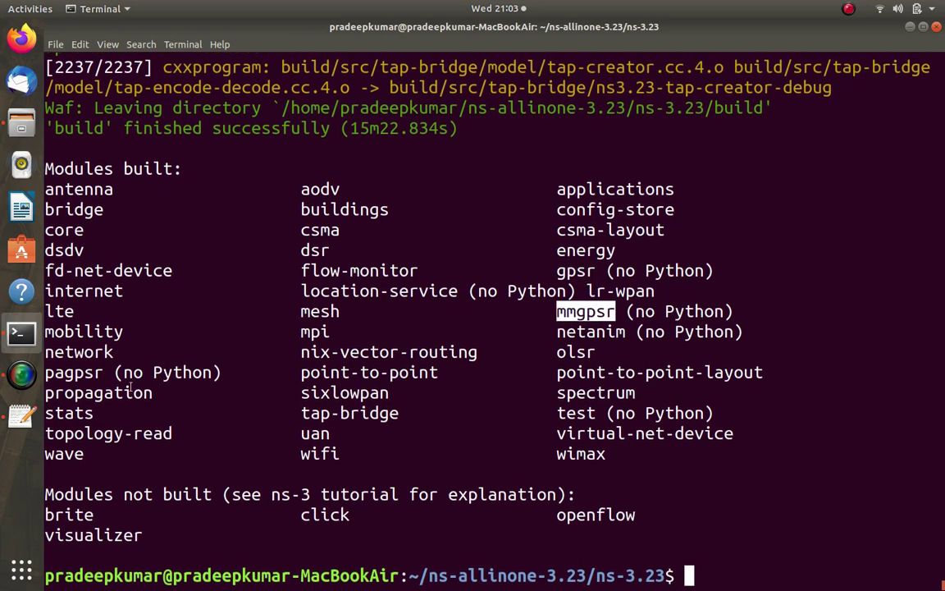
pyautogui.click(60, 370)
pyautogui.doubleClick(62, 371)
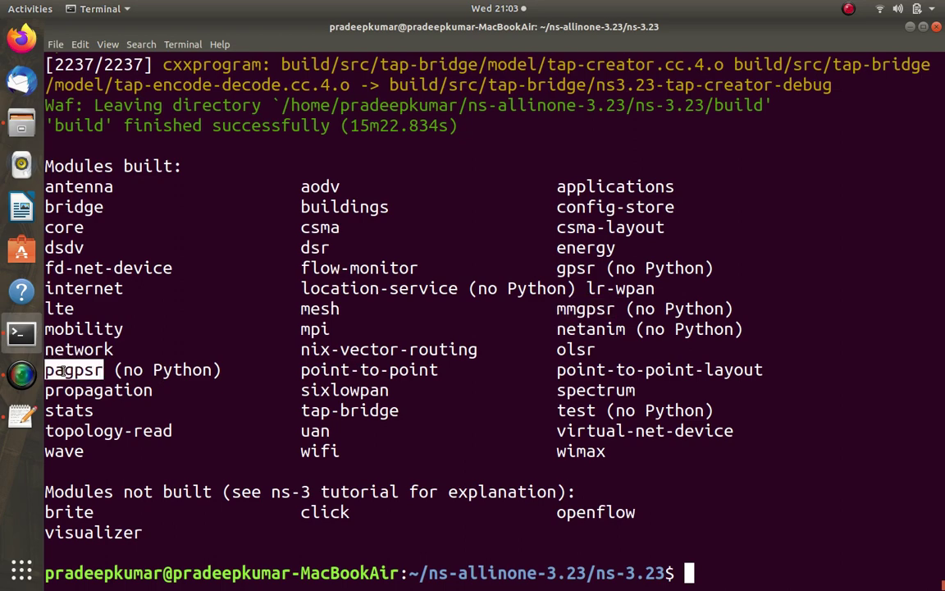
pyautogui.moveTo(397, 532); pyautogui.dragTo(47, 510)
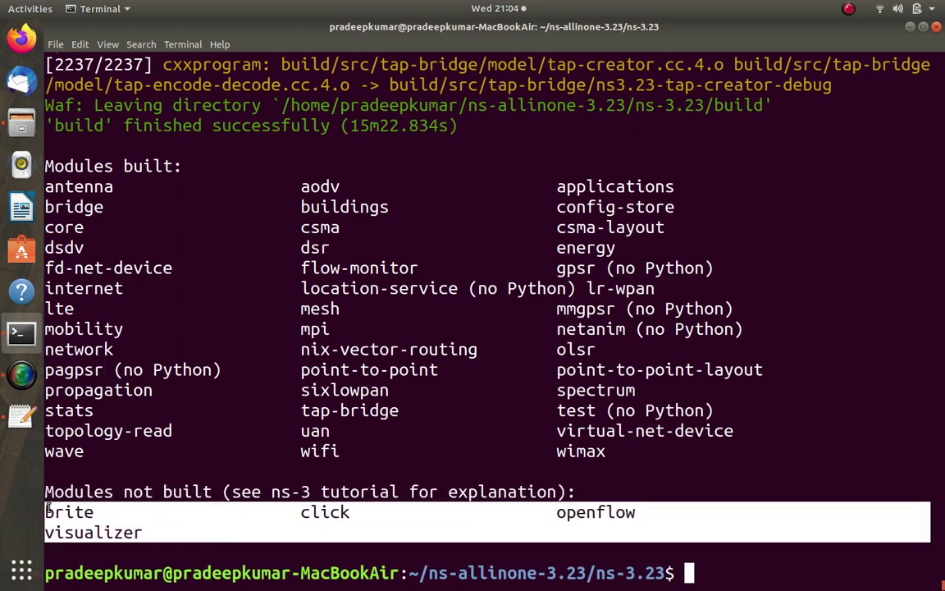
pyautogui.moveTo(607, 453); pyautogui.dragTo(273, 283)
# Switch to the text editor, add "Installation of GPSR and their alternatives is done." below the install command, and save the notes
pyautogui.hotkey('alt', 'Tab')
pyautogui.hotkey('alt', 'Tab')
pyautogui.hotkey('alt', 'Tab')
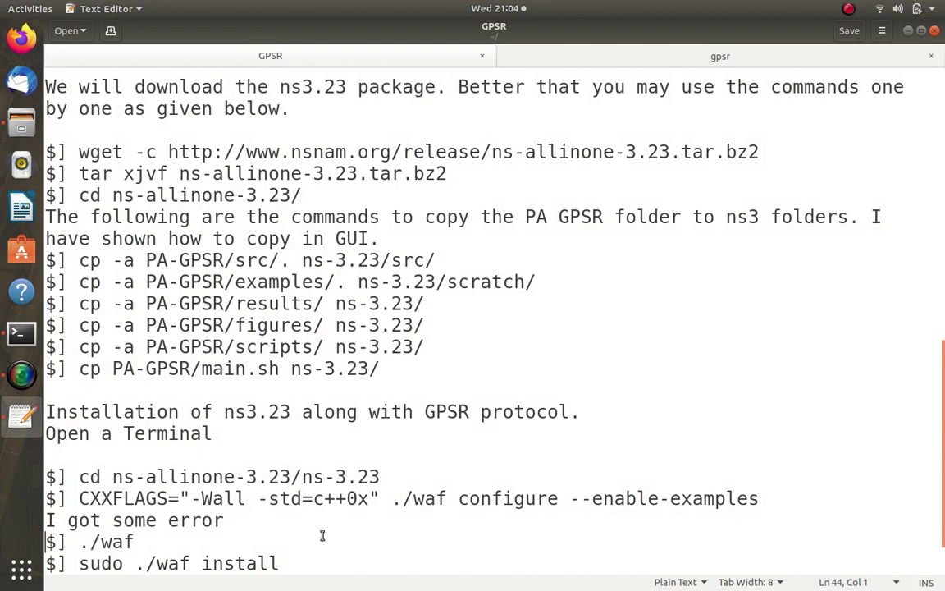
pyautogui.click(317, 564)
pyautogui.press('Return')
pyautogui.press('Return')
pyautogui.press('Return')
pyautogui.write('nst')
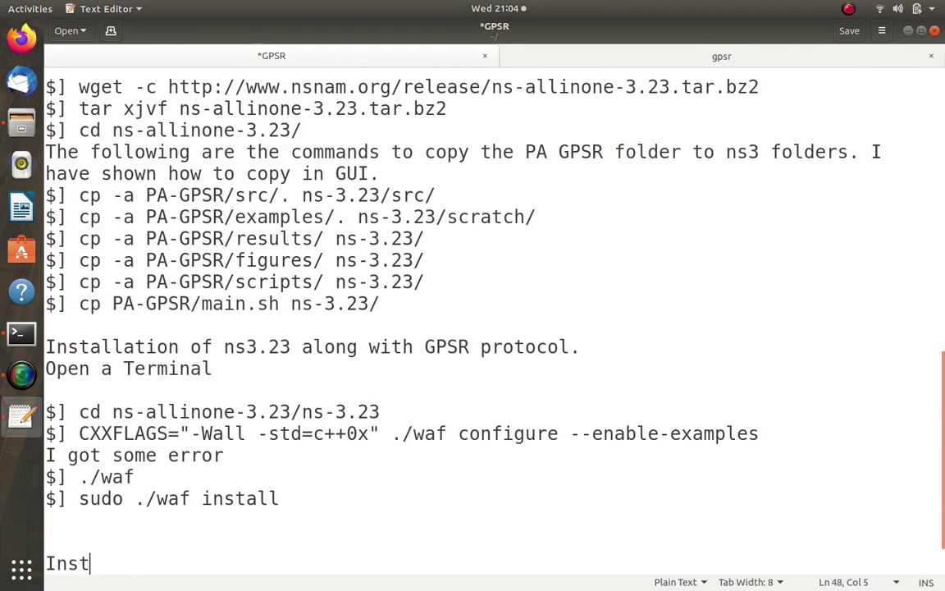
pyautogui.write('allation of GPSR')
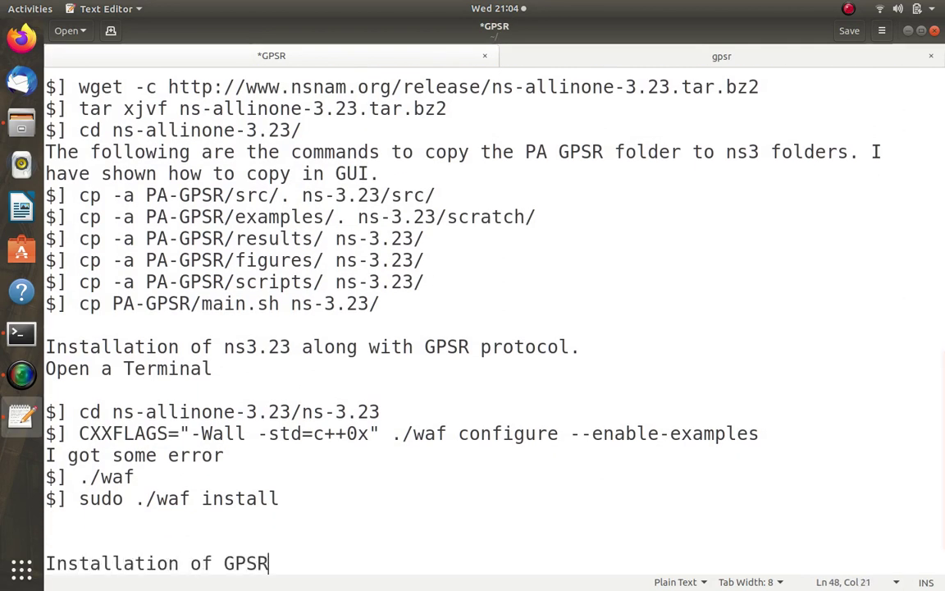
pyautogui.write(' and the')
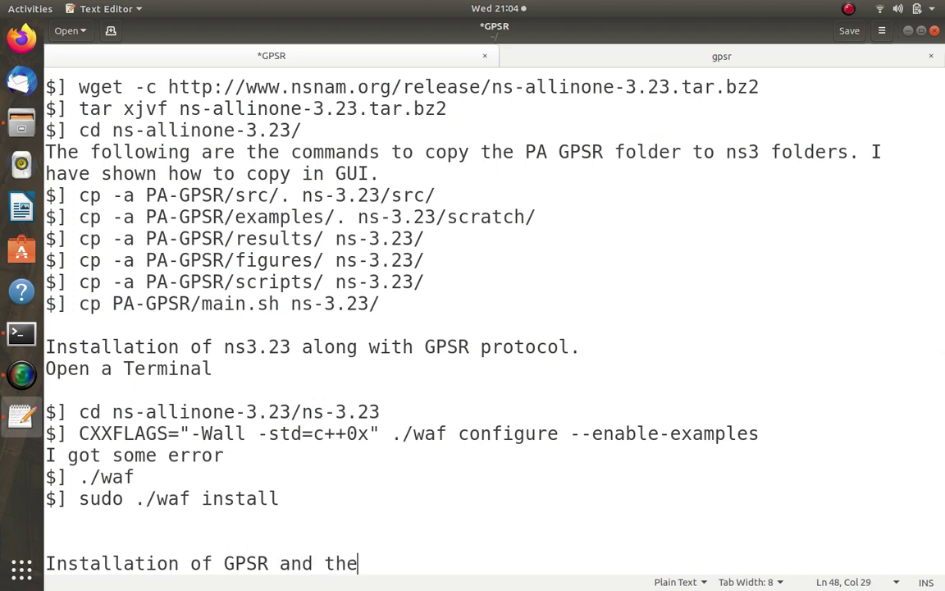
pyautogui.write('ir alter')
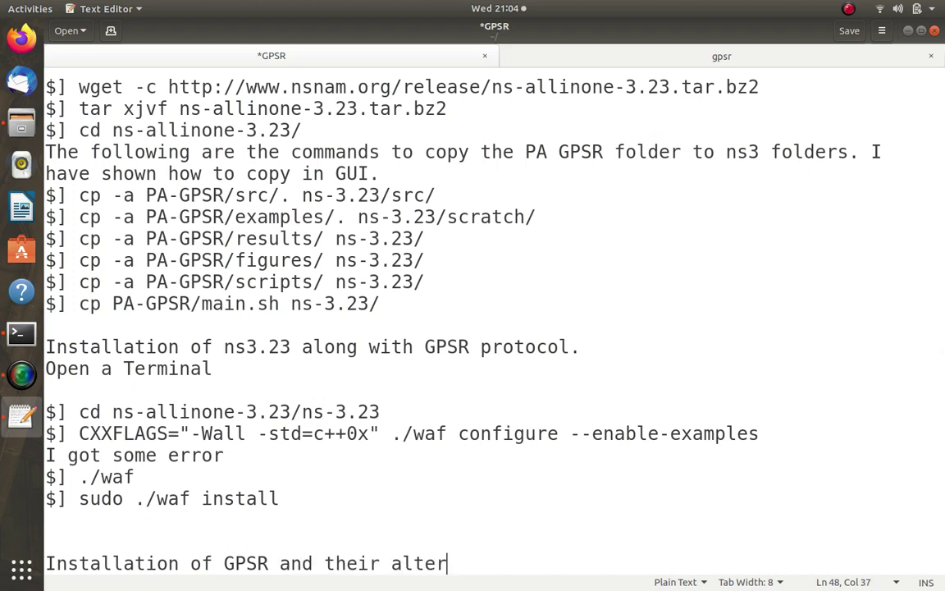
pyautogui.write('natives is done.')
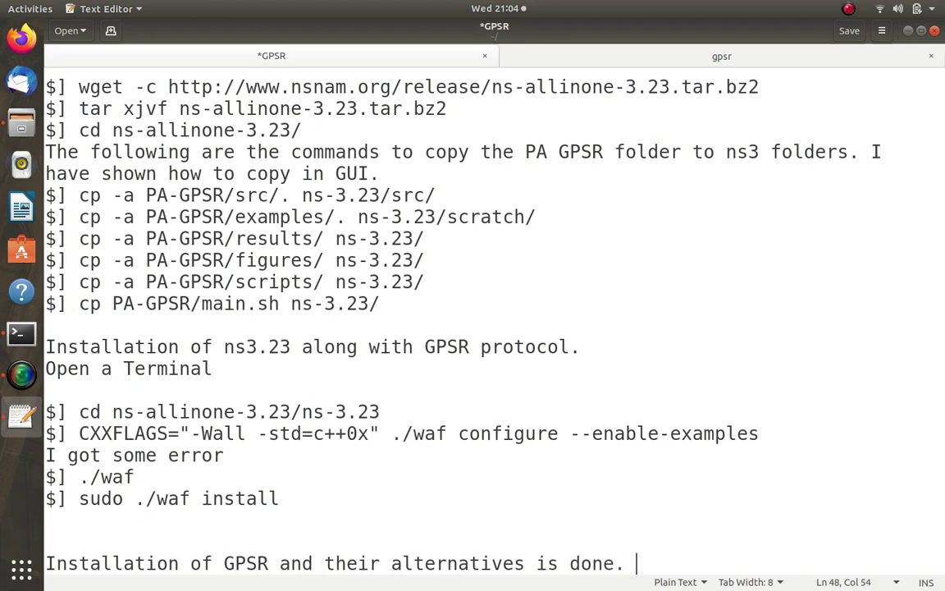
pyautogui.press('Return')
pyautogui.hotkey('ctrl', 's')
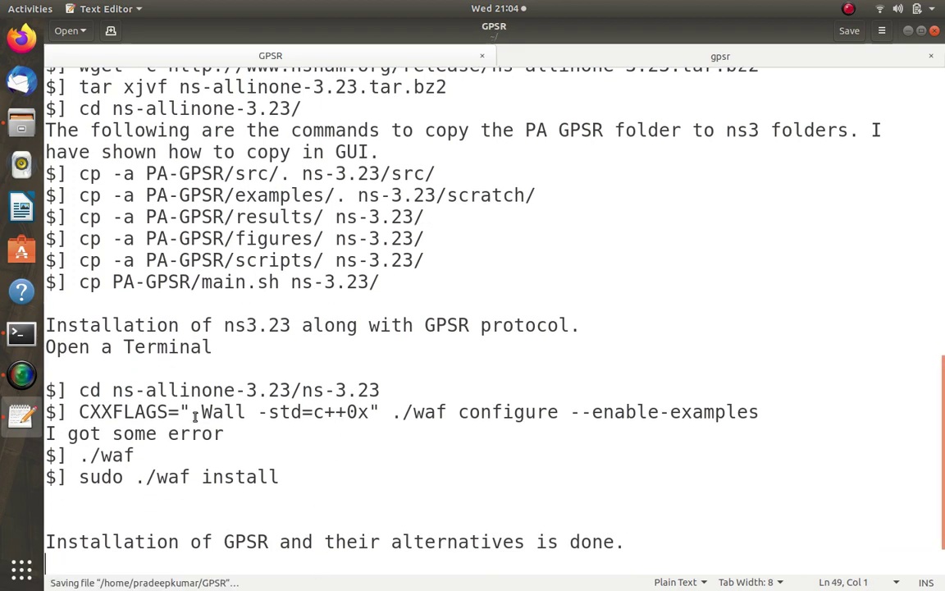
# Add the lines "To execute an example" and "We have already have a file in the scartch folder." to the notes and save
pyautogui.press('Return')
pyautogui.write('To execute an example')
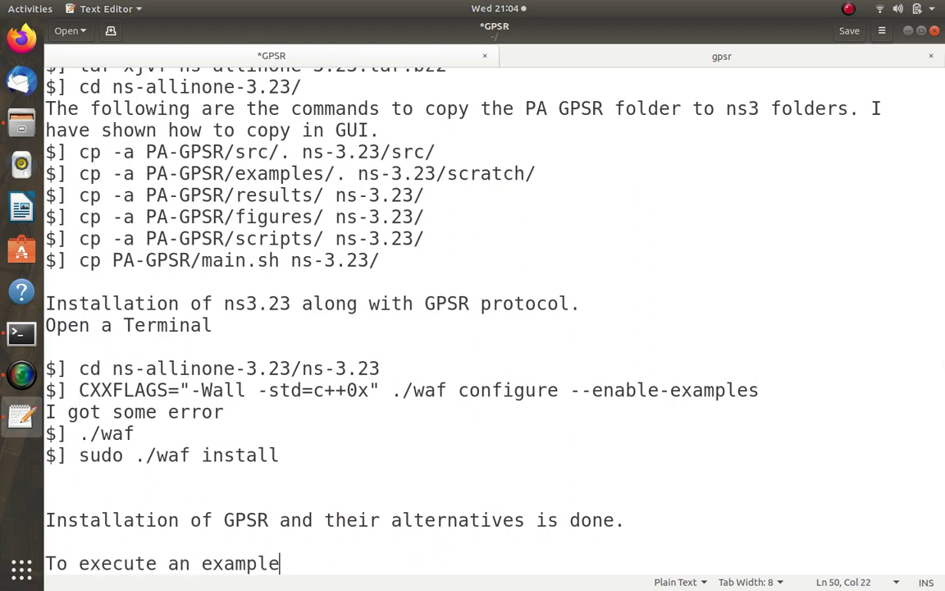
pyautogui.press('Return')
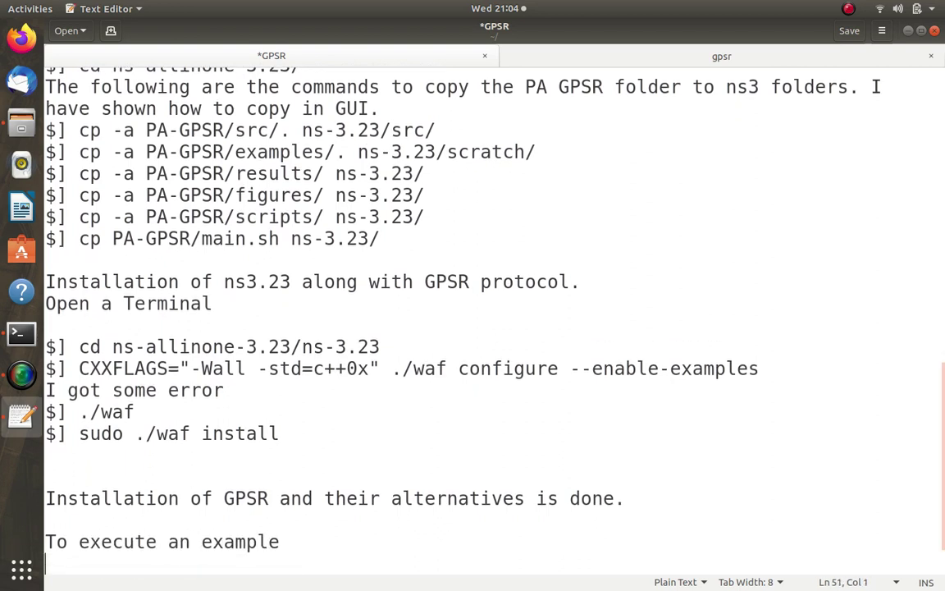
pyautogui.write('We have already')
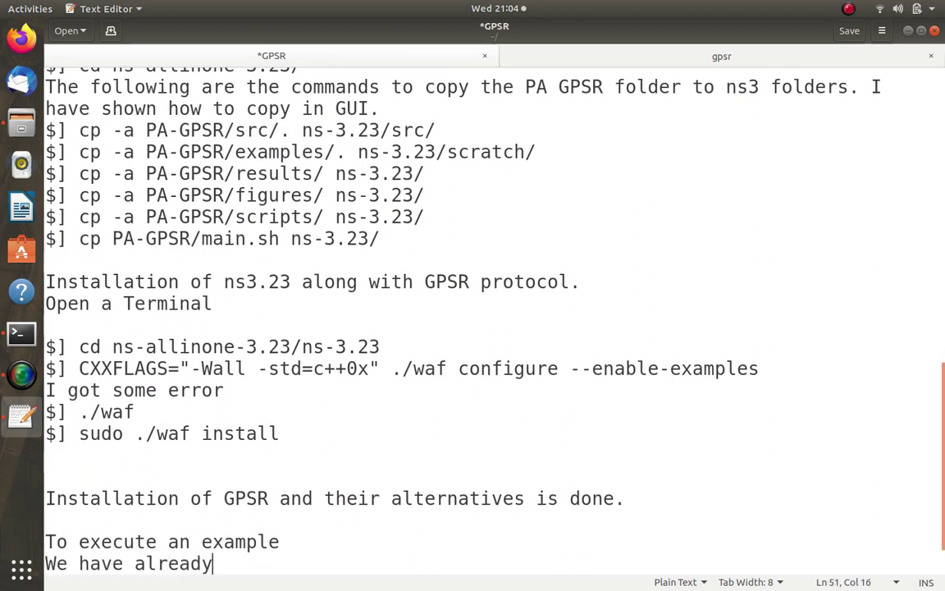
pyautogui.write(' have a file in')
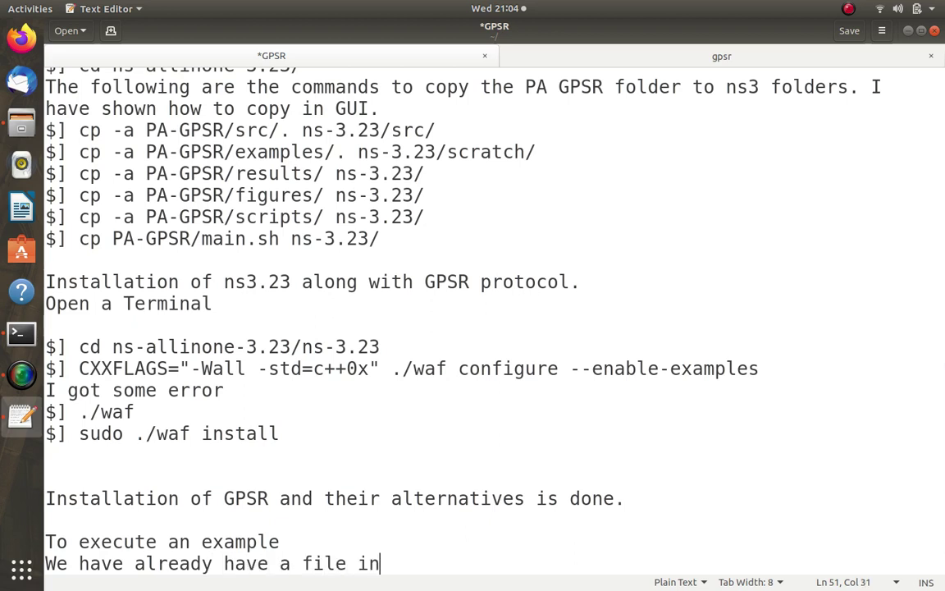
pyautogui.write(' the scartch folder.')
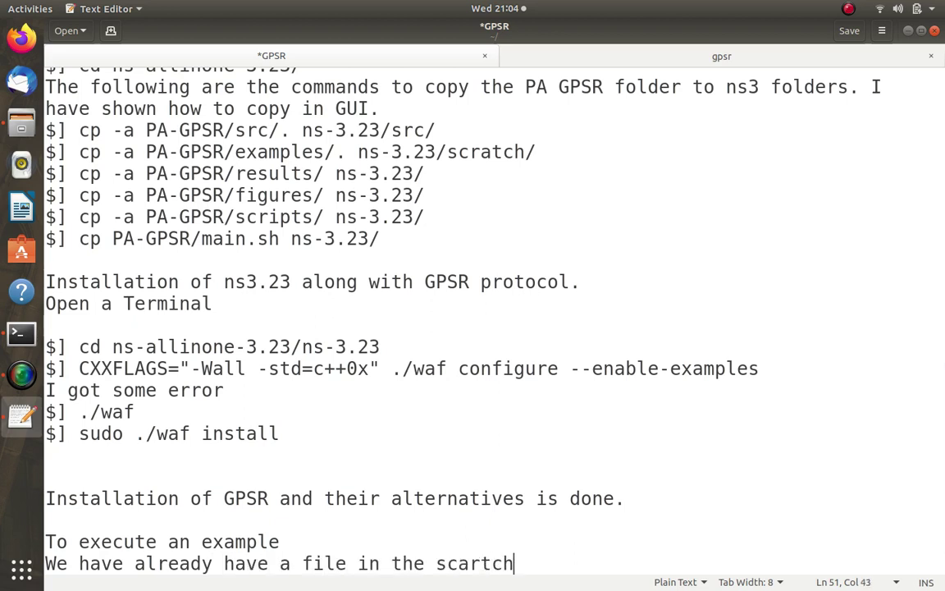
pyautogui.press('Return')
pyautogui.press('Return')
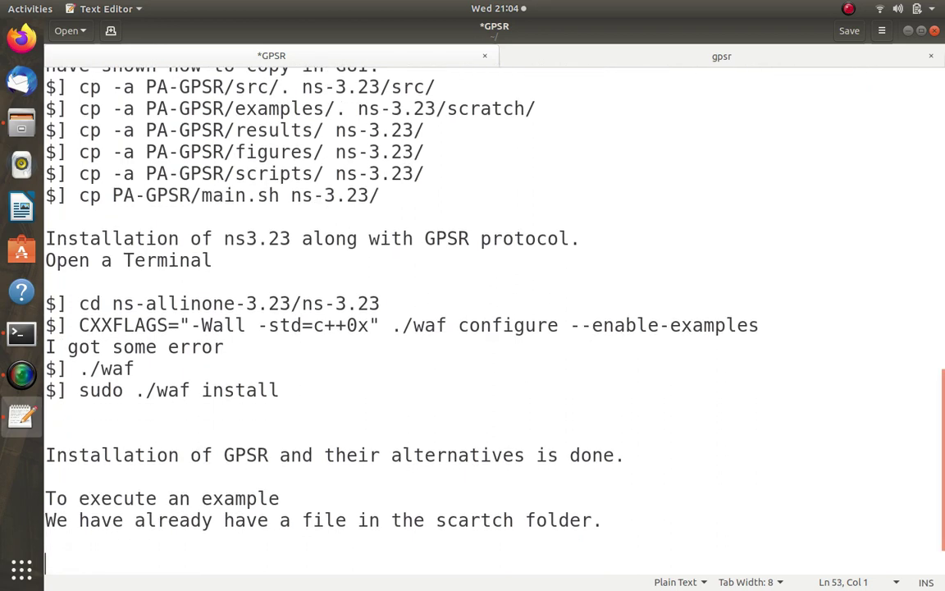
pyautogui.hotkey('ctrl', 's')
# Switch to the terminal, clear the screen, and run the PA-GPSR example with ./waf --run scratch/pagpsr-main
pyautogui.hotkey('alt', 'Tab')
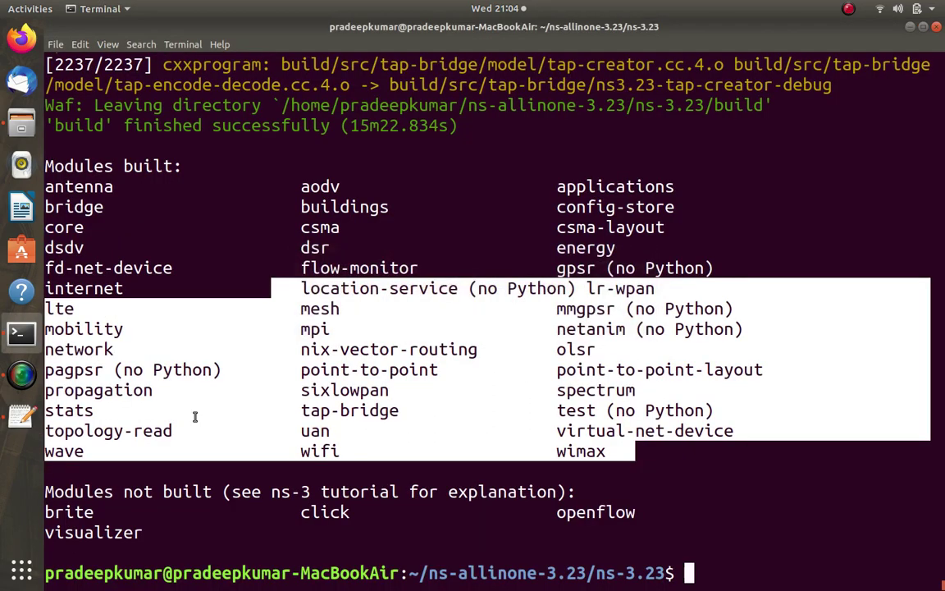
pyautogui.write('clear')
pyautogui.press('Return')
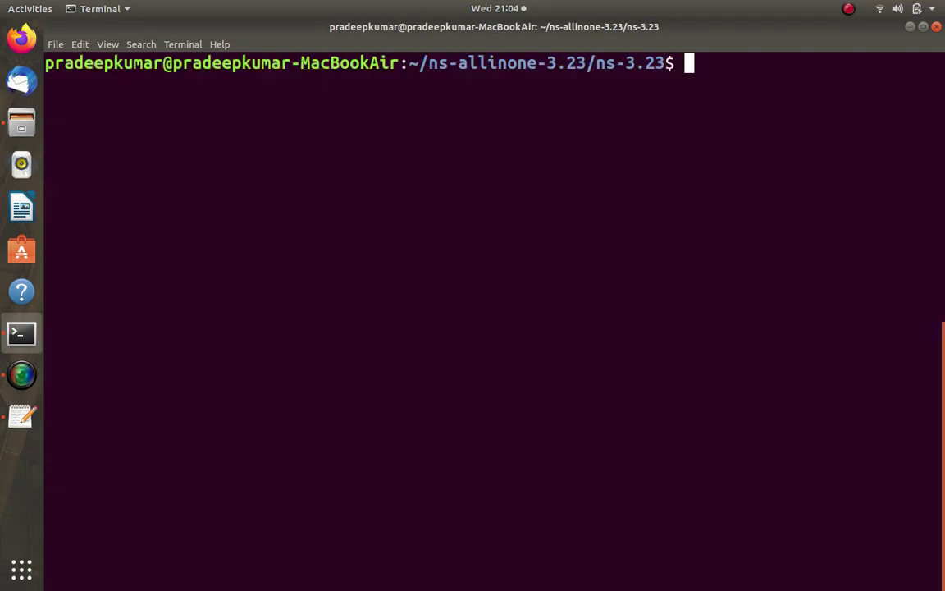
pyautogui.write('./')
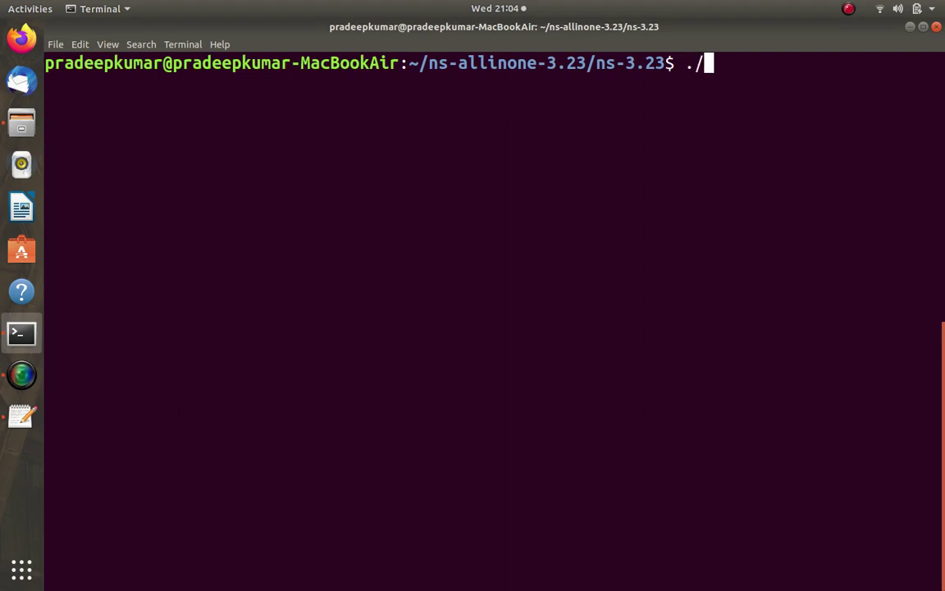
pyautogui.write('waf ')
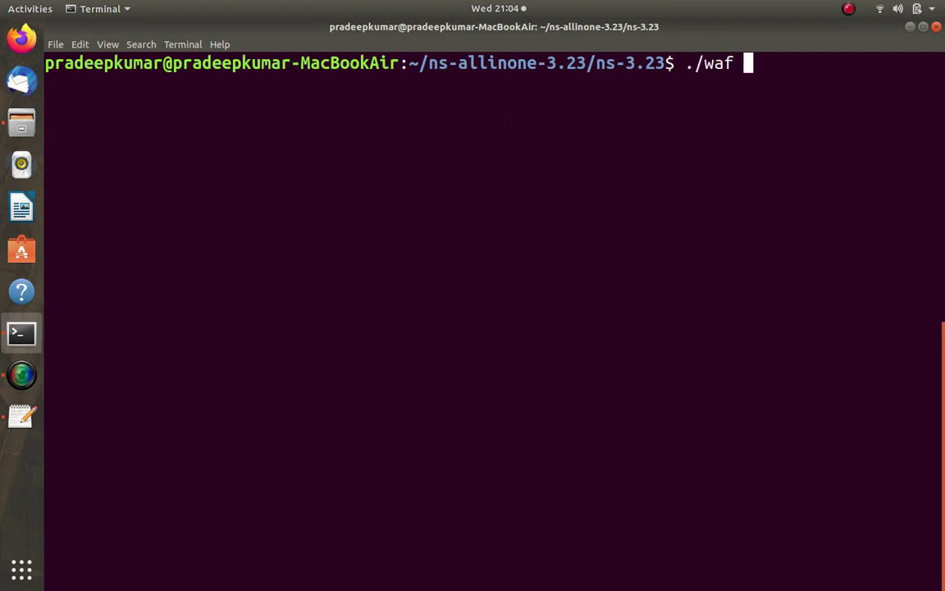
pyautogui.write('--run scr')
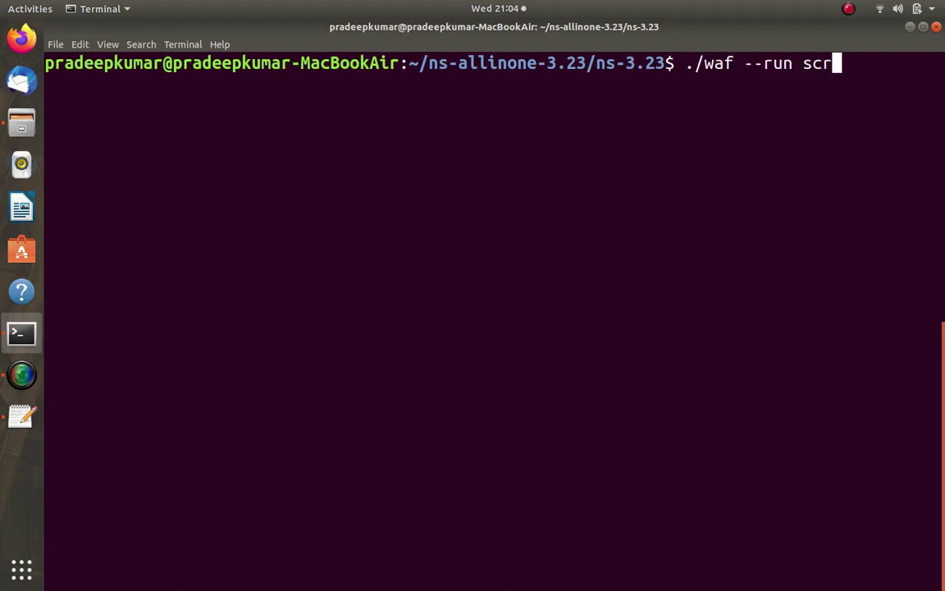
pyautogui.press('Tab')
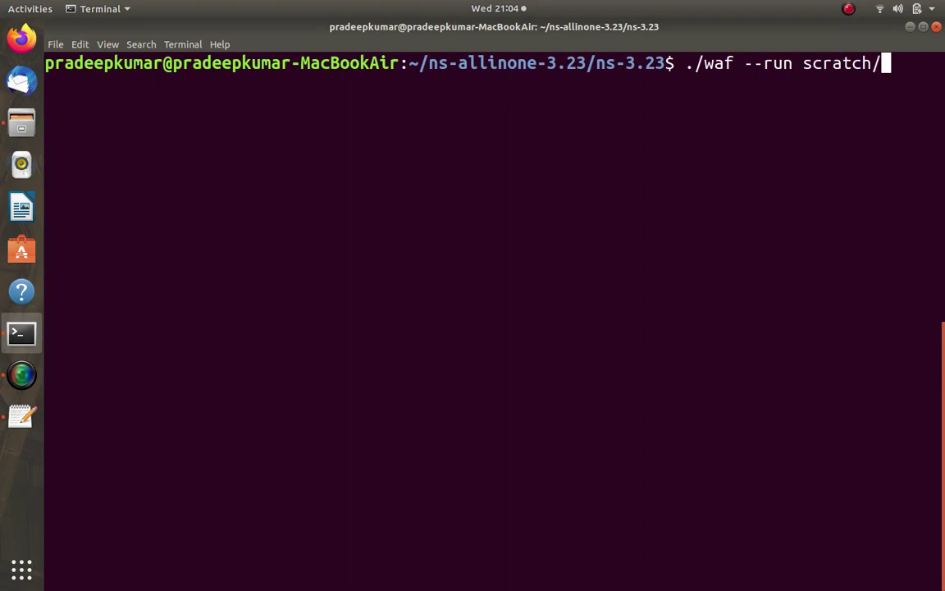
pyautogui.write('pa')
pyautogui.press('Tab')
pyautogui.press('BackSpace')
pyautogui.press('BackSpace')
pyautogui.press('BackSpace')
pyautogui.press('BackSpace')
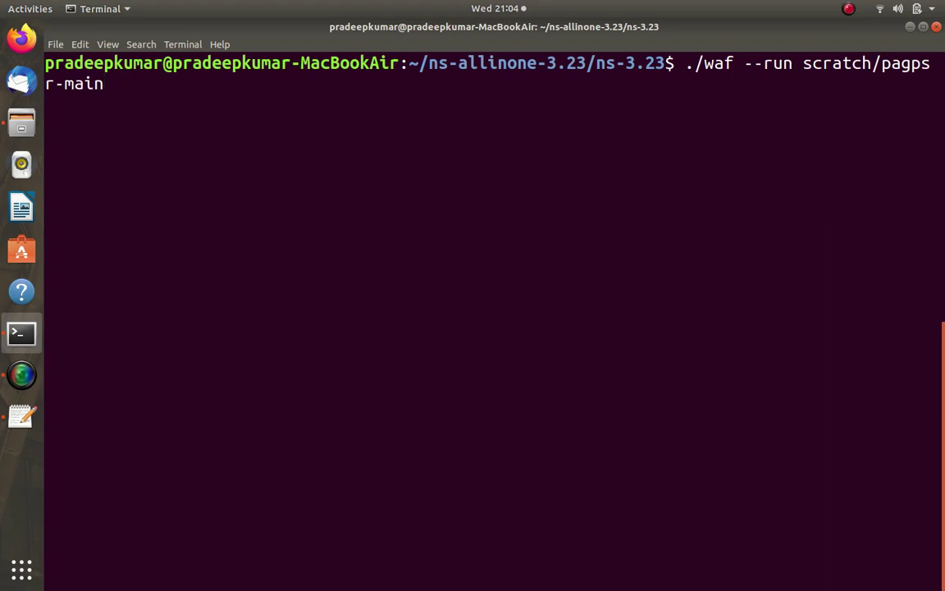
pyautogui.hotkey('ctrl', '-')
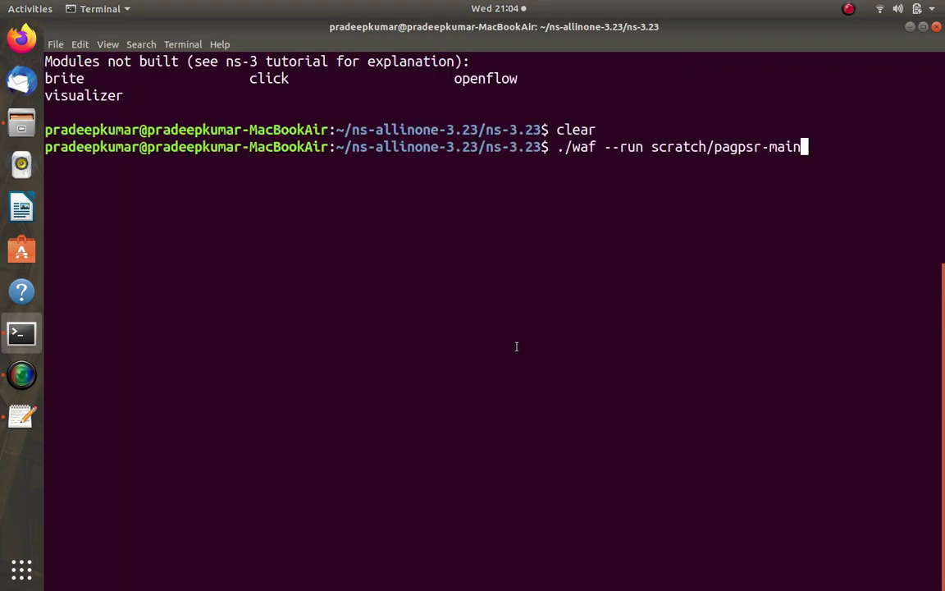
pyautogui.press('Return')
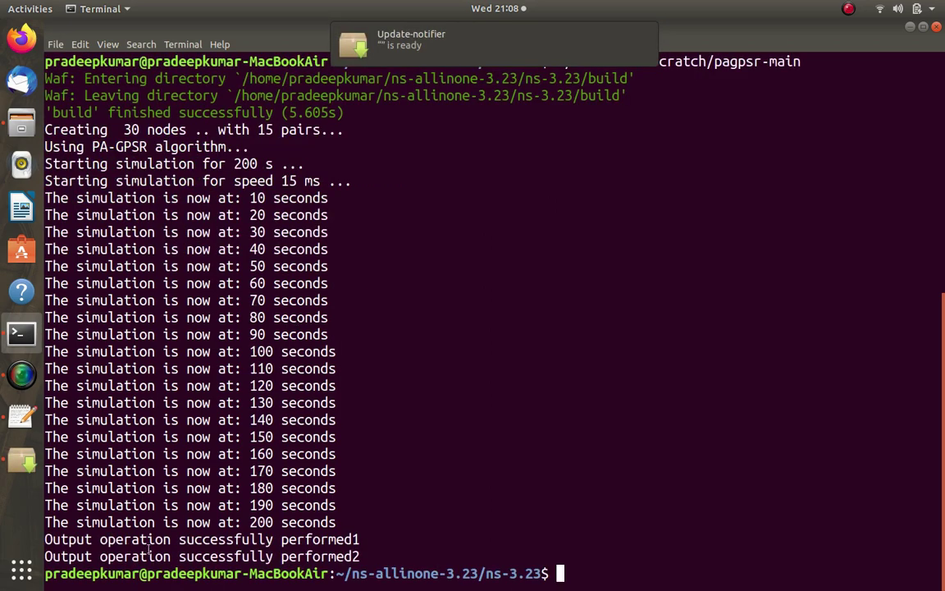
# Examine the simulation's time progress lines and the output operation messages at the end of the run
pyautogui.doubleClick(139, 541)
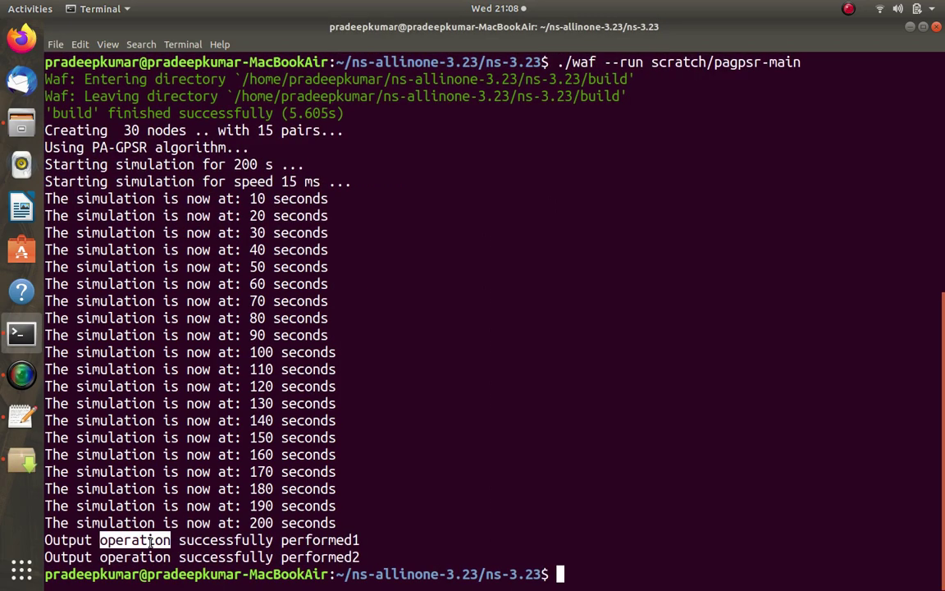
pyautogui.tripleClick(244, 558)
pyautogui.moveTo(336, 522); pyautogui.dragTo(46, 197)
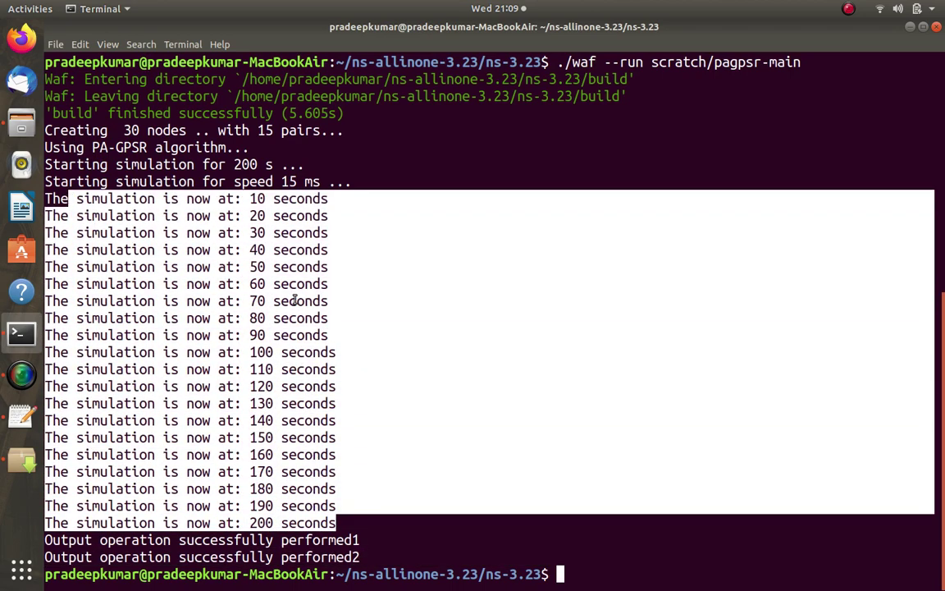
# List the ns-3.23 folder, change into its results folder, and list the files there
pyautogui.write('ls')
pyautogui.press('Return')
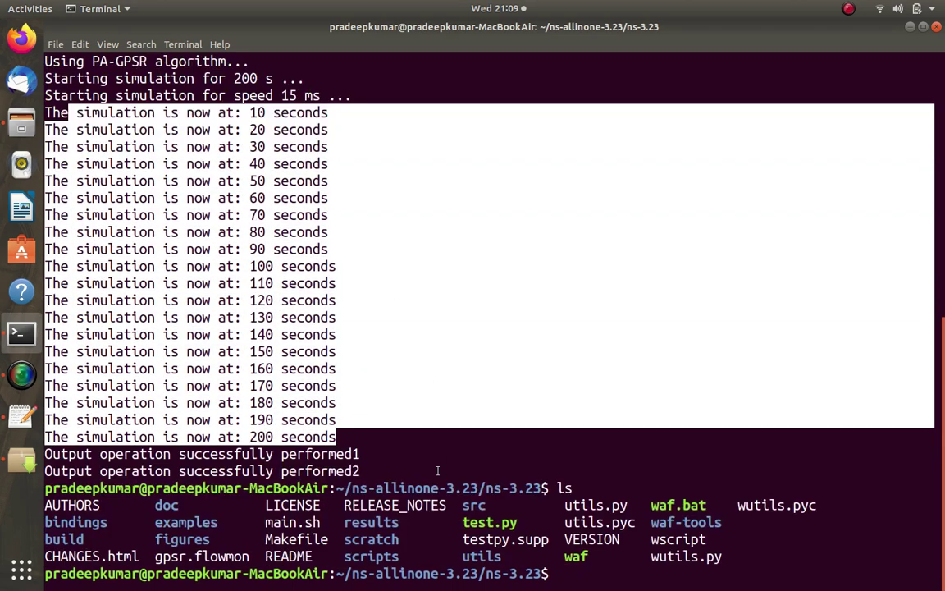
pyautogui.click(372, 531)
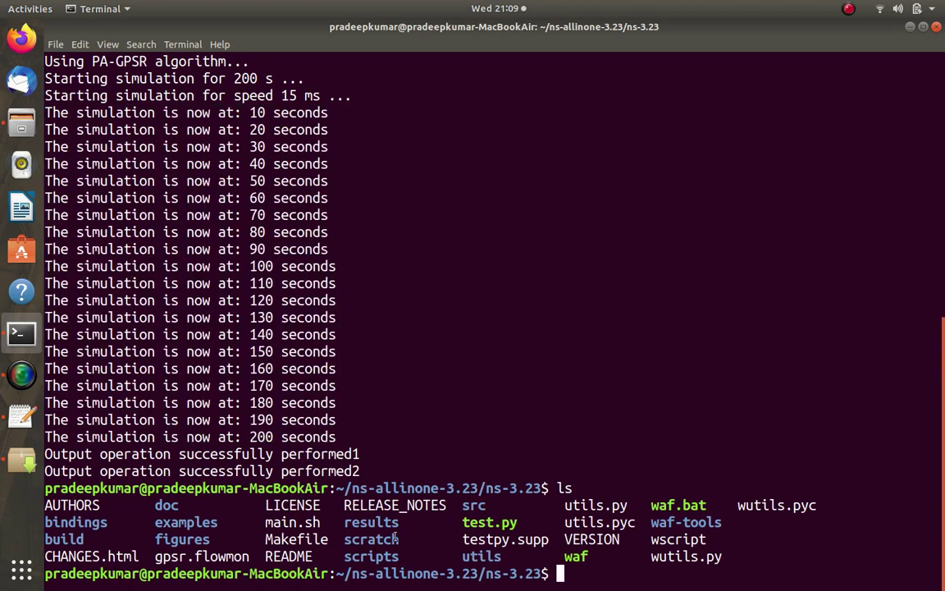
pyautogui.doubleClick(383, 525)
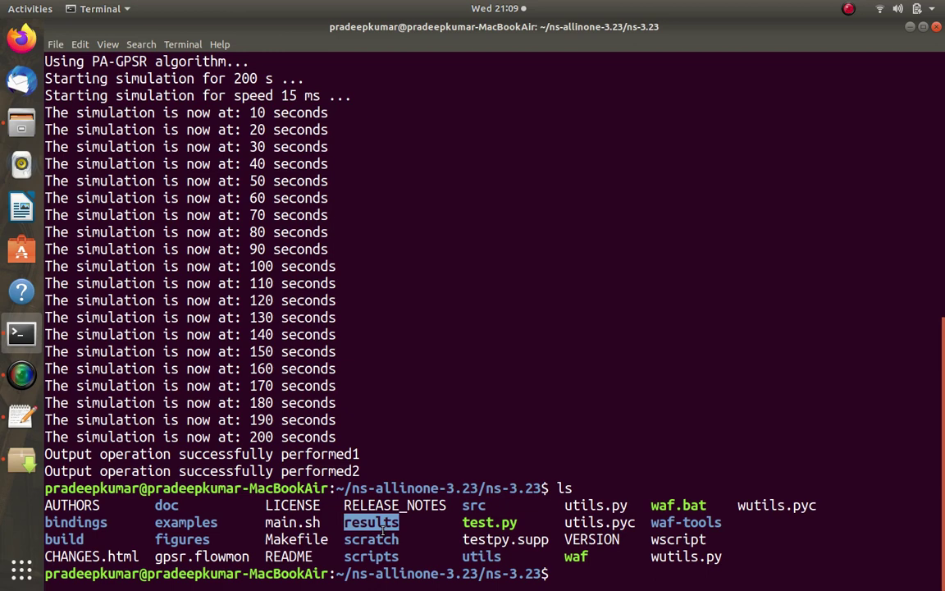
pyautogui.write('cd resul')
pyautogui.press('Tab')
pyautogui.press('Return')
pyautogui.write('ls')
pyautogui.press('Return')
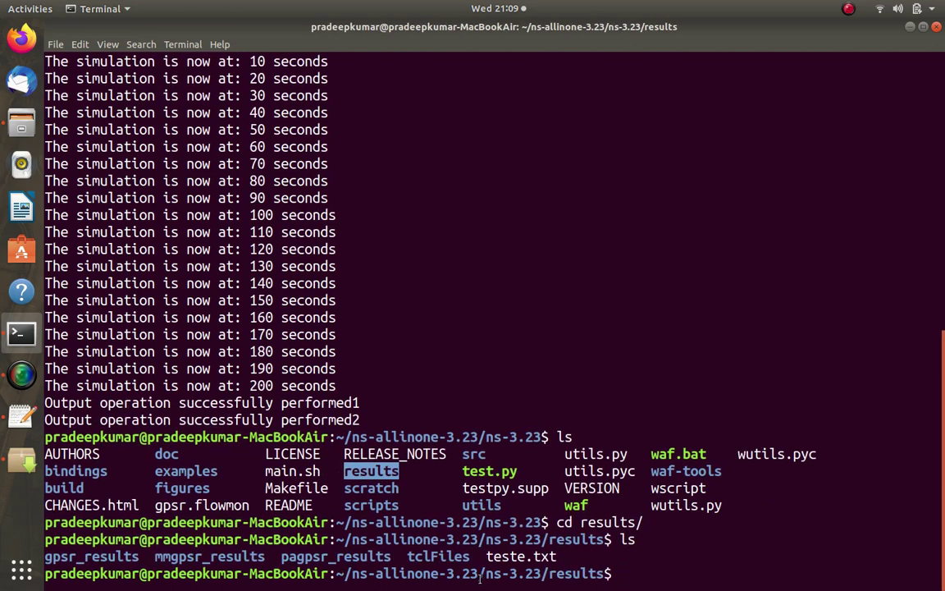
# Display teste.txt, examine its seed, packet, PDR, hop count and delay figures, and clear the terminal
pyautogui.write('cat te')
pyautogui.press('Tab')
pyautogui.press('Return')
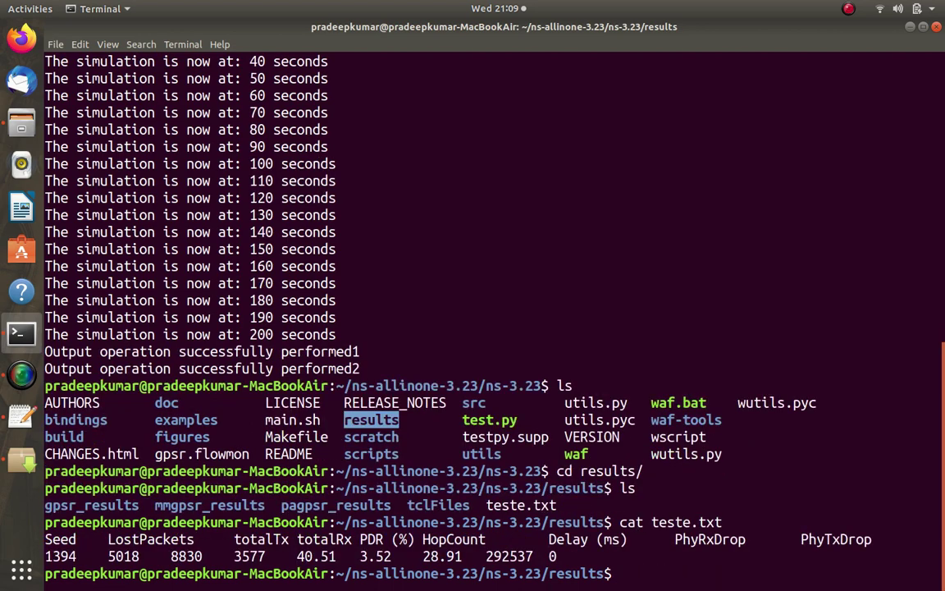
pyautogui.doubleClick(60, 557)
pyautogui.doubleClick(121, 556)
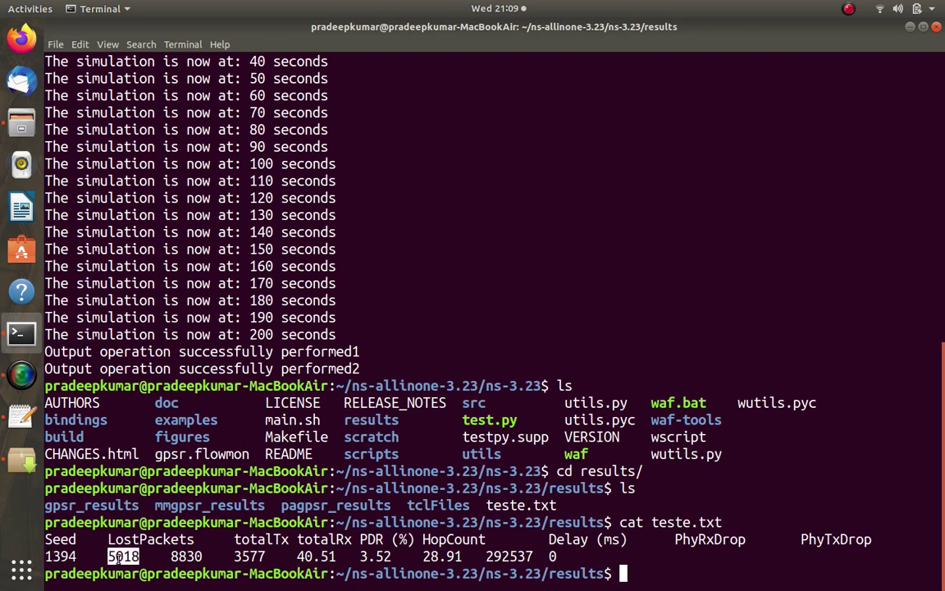
pyautogui.doubleClick(249, 556)
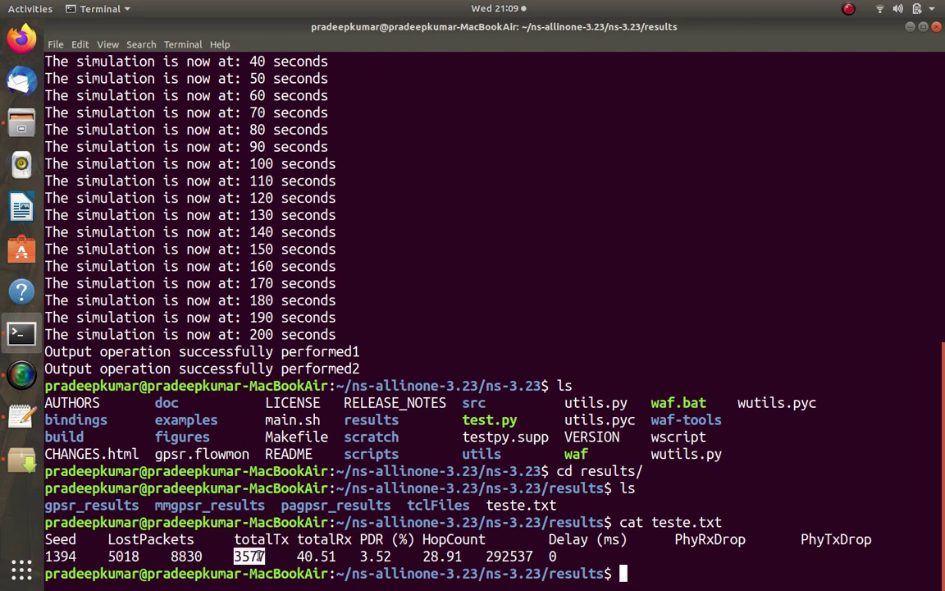
pyautogui.doubleClick(312, 560)
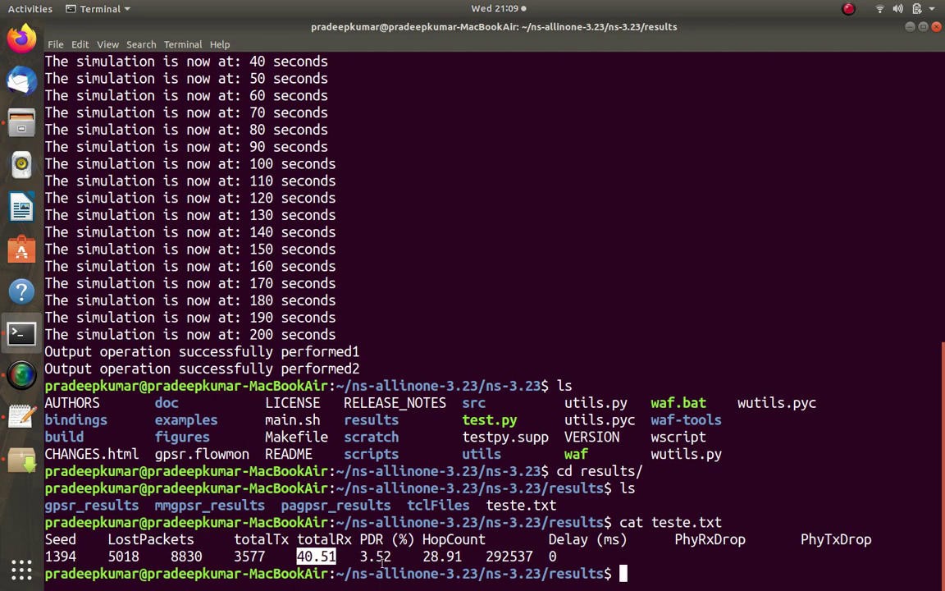
pyautogui.doubleClick(378, 557)
pyautogui.doubleClick(441, 557)
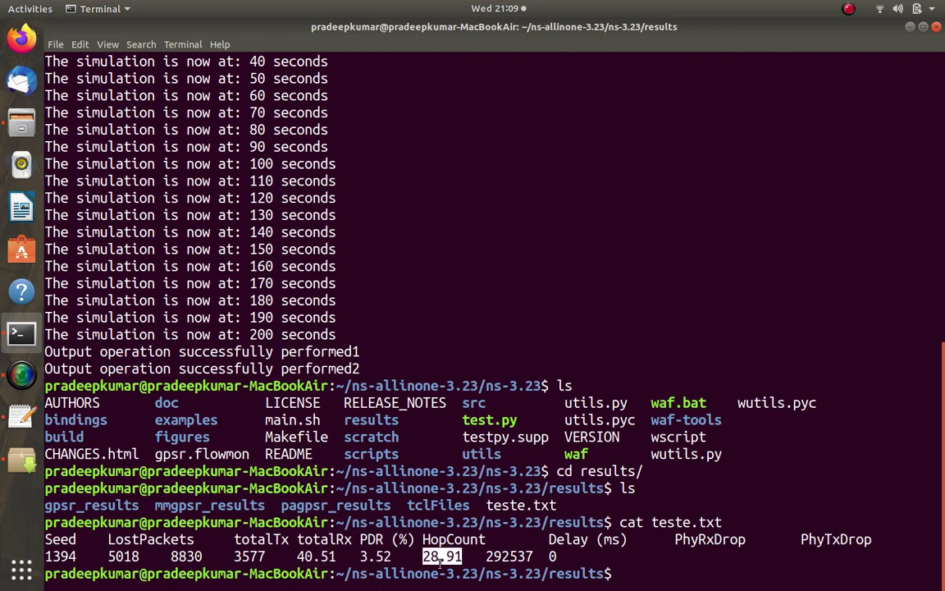
pyautogui.doubleClick(511, 557)
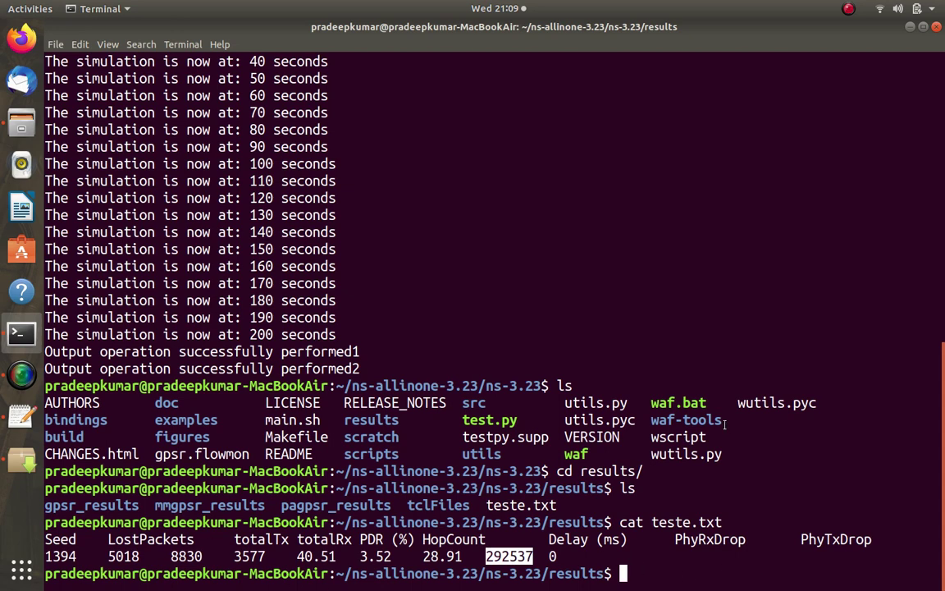
pyautogui.write('clear')
pyautogui.press('Return')
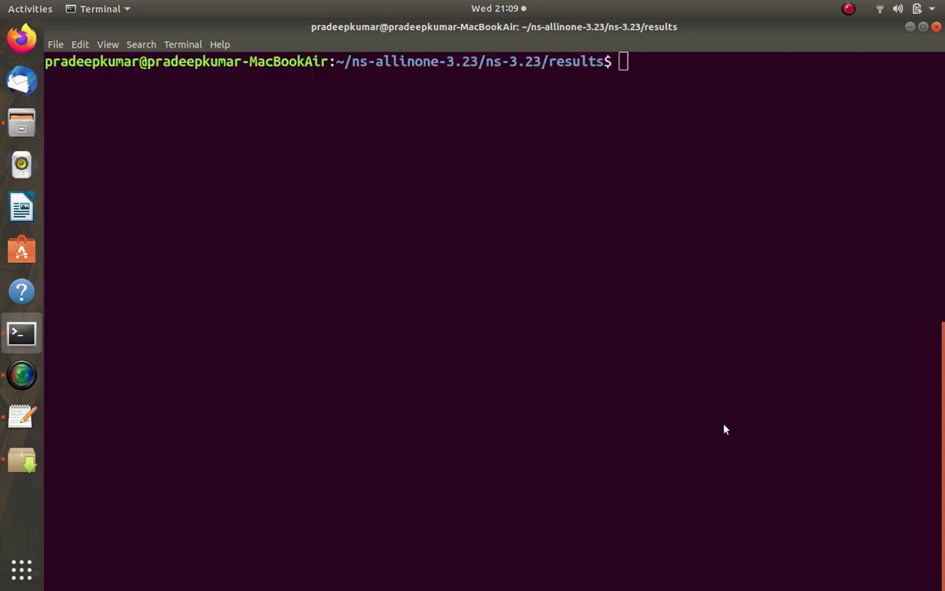
# Switch to the text editor and add the line "Just for installation of GPSR protocol." at the end of the notes
pyautogui.hotkey('alt', 'Tab')
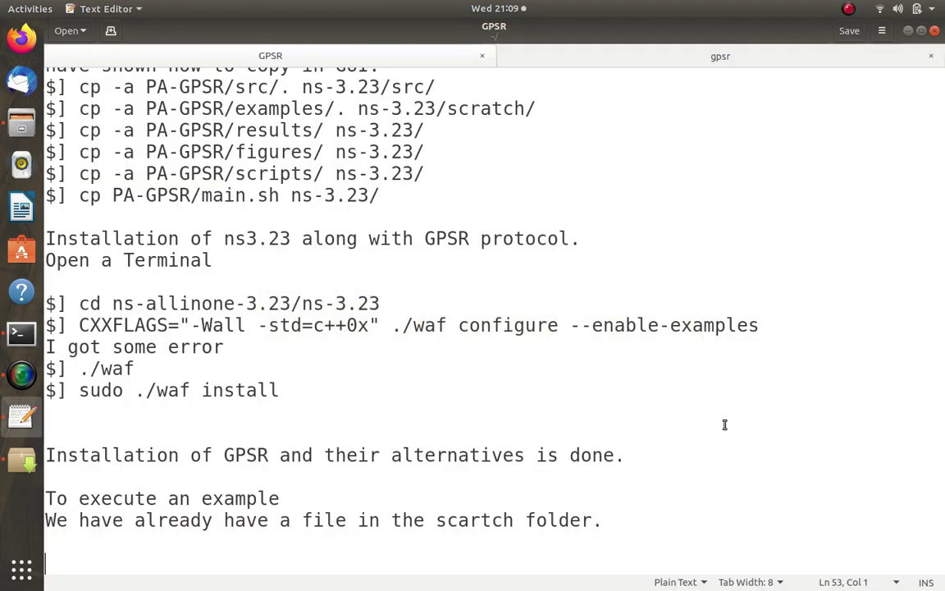
pyautogui.write('Just for ')
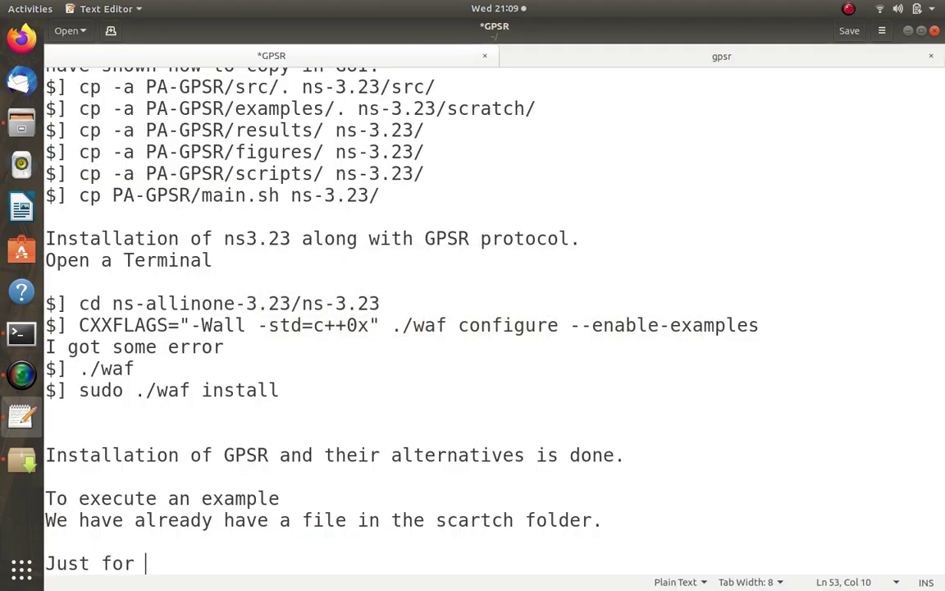
pyautogui.write('installation of ')
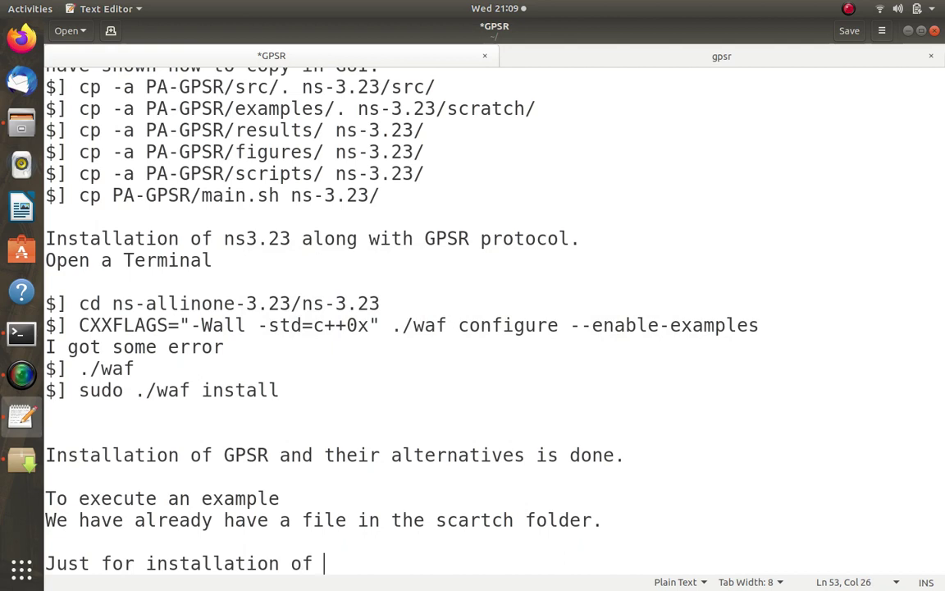
pyautogui.write('GPSR ptoc')
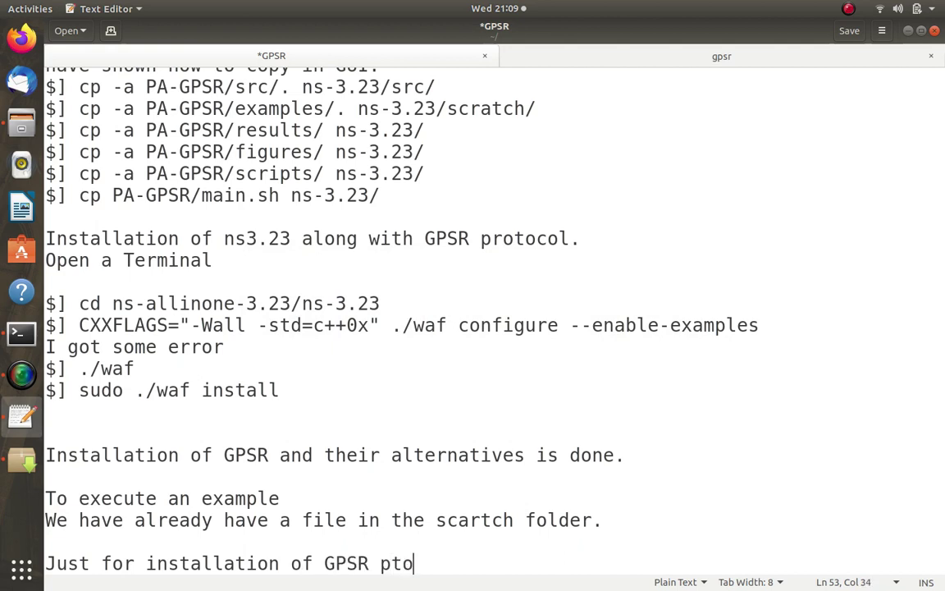
pyautogui.press('BackSpace')
pyautogui.press('BackSpace')
pyautogui.press('BackSpace')
pyautogui.write('rotocol.')
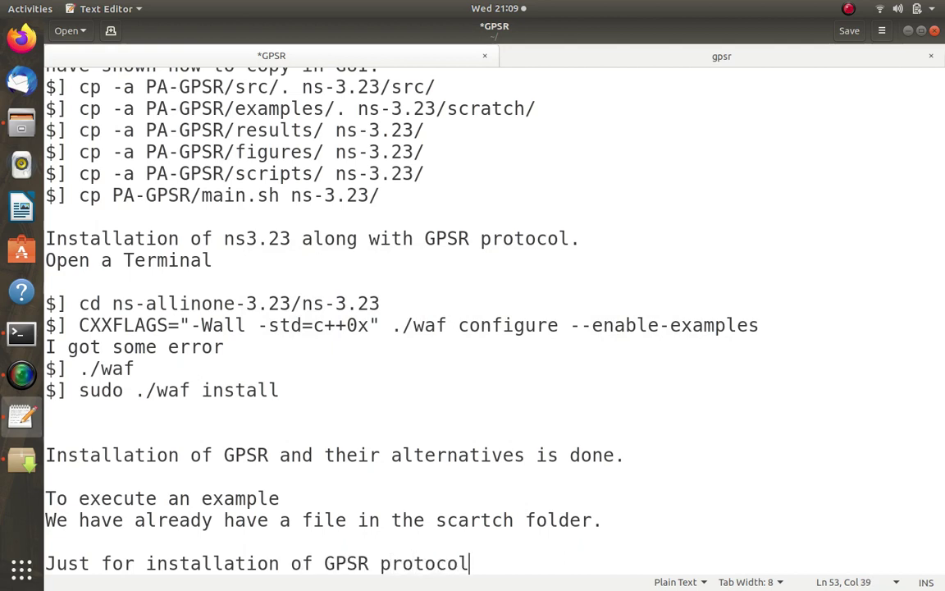
# Add the line "Thanks for watchign my Channel" after a blank line at the end of the notes
pyautogui.press('Return')
pyautogui.press('Return')
pyautogui.write('Thanks ')
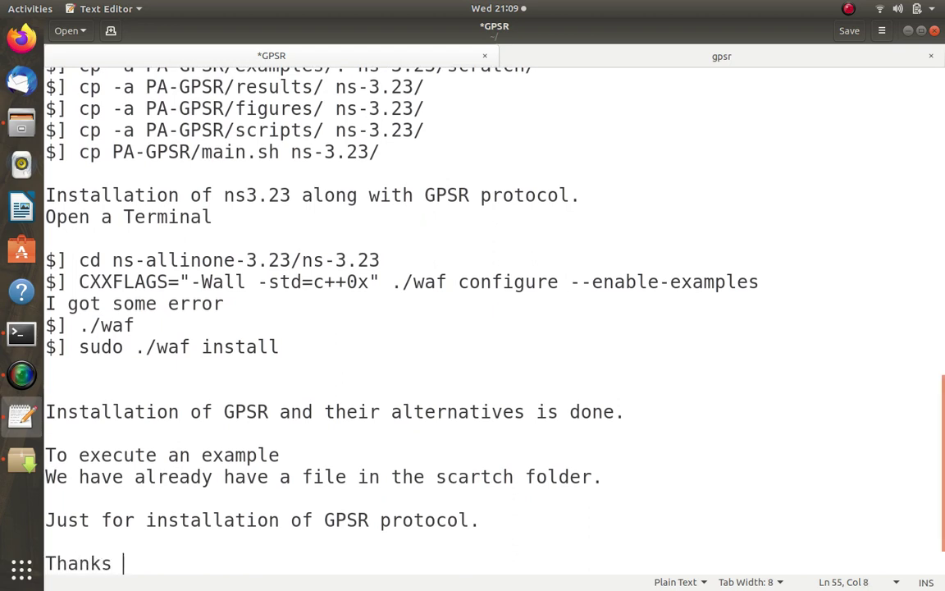
pyautogui.write('for w')
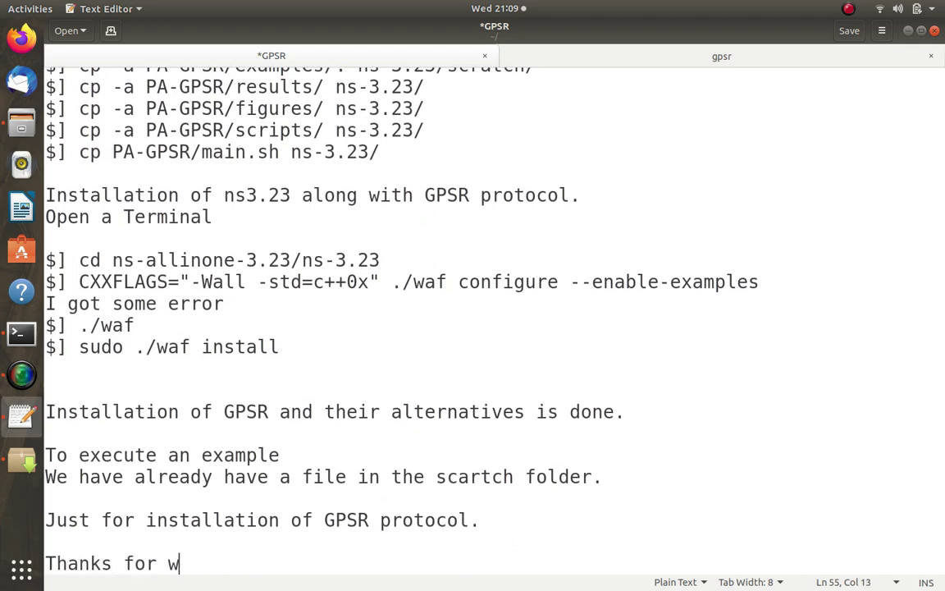
pyautogui.write('atcing')
pyautogui.press('BackSpace')
pyautogui.press('BackSpace')
pyautogui.press('BackSpace')
pyautogui.write('hig')
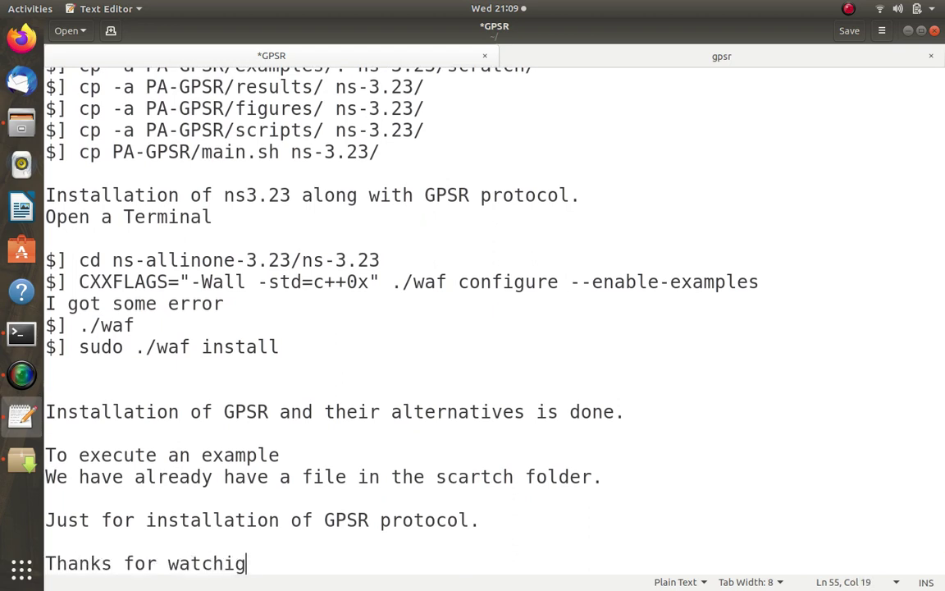
pyautogui.write('n my Cha')
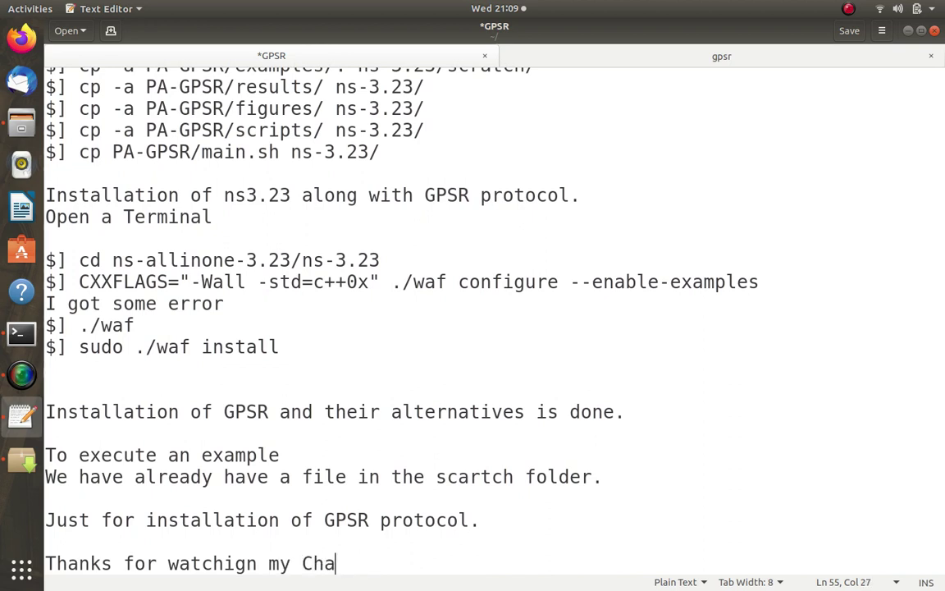
pyautogui.write('nnel')
# Add the line "Please subscribe and share it to your friends." directly below the thank-you line
pyautogui.write('lea')
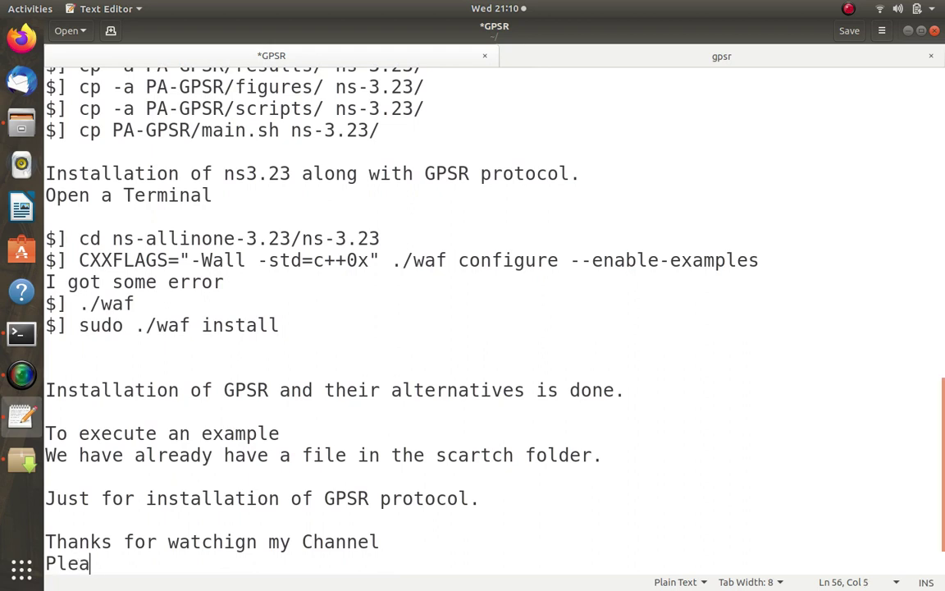
pyautogui.write('se subscribe and share it')
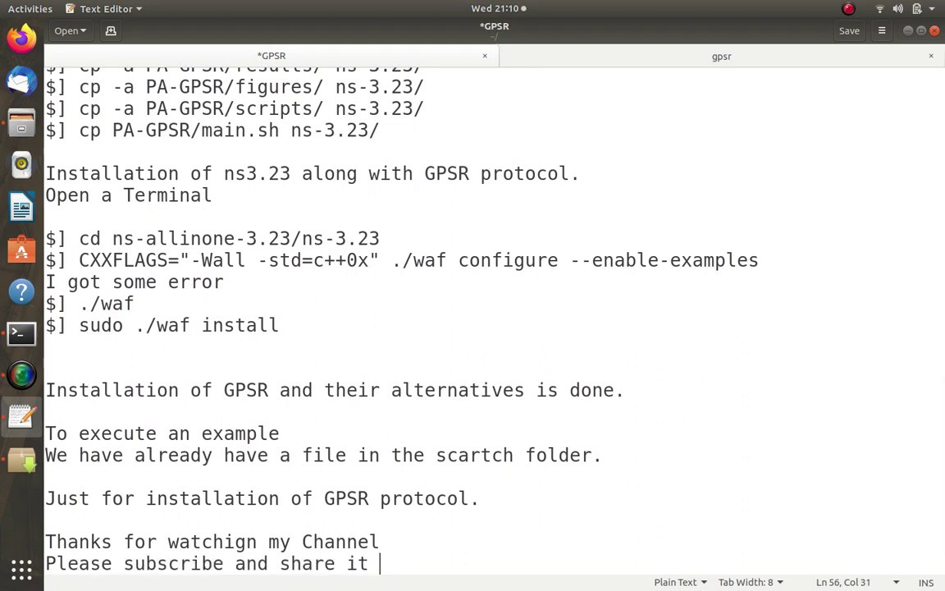
pyautogui.write(' to your frien')
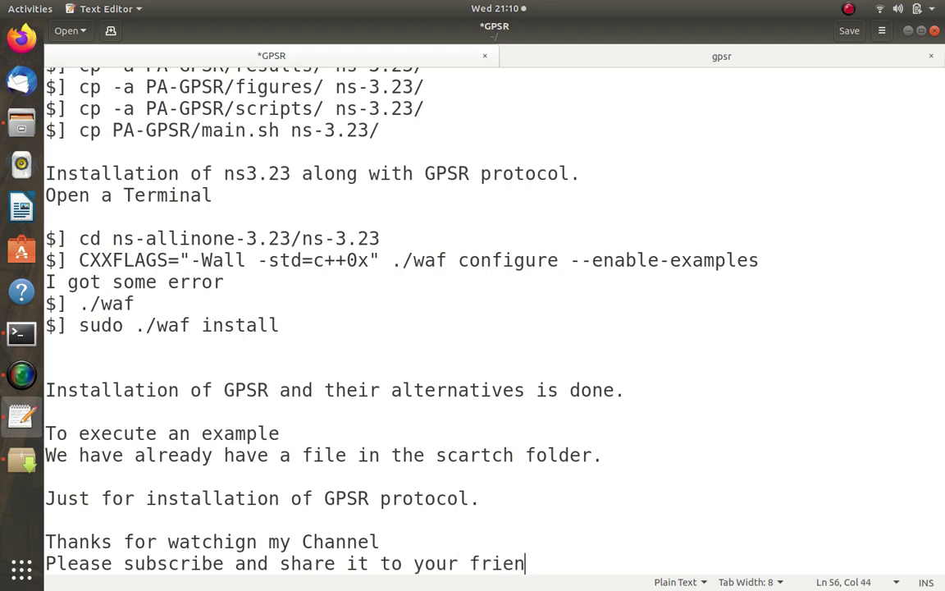
pyautogui.write('ds.')
pyautogui.press('Return')
pyautogui.press('Return')
pyautogui.write('ht')
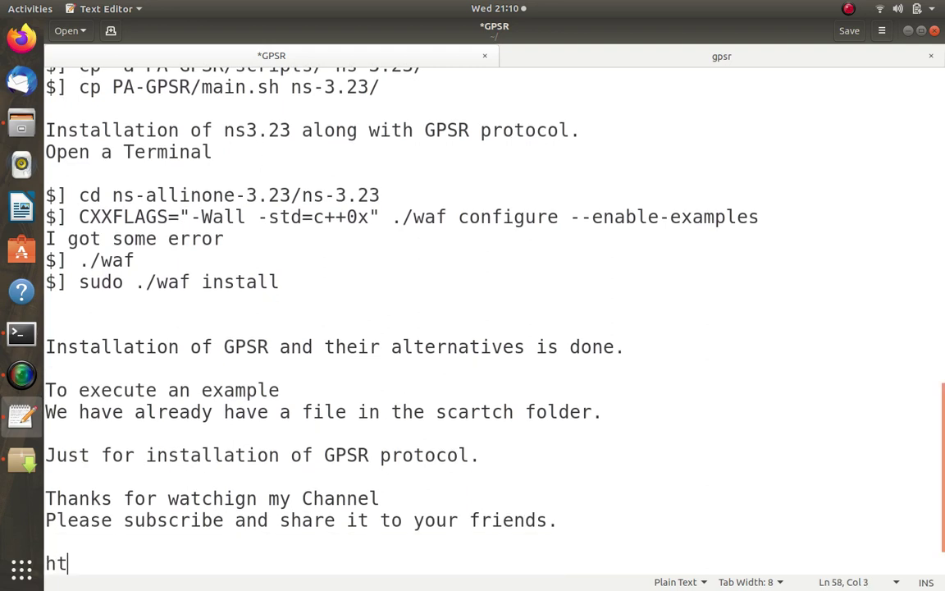
pyautogui.write('tps:www/')
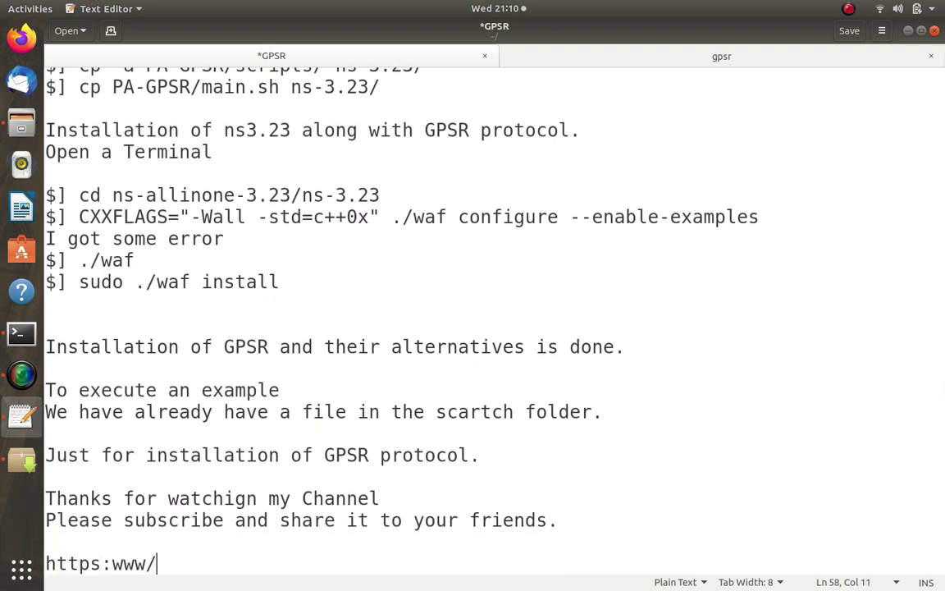
pyautogui.press('BackSpace')
pyautogui.press('BackSpace')
pyautogui.press('BackSpace')
pyautogui.press('BackSpace')
pyautogui.write('///')
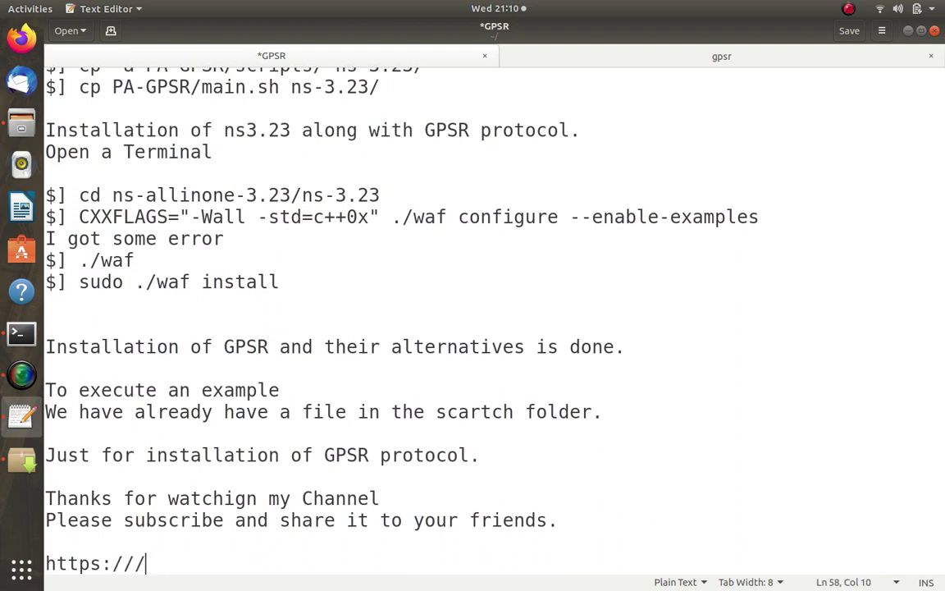
pyautogui.write('www.nsnam.com')
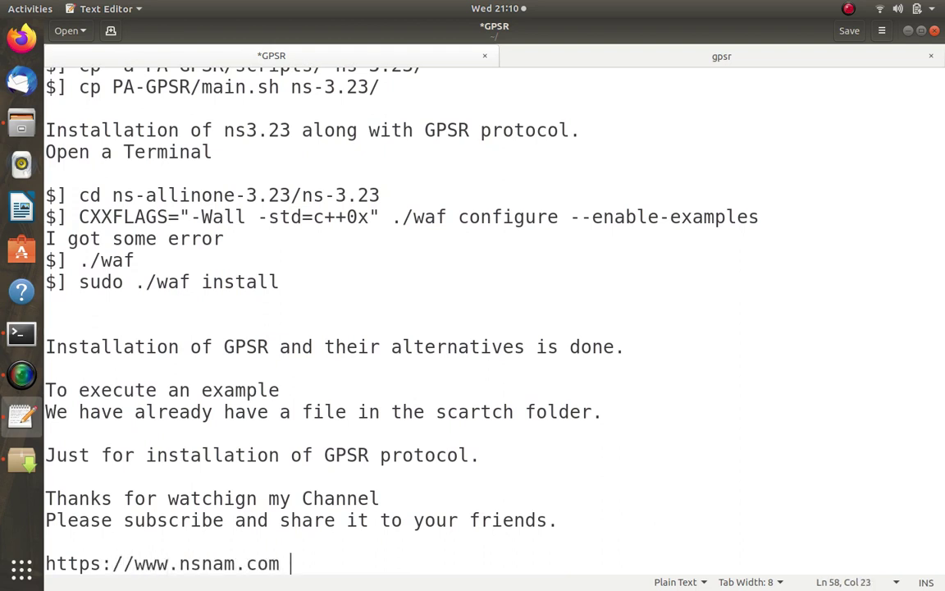
pyautogui.press('Return')
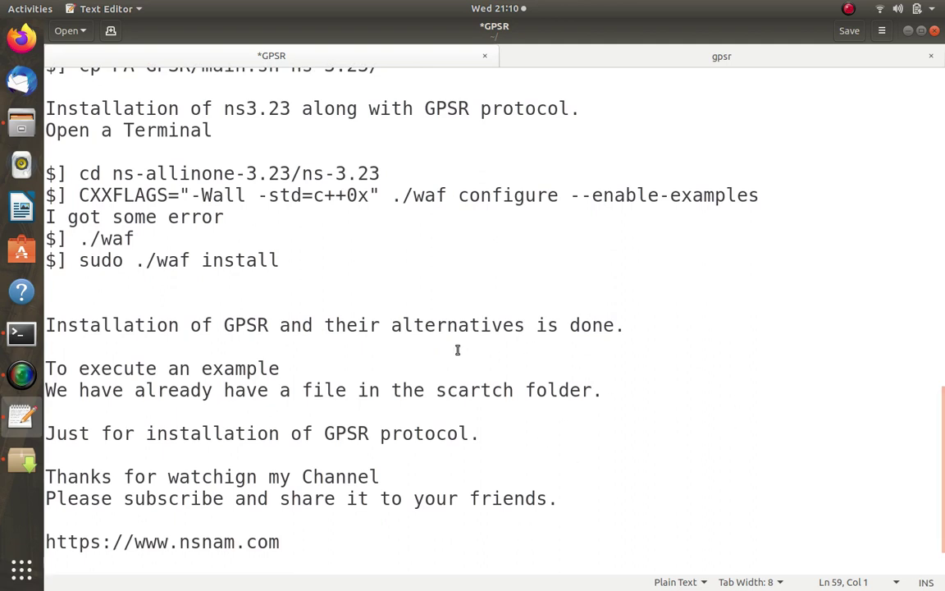
pyautogui.press('BackSpace')
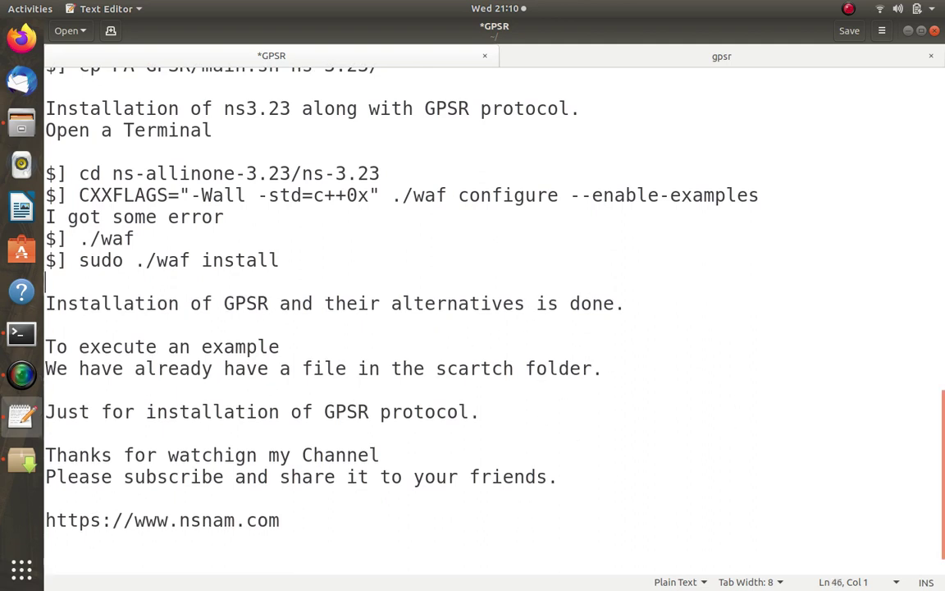